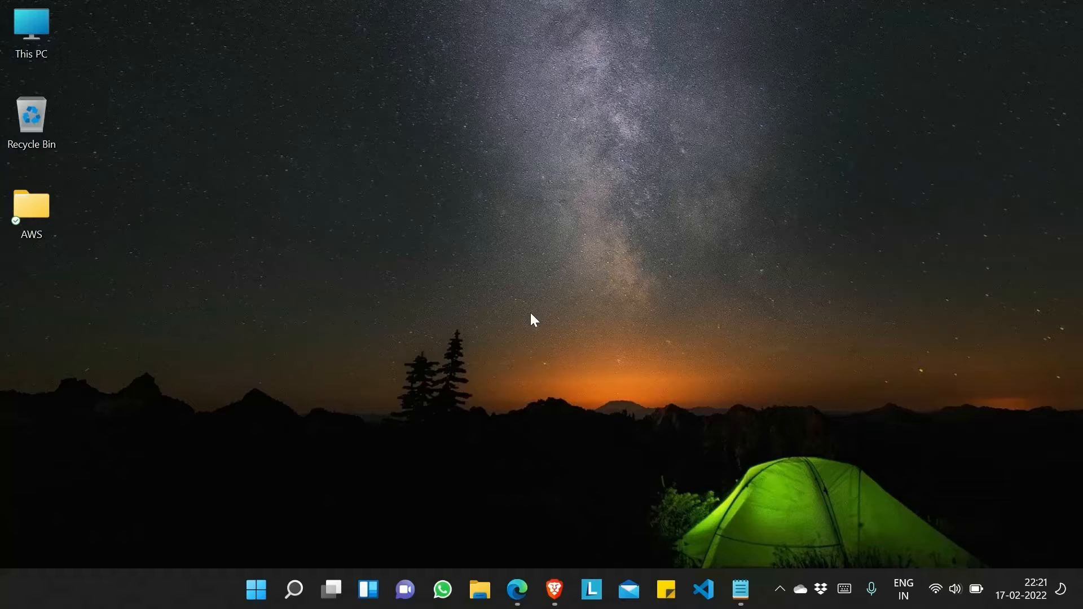
Switch to the browser with the EC2 console and start a new Application Load Balancer named my-alb.
click(555, 590)
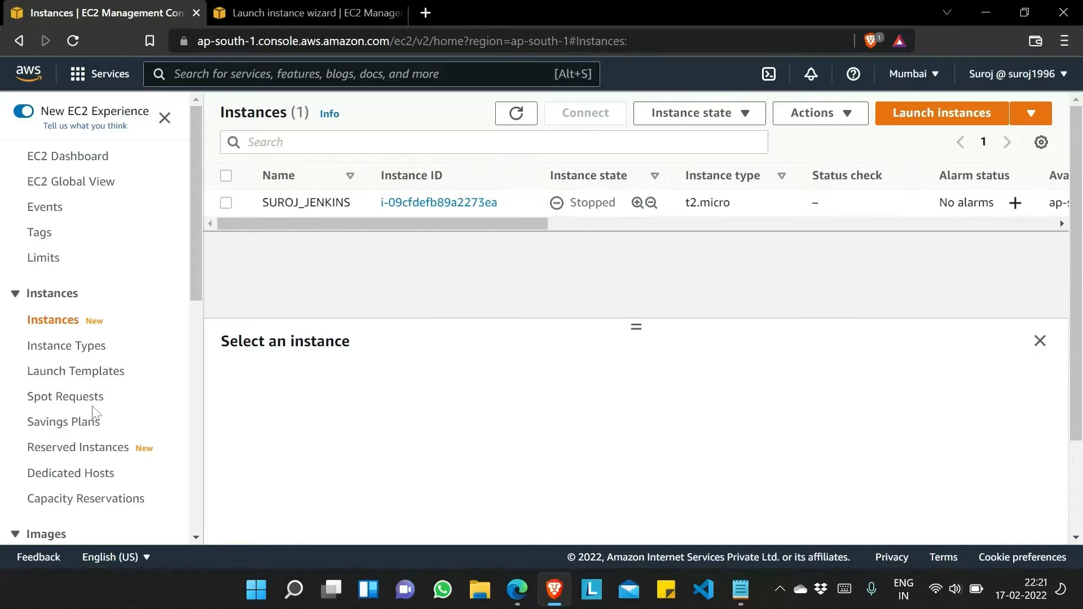
scroll(93, 414, down, 8)
scroll(93, 415, down, 2)
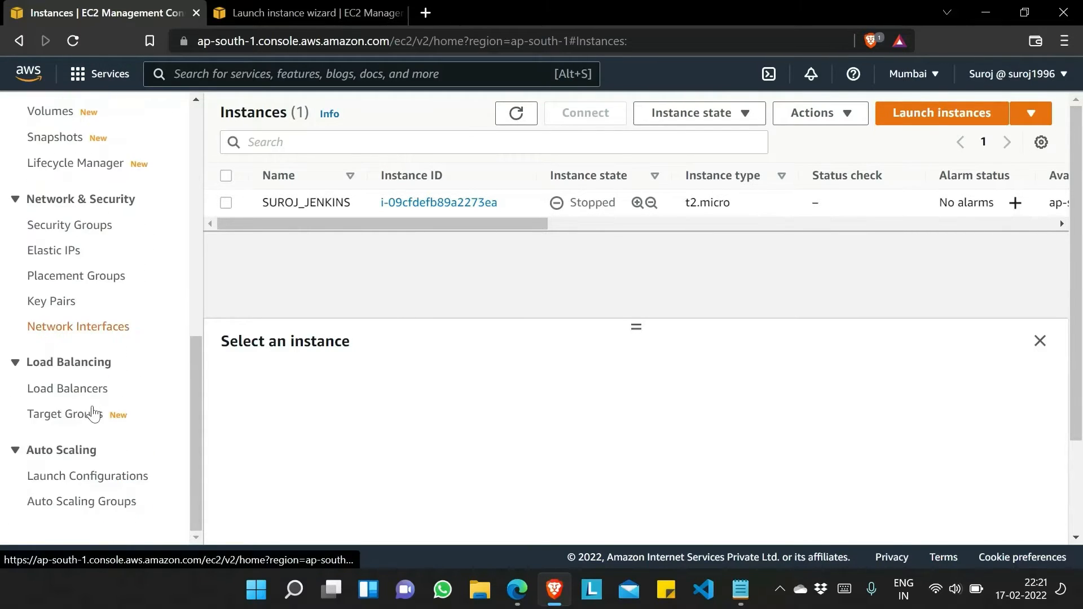
click(55, 395)
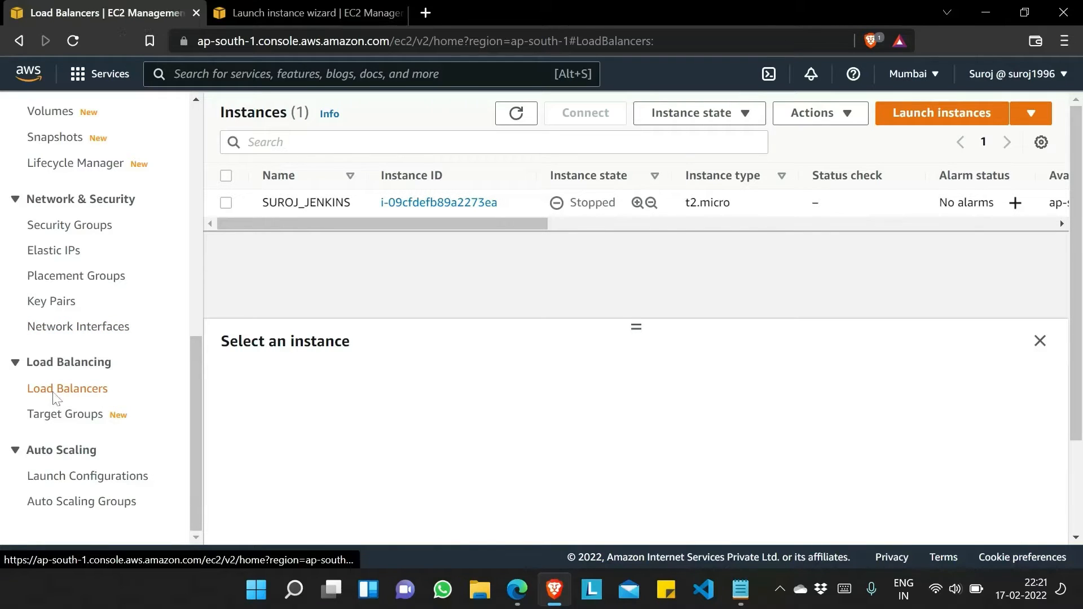
click(305, 121)
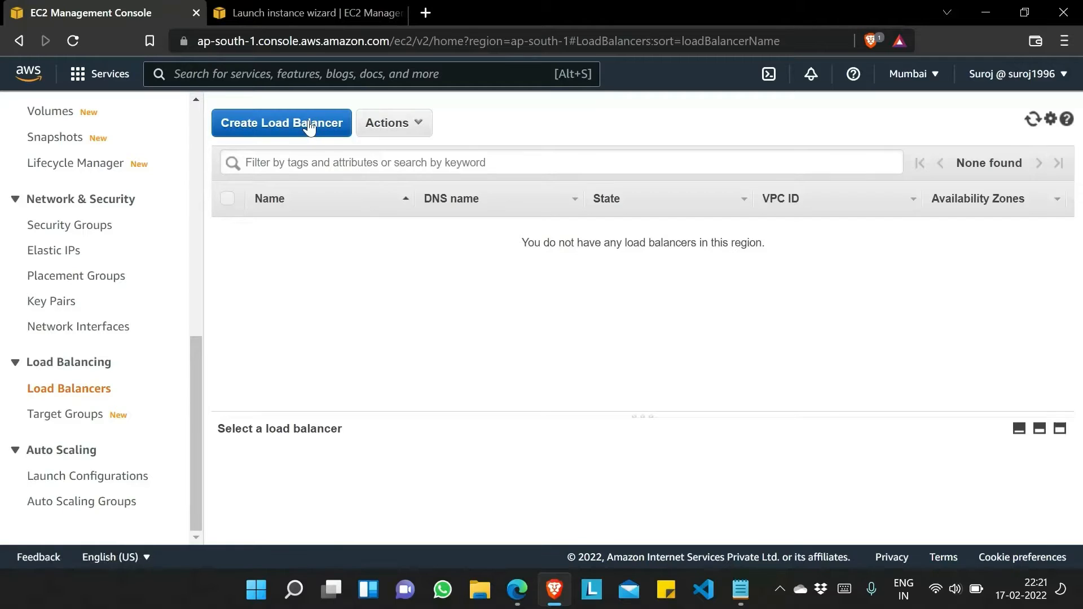
scroll(91, 389, down, 3)
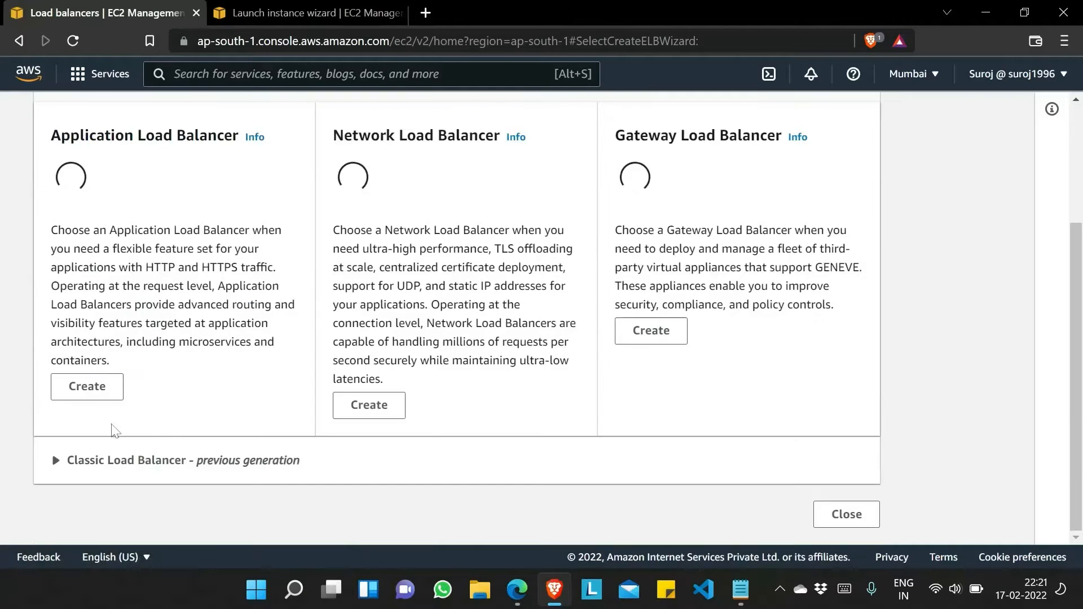
click(89, 388)
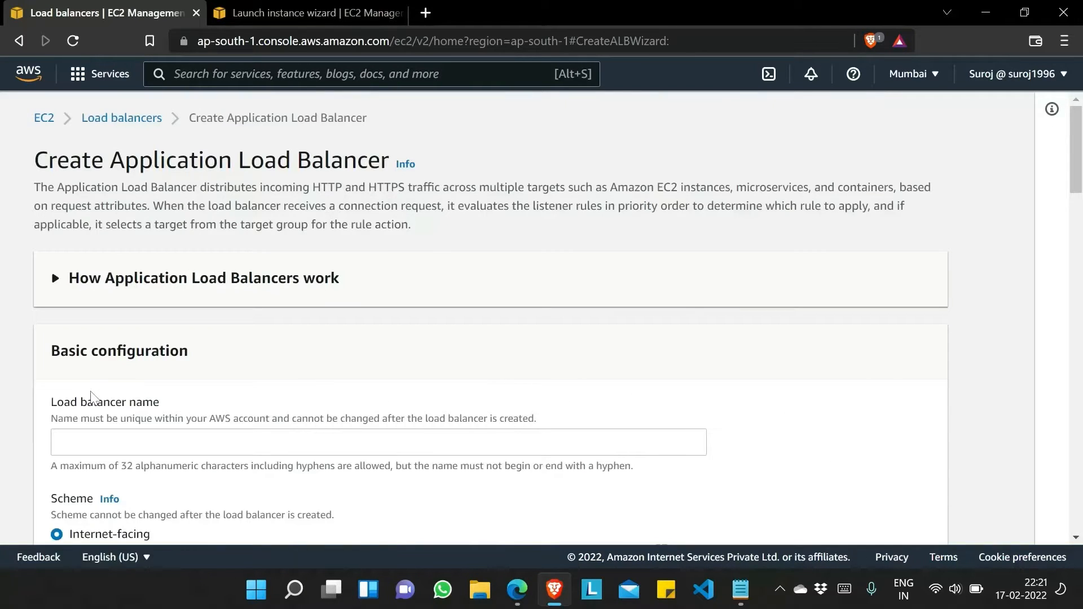
click(135, 443)
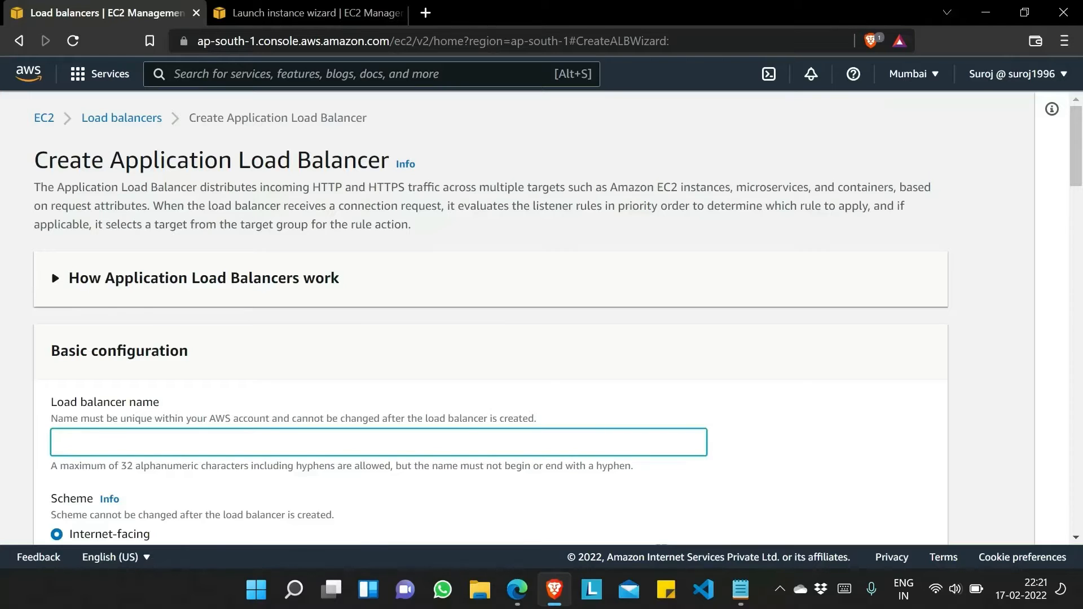
text(my-alb)
Map the load balancer to the availability zones ap-south-1a, ap-south-1b and ap-south-1c in the default VPC.
scroll(207, 447, down, 10)
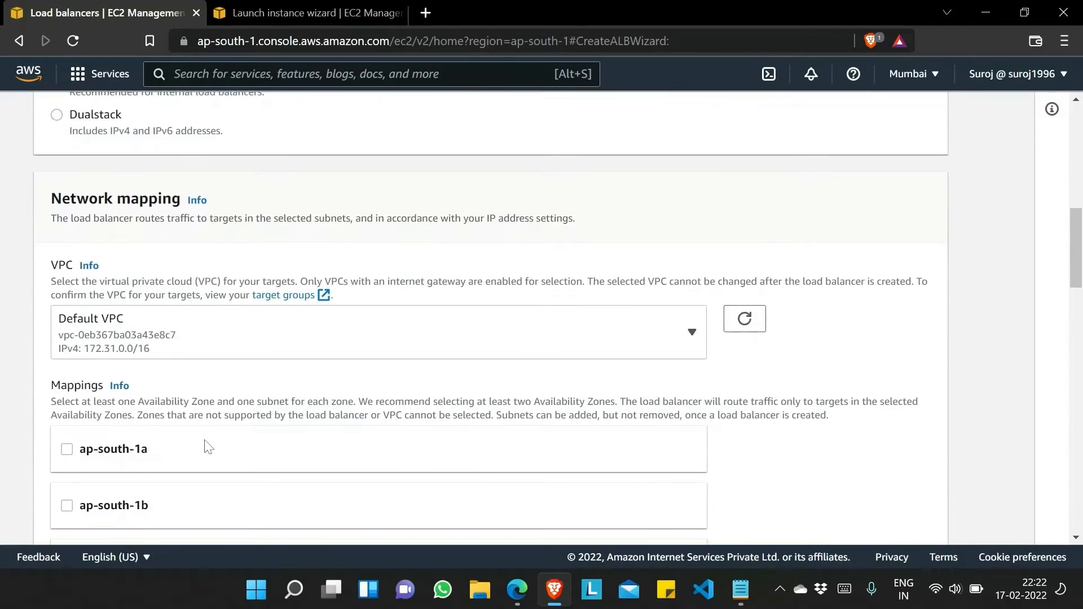
scroll(208, 447, down, 2)
click(104, 333)
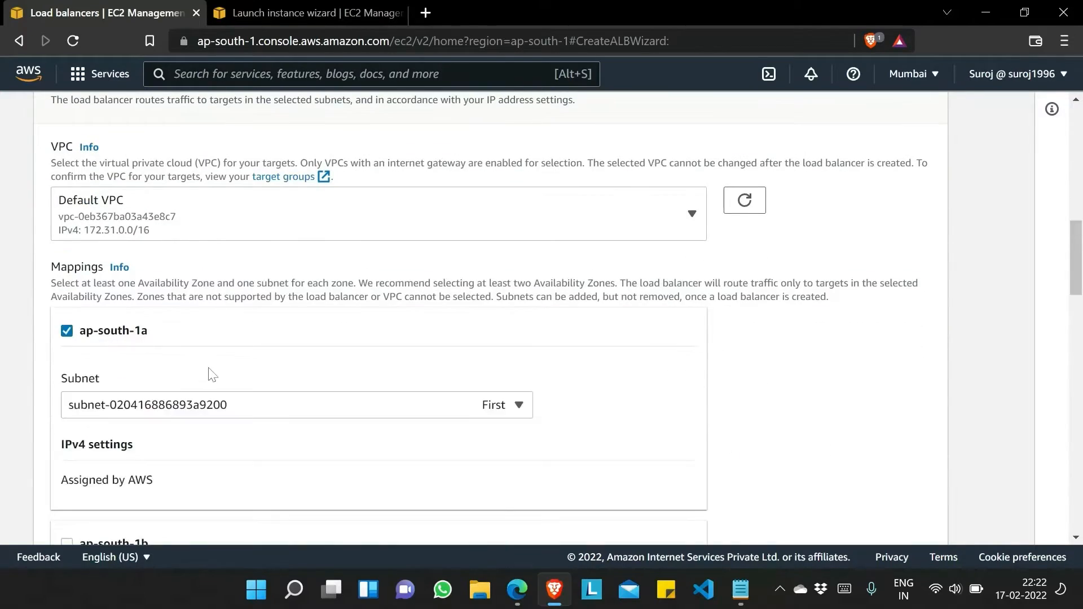
scroll(212, 375, down, 3)
click(127, 368)
scroll(129, 372, down, 3)
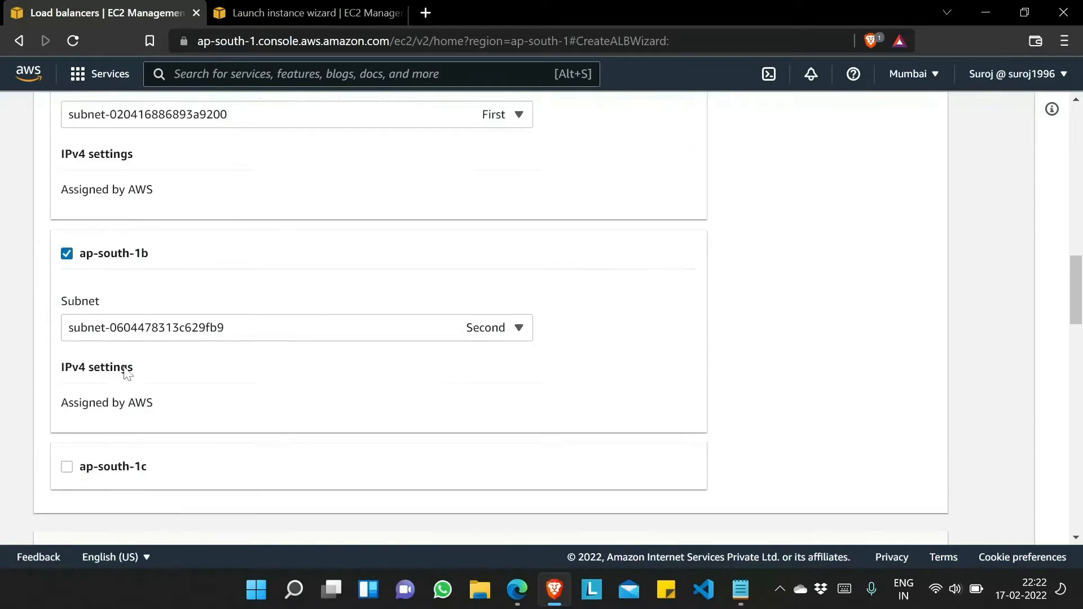
click(141, 394)
scroll(141, 393, down, 2)
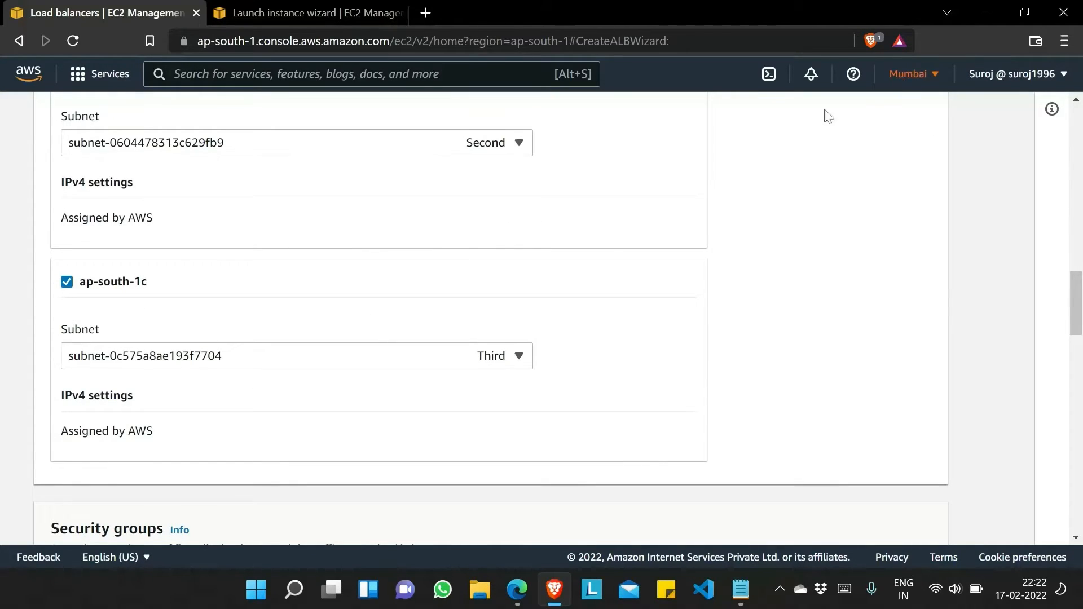
Start a new security group from the load balancer form, named alb-sg with the description "This is alb sg".
scroll(378, 334, down, 5)
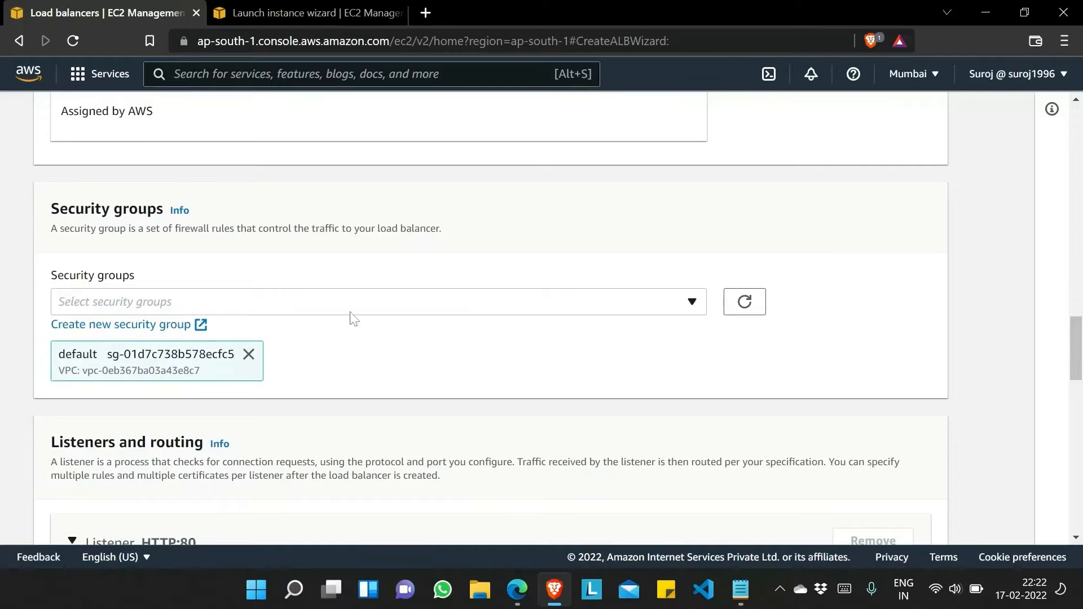
click(181, 328)
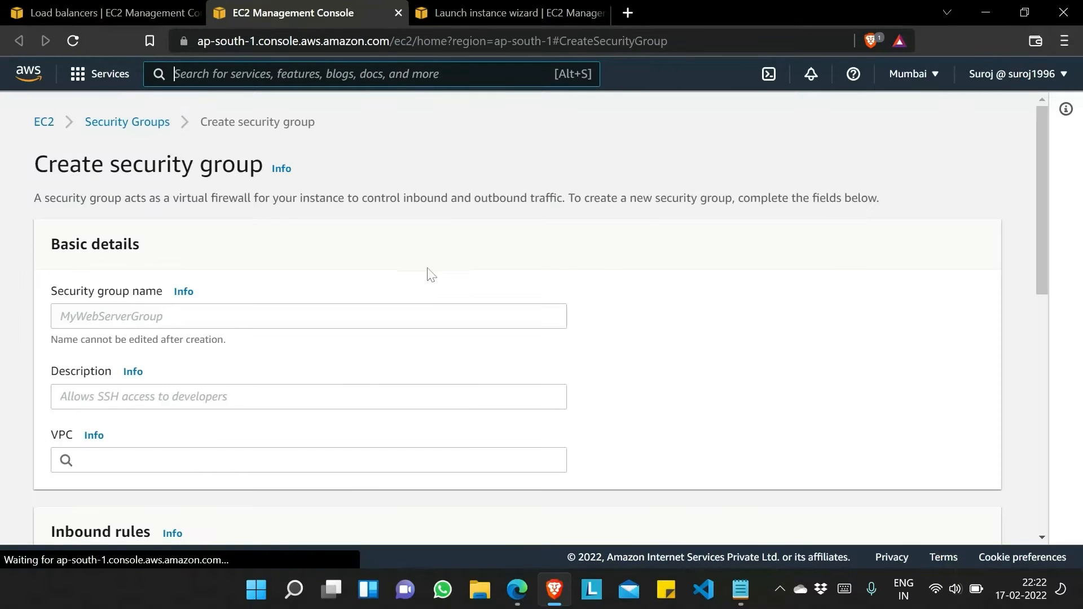
click(272, 317)
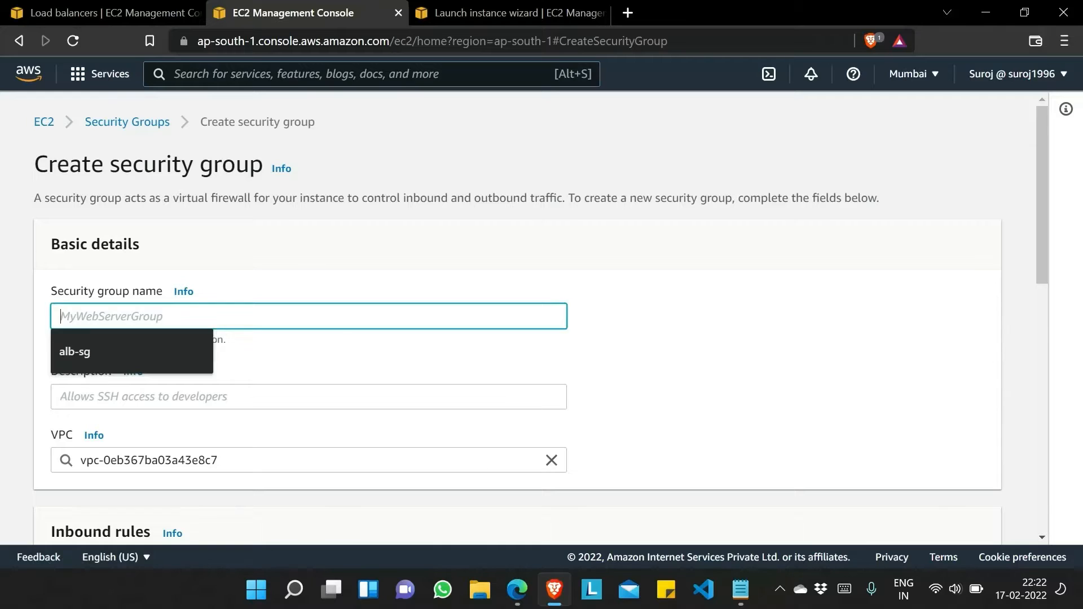
click(165, 357)
click(169, 394)
text(T)
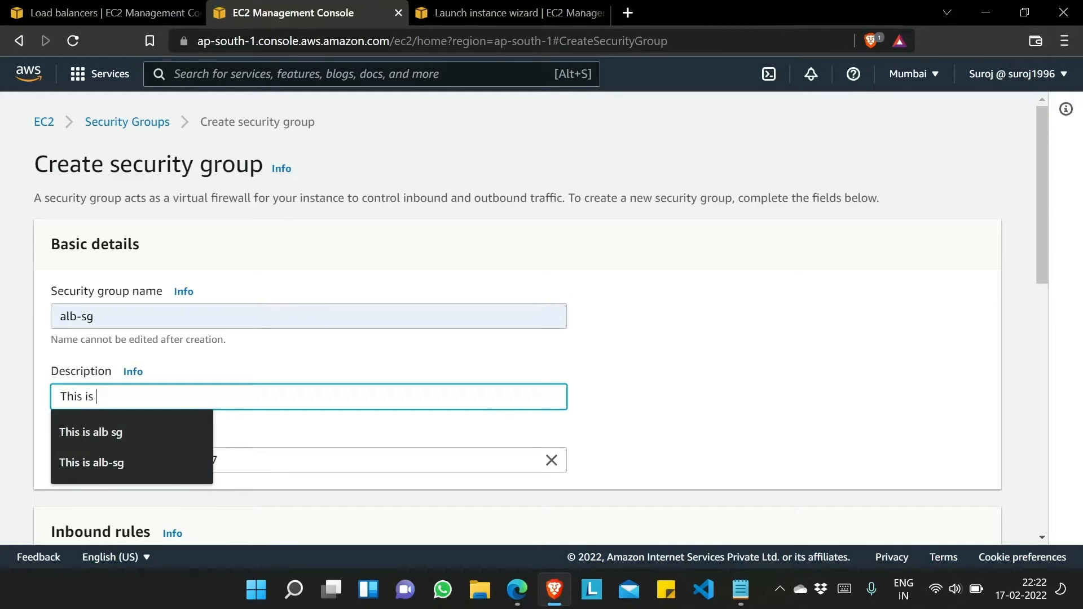
text(his is)
key(Down)
key(Return)
Add an inbound rule of type HTTP with source 0.0.0.0/0 to the new security group.
scroll(312, 448, down, 1)
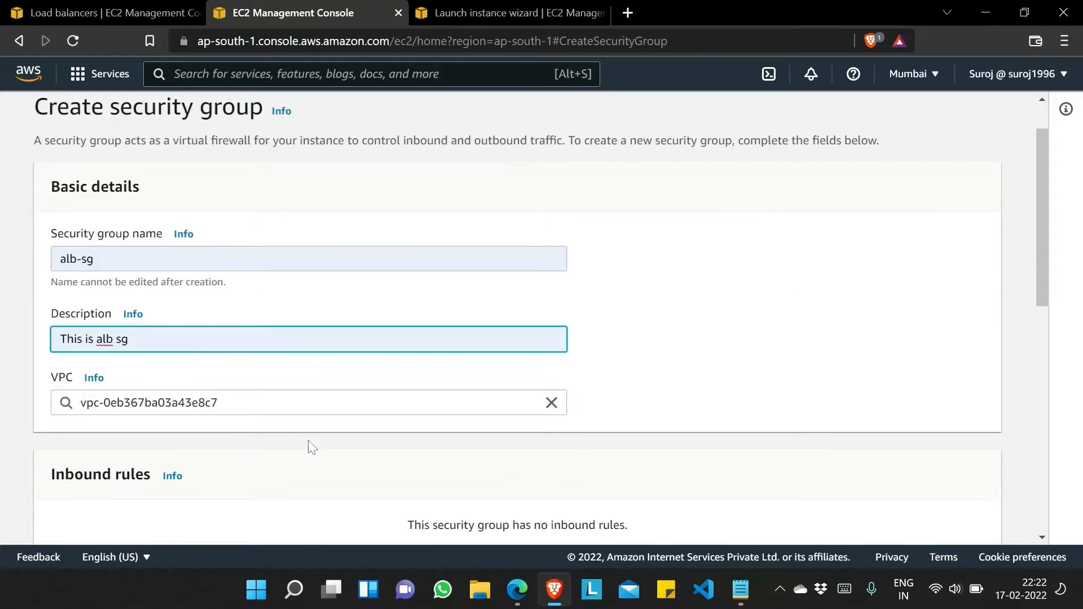
scroll(312, 448, down, 3)
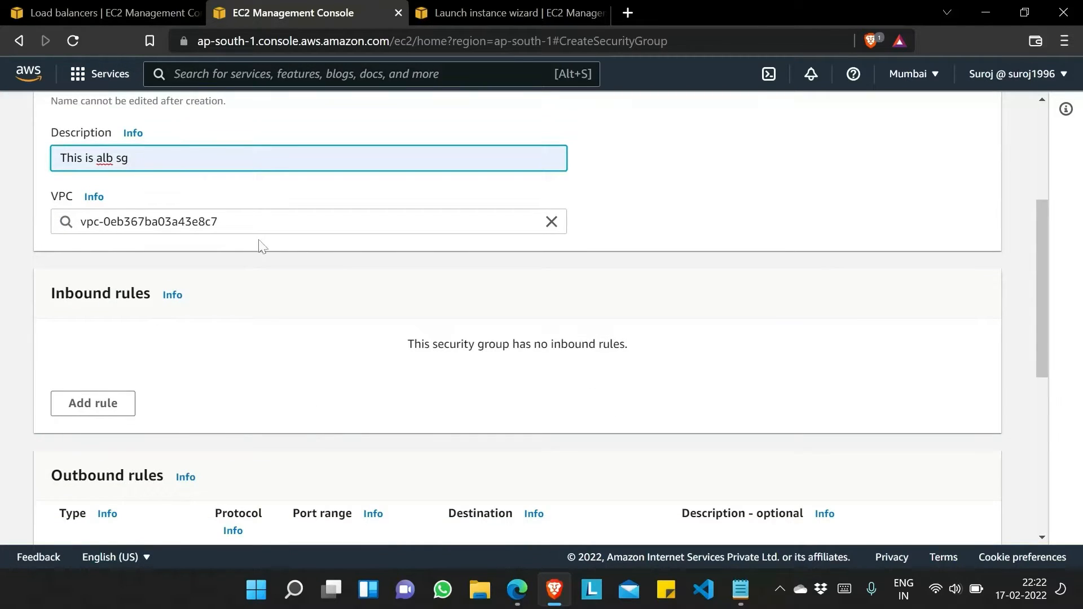
click(99, 406)
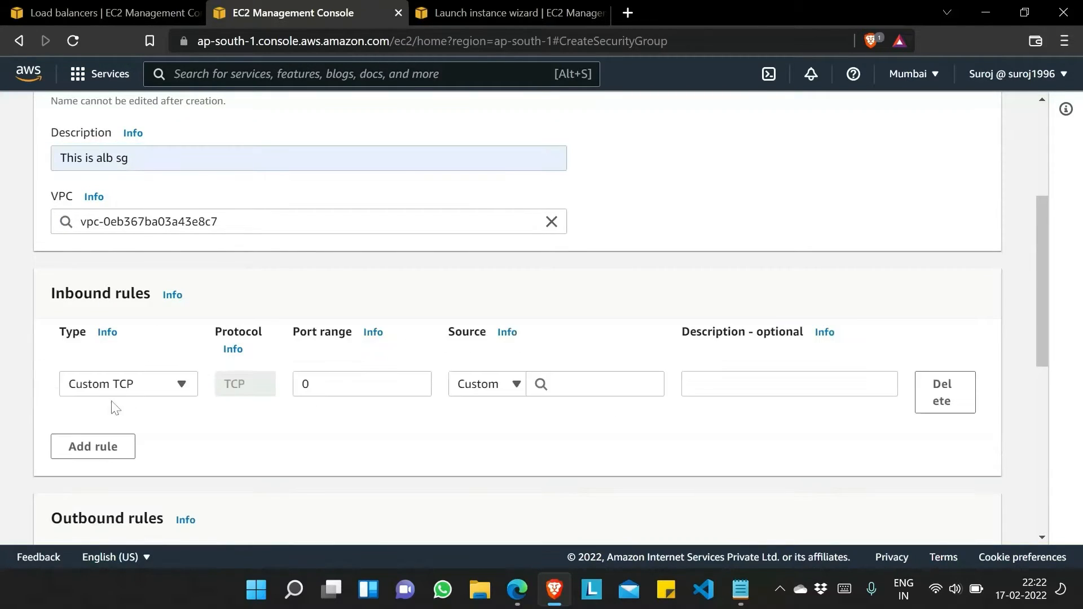
click(138, 392)
text(htt)
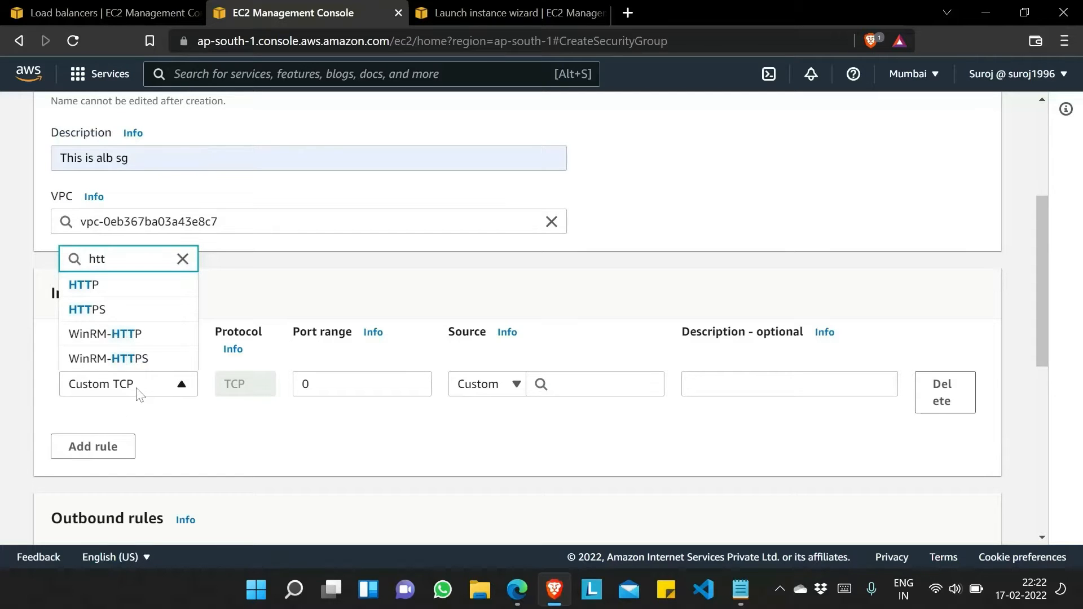
click(106, 286)
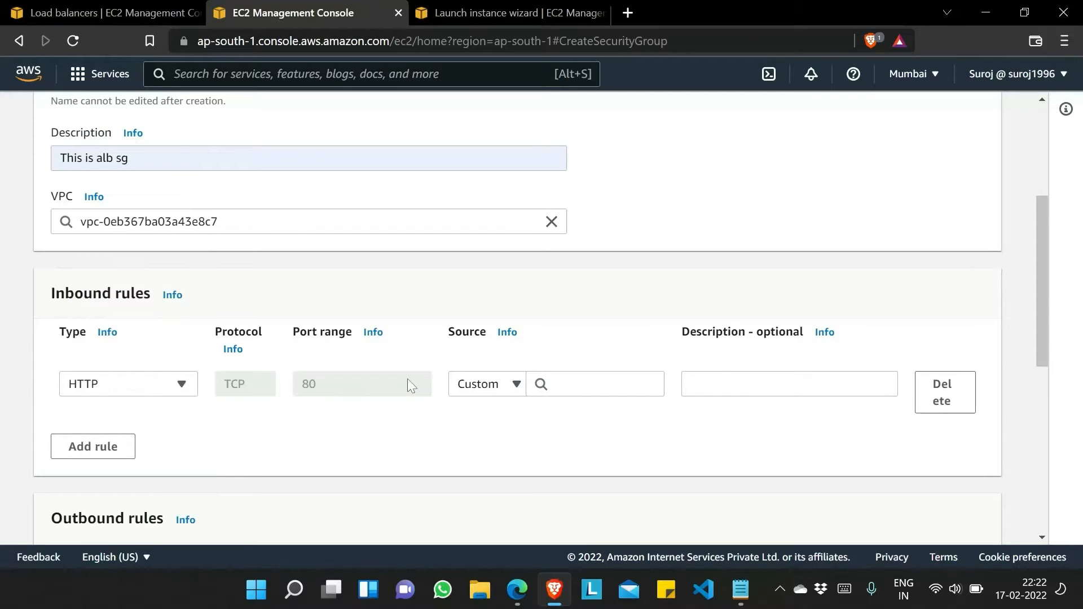
click(602, 384)
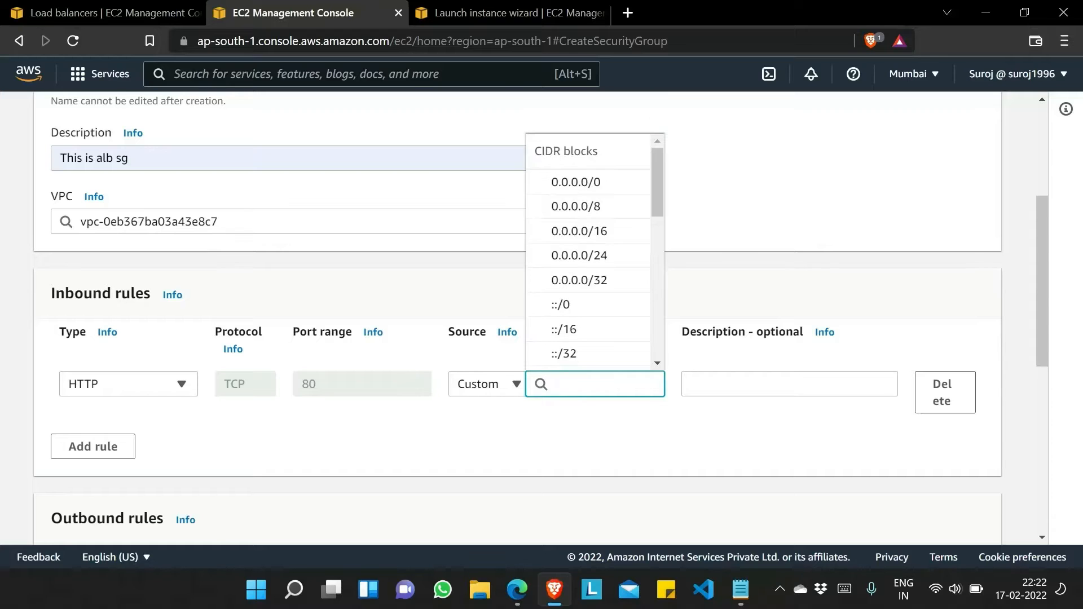
click(564, 182)
Try to create the security group under the name alb-sg.
scroll(352, 363, down, 1)
scroll(352, 364, down, 1)
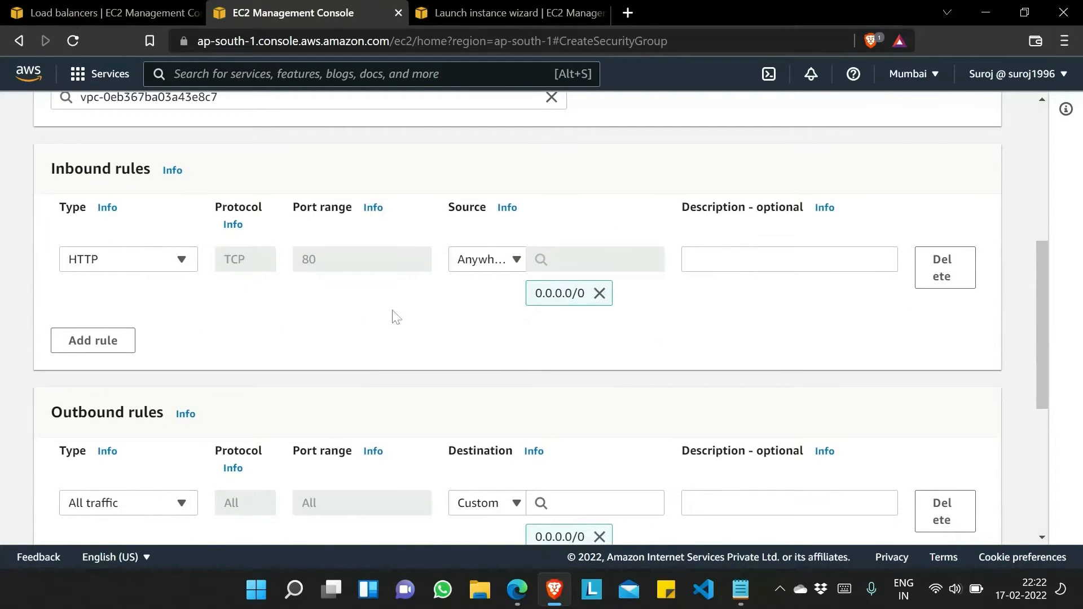
scroll(494, 348, down, 6)
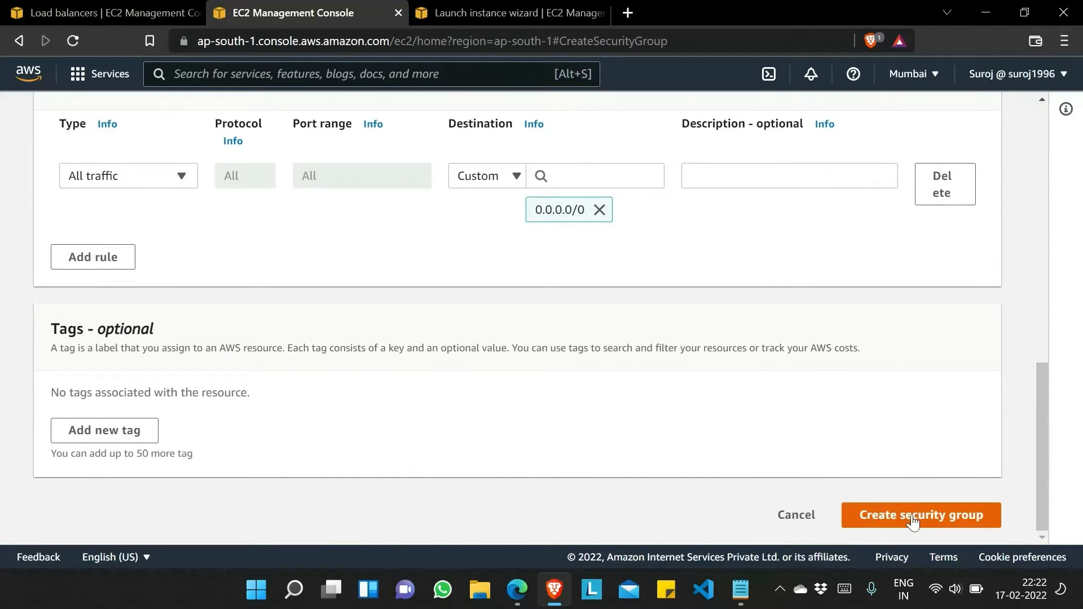
click(913, 517)
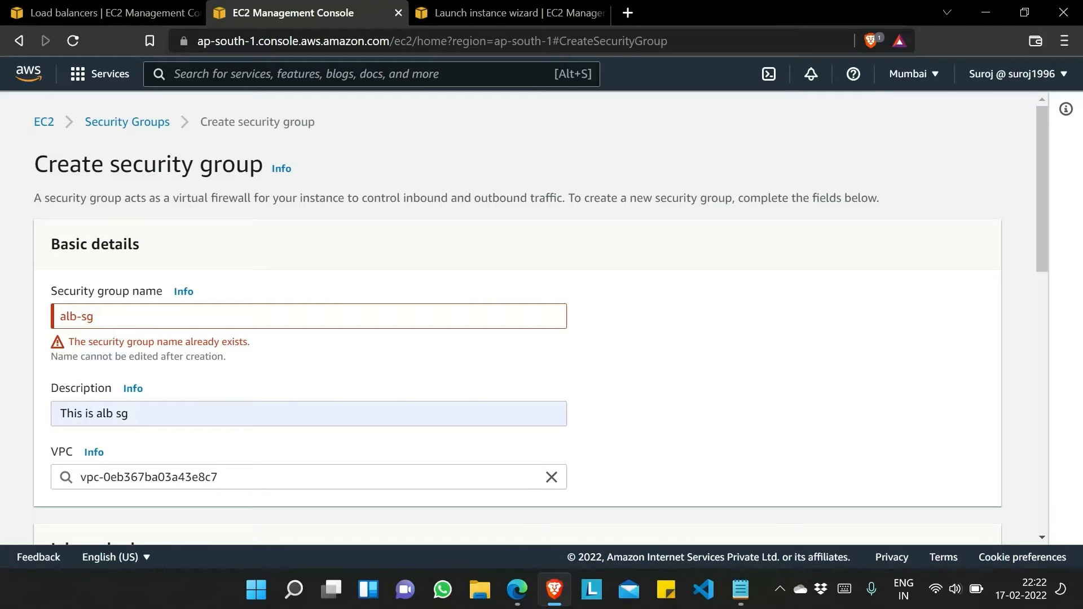
Create the security group with the name my-alb-sg and the description "This is my alb sg".
click(93, 316)
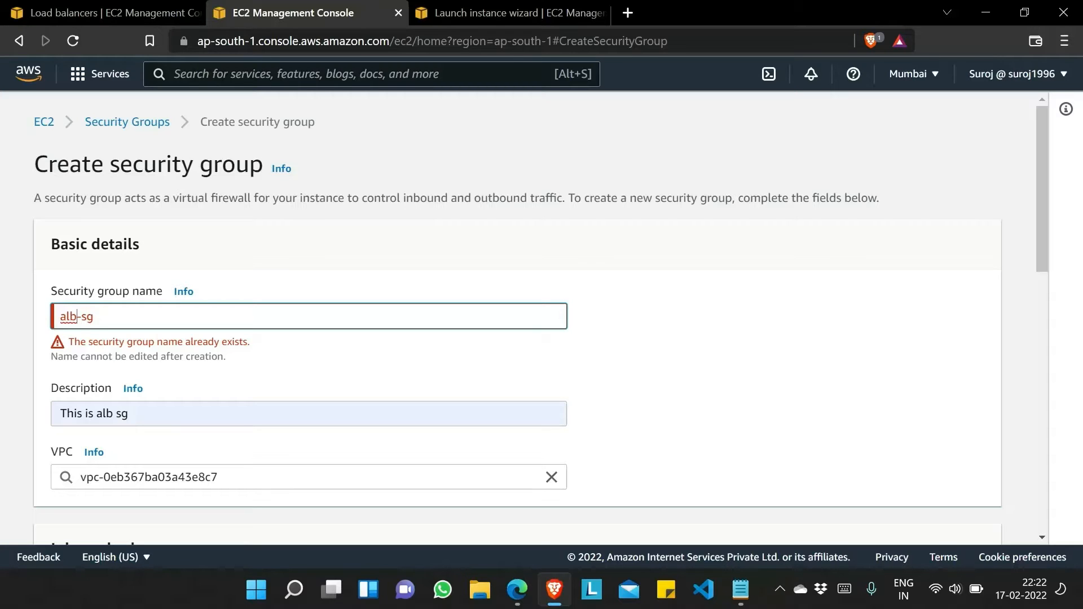
text(my-)
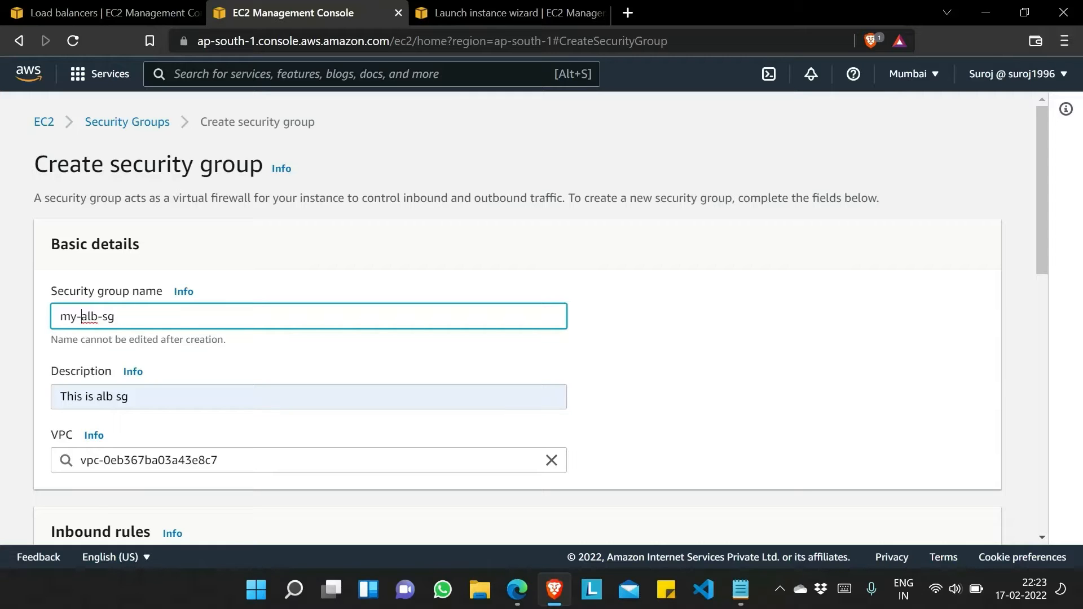
click(97, 396)
text(my)
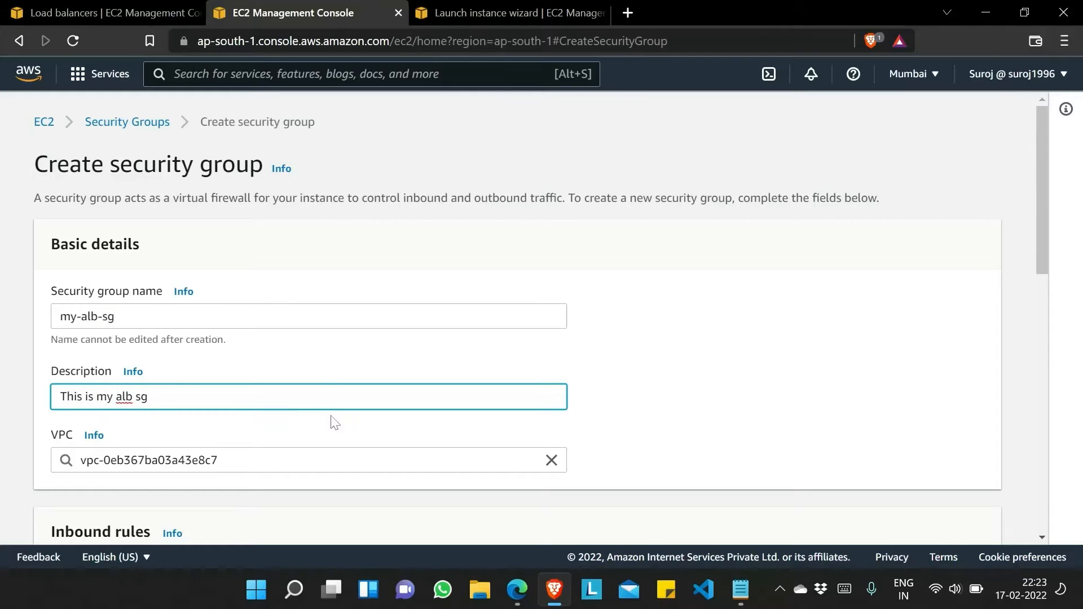
scroll(332, 423, down, 8)
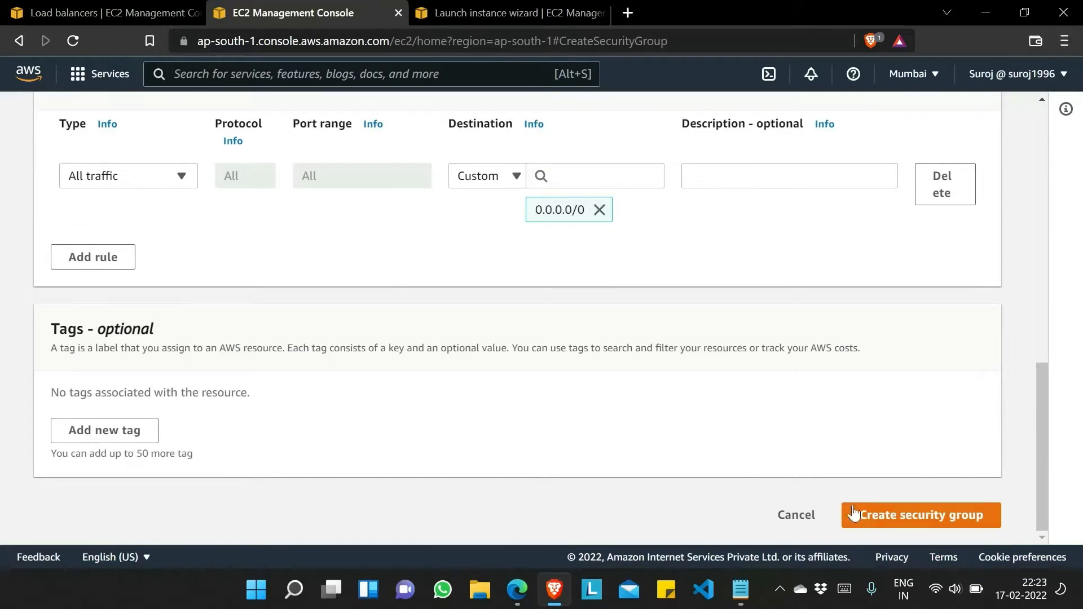
click(910, 526)
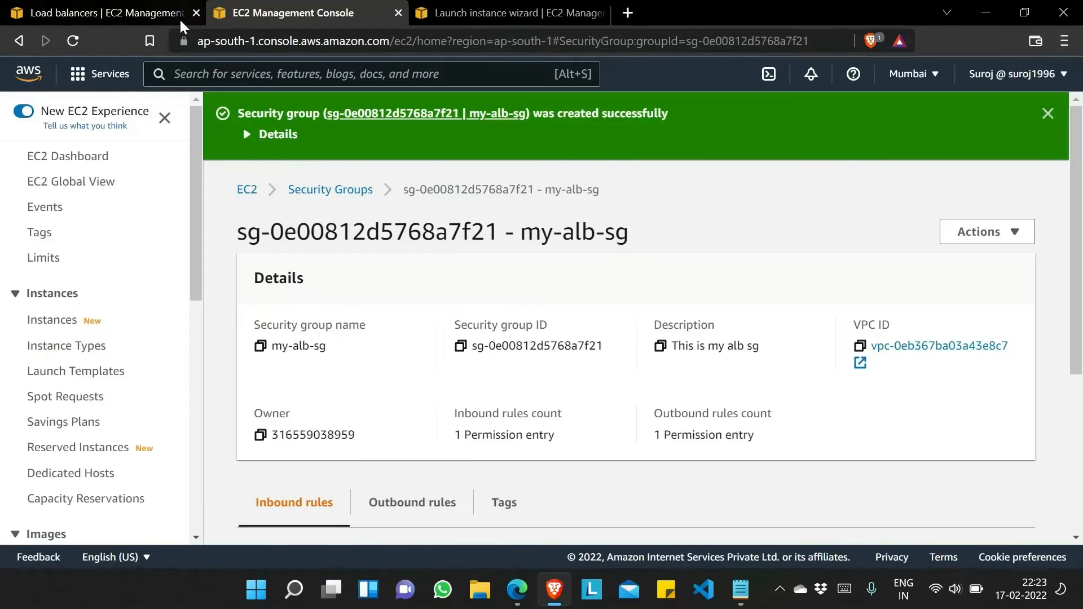
Back in the load balancer form, refresh the security groups and replace the default group with my-alb-sg.
click(103, 14)
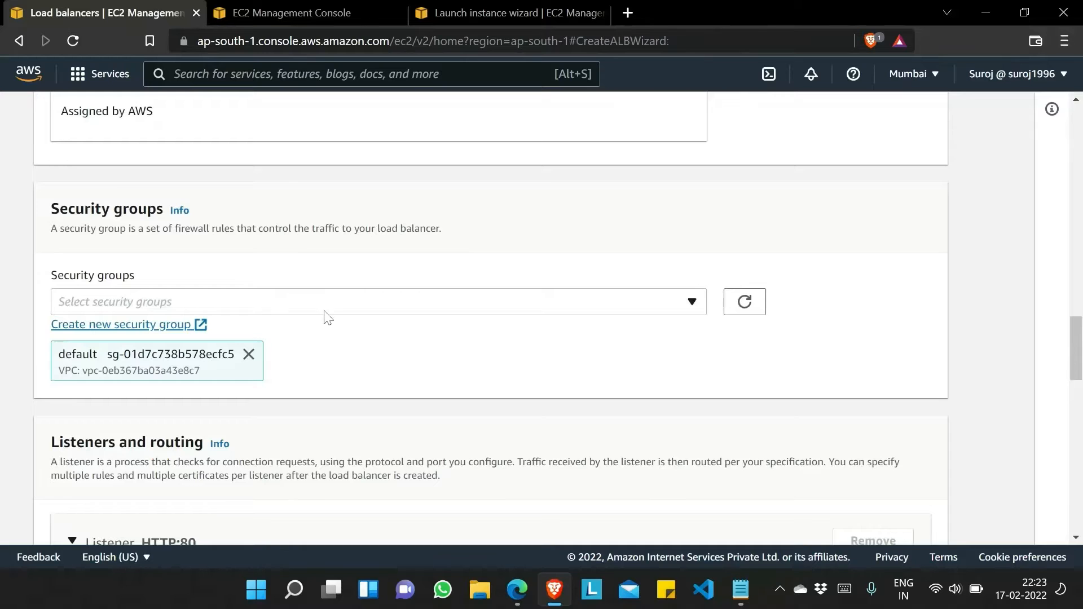
click(745, 305)
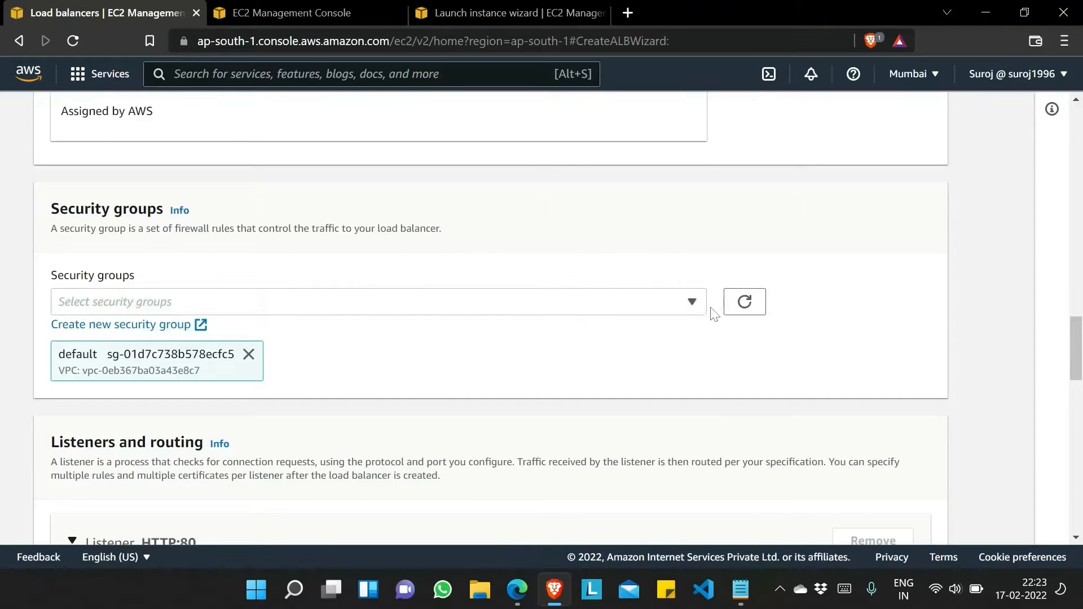
click(693, 302)
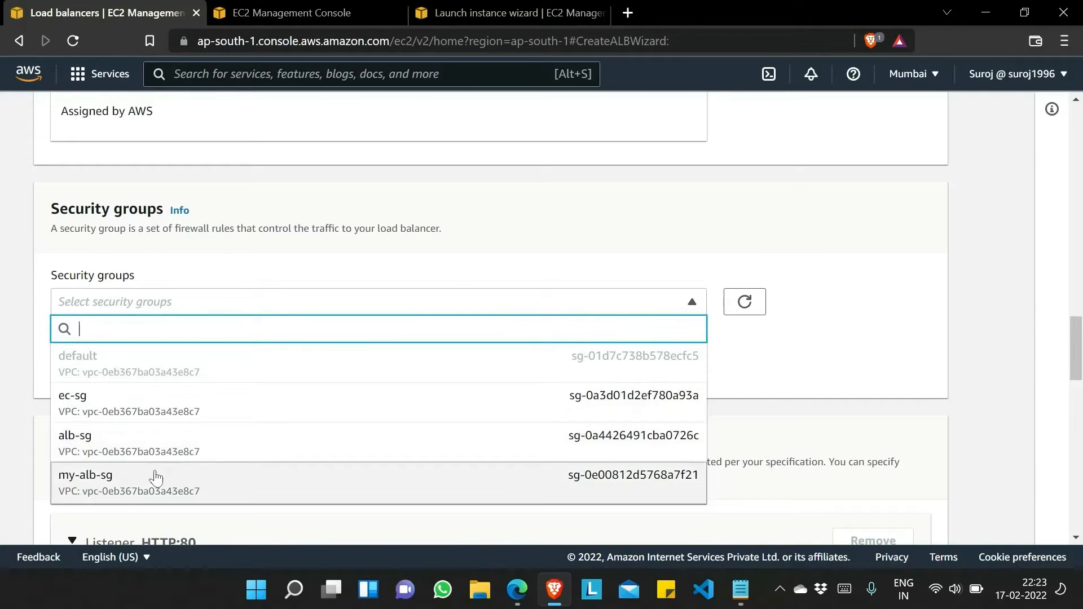
click(149, 488)
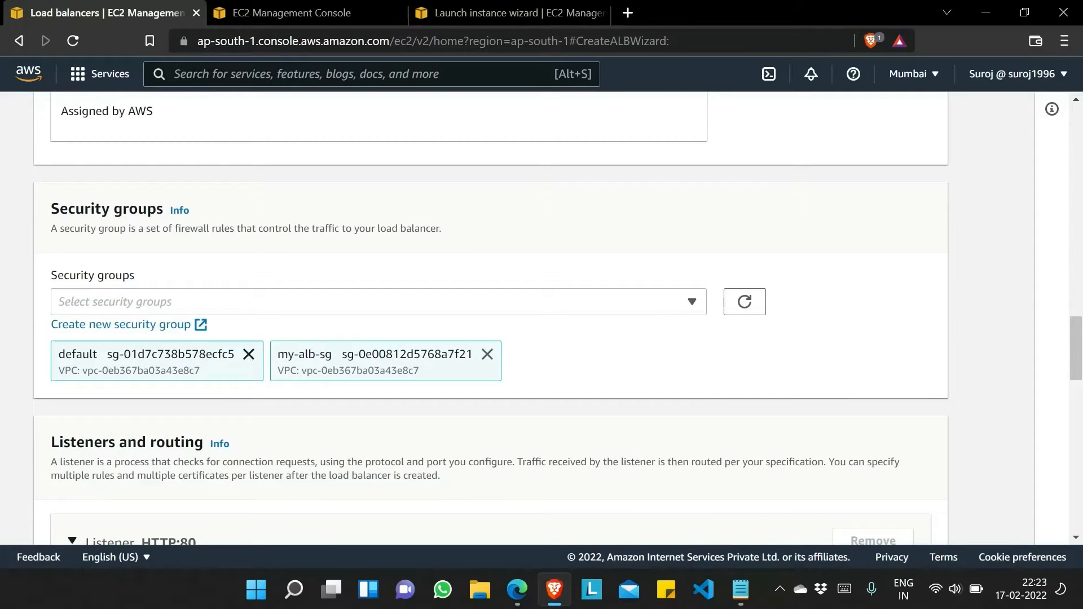
click(249, 354)
Start creating a new target group for the HTTP:80 listener and name it my-tg.
scroll(403, 424, down, 6)
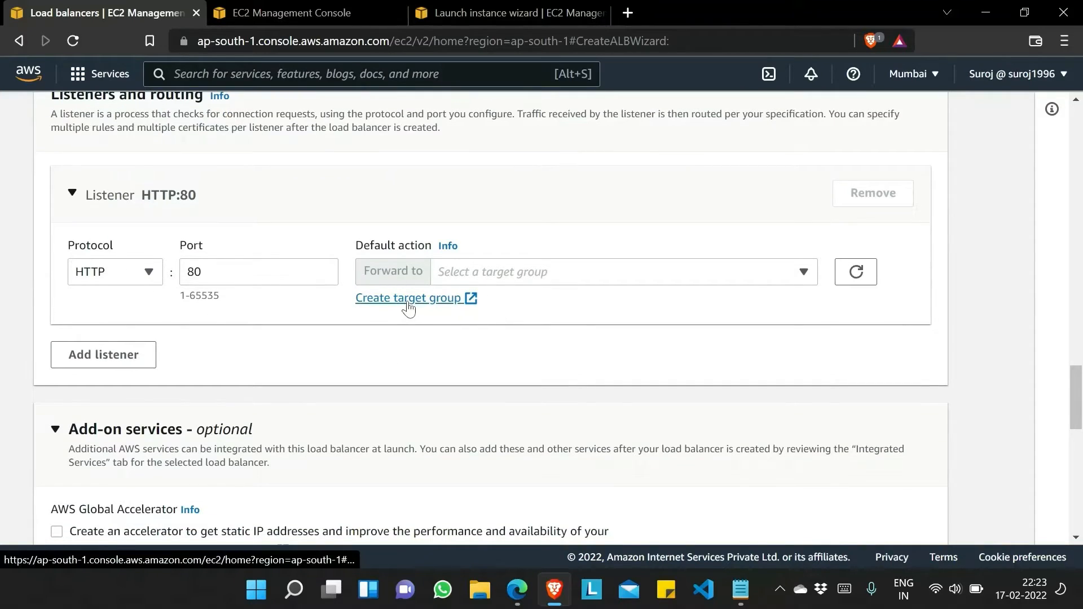
click(441, 308)
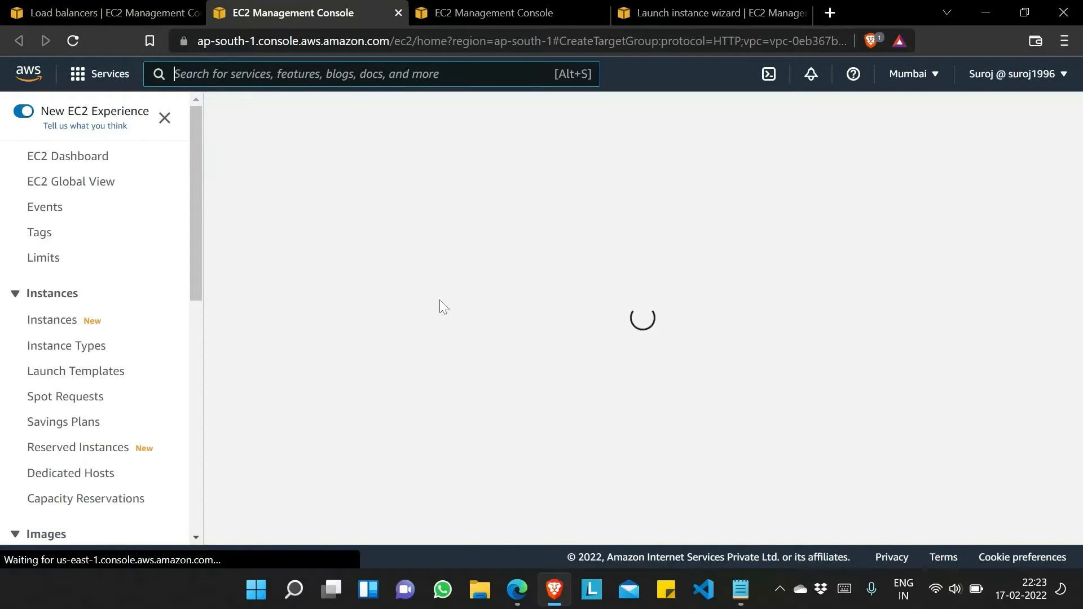
scroll(370, 411, down, 3)
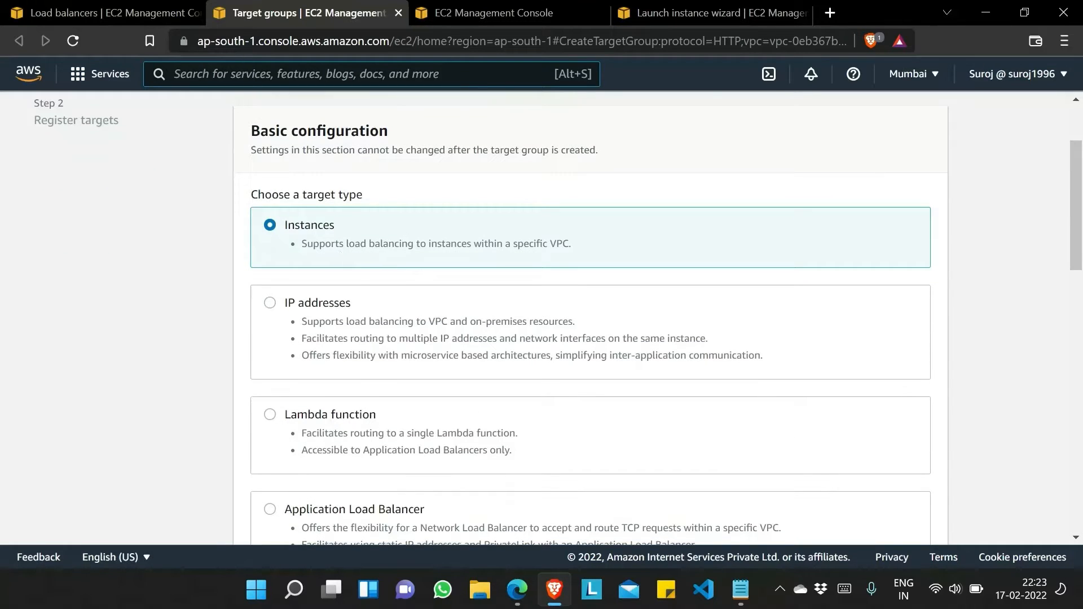
scroll(358, 252, down, 8)
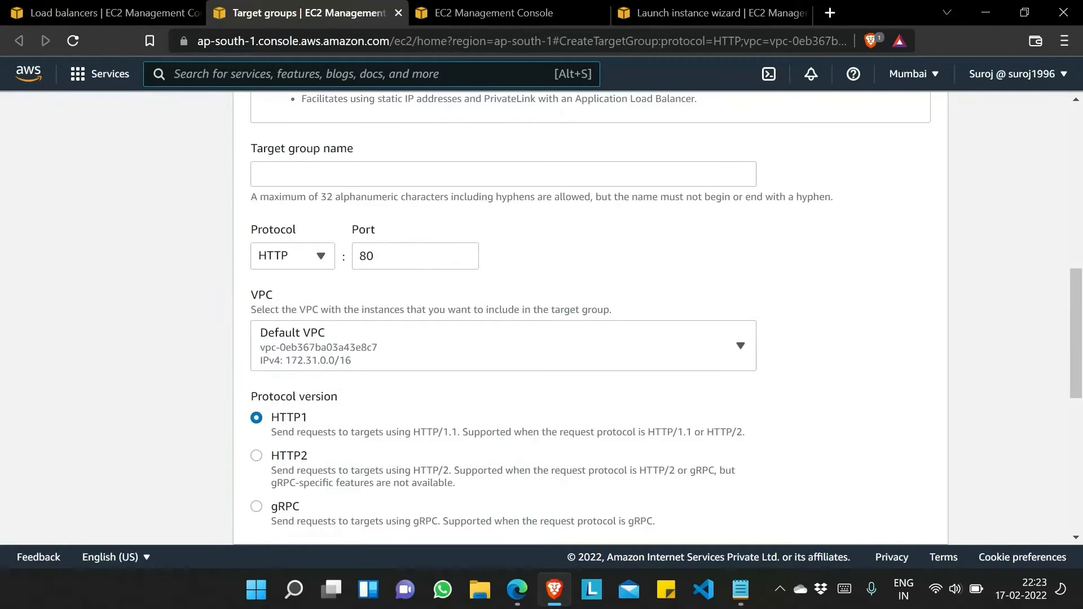
click(378, 174)
text(my-)
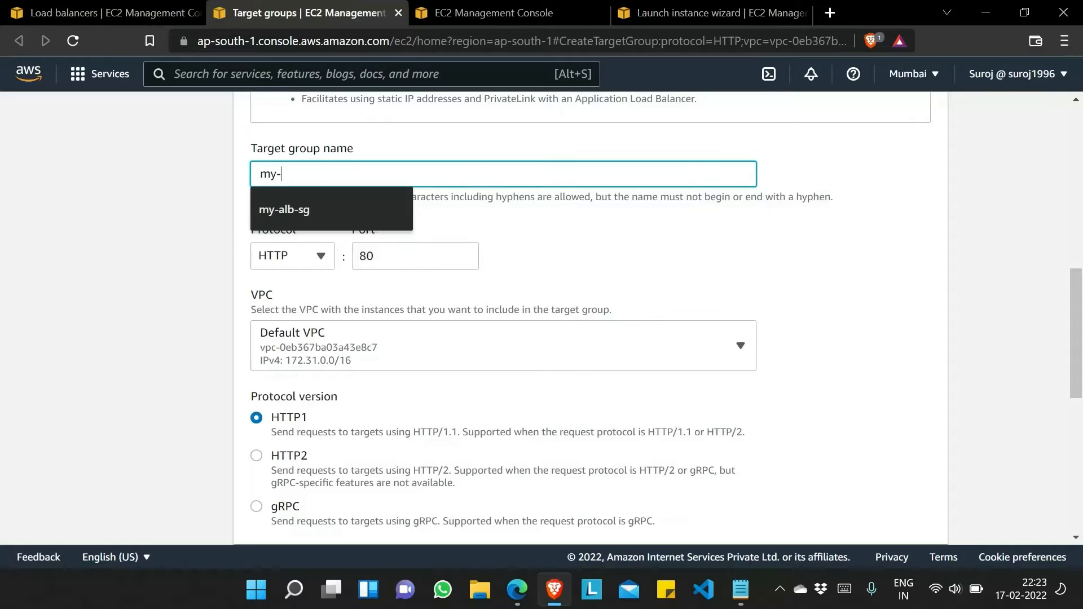
text(tg)
scroll(575, 286, down, 9)
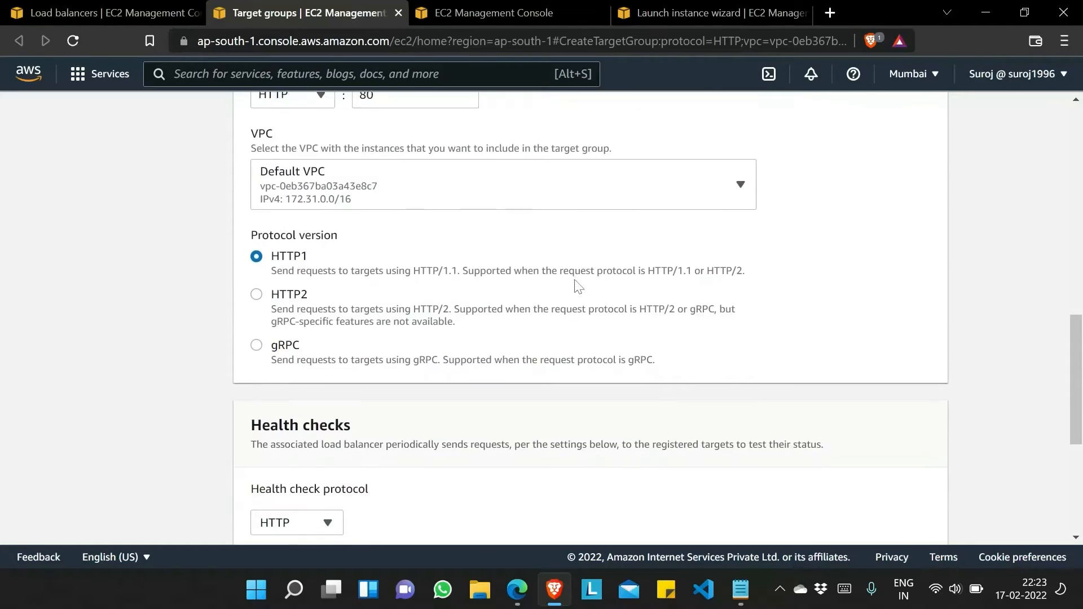
In the target group's advanced health check settings, set the healthy threshold to 2 and the interval to 10 seconds.
click(266, 308)
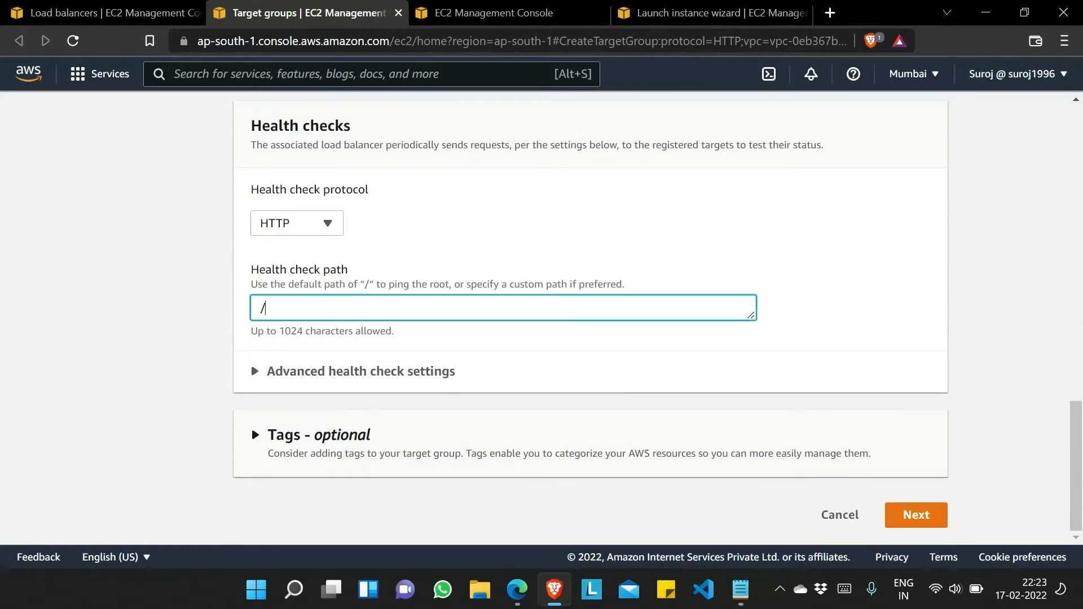
click(398, 375)
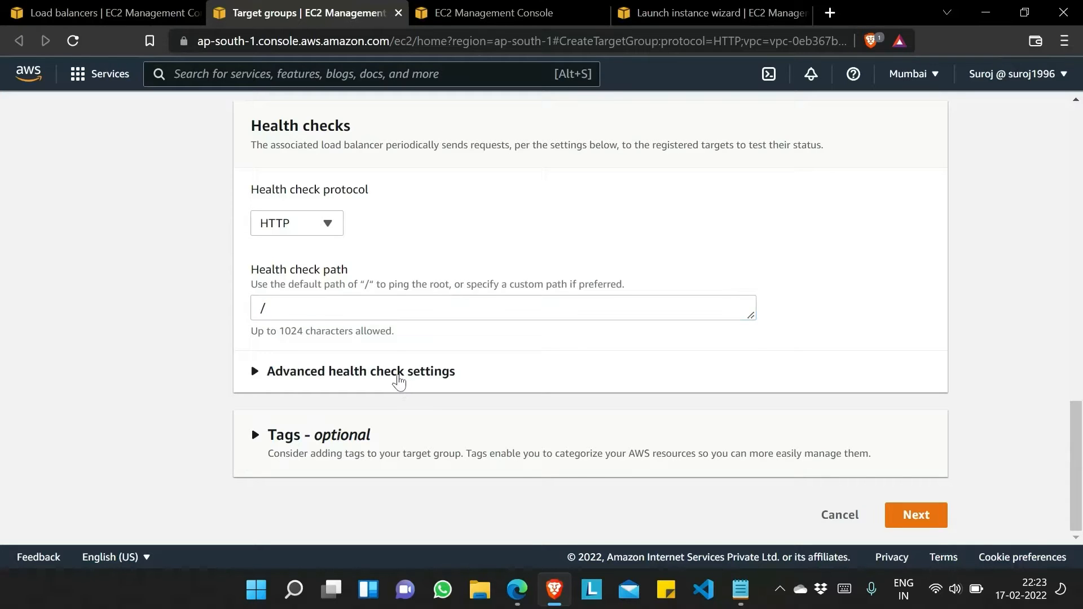
click(266, 308)
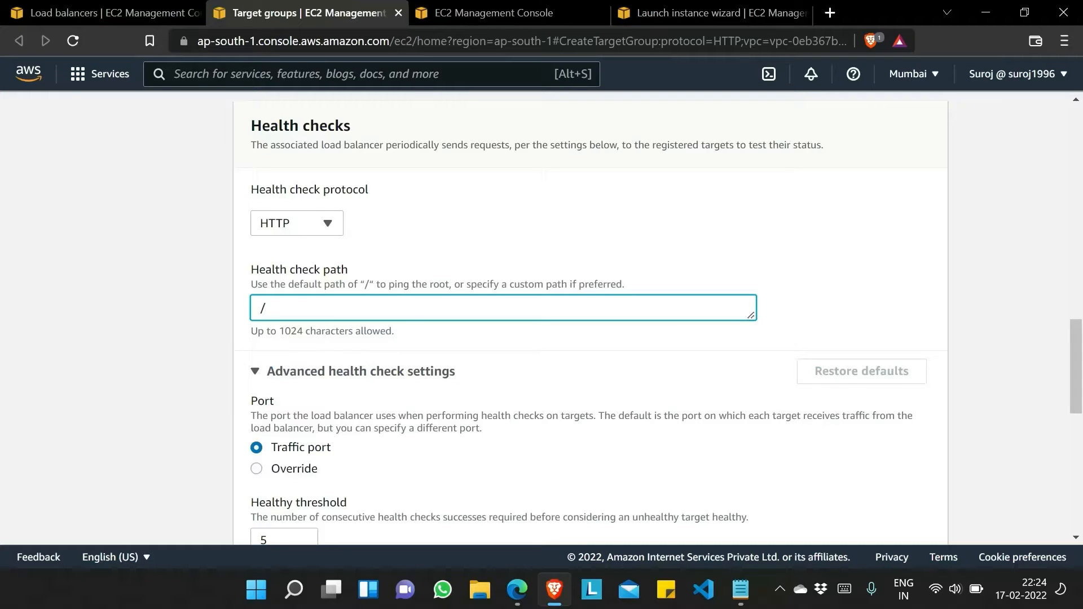
scroll(303, 288, down, 5)
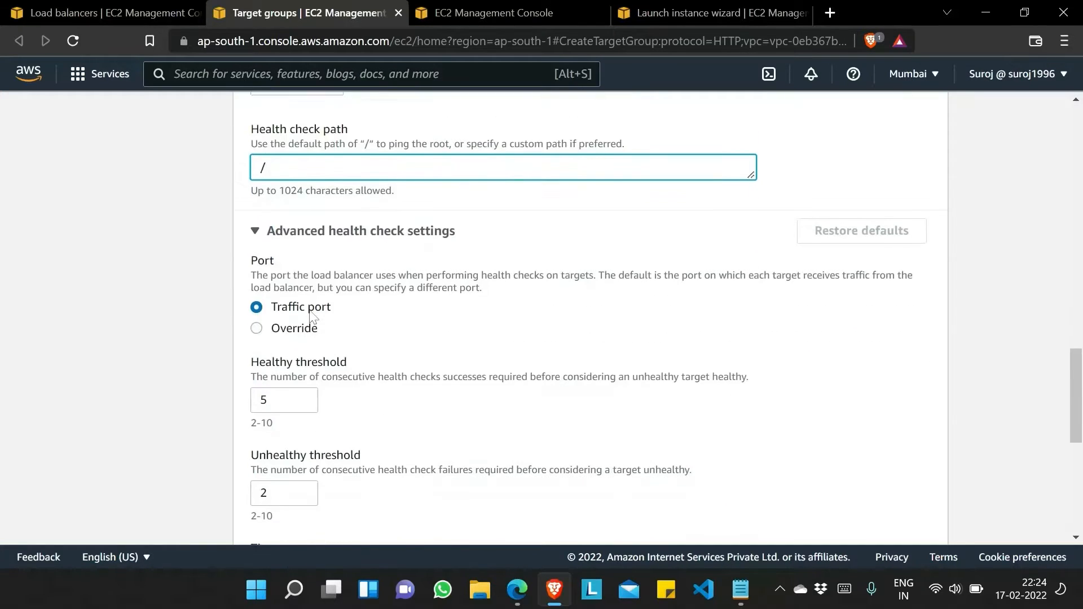
double_click(264, 288)
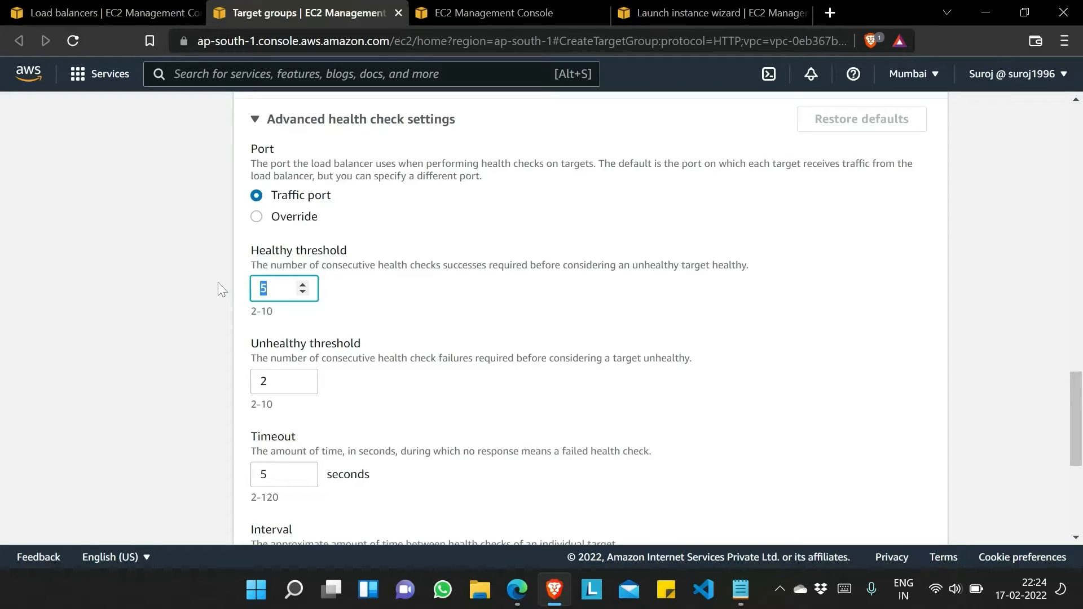
text(2)
scroll(421, 342, down, 3)
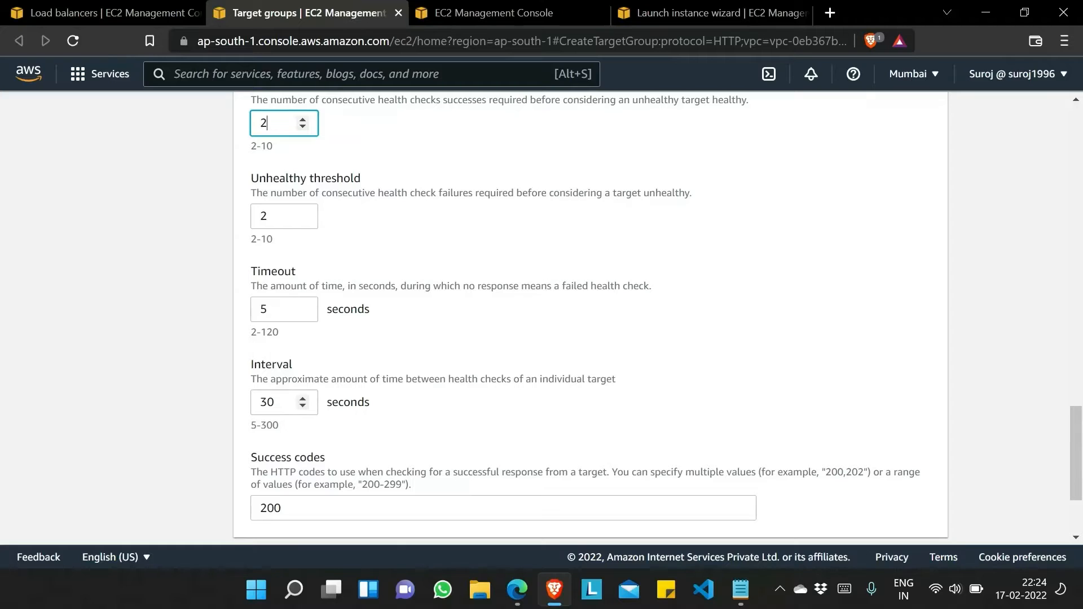
double_click(268, 402)
text(10)
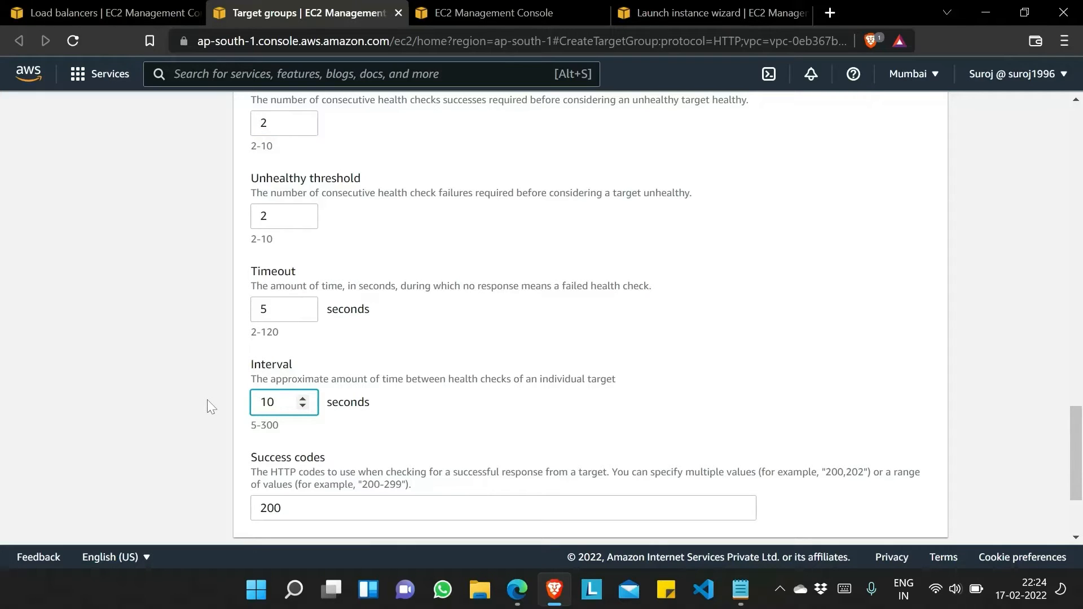
click(207, 399)
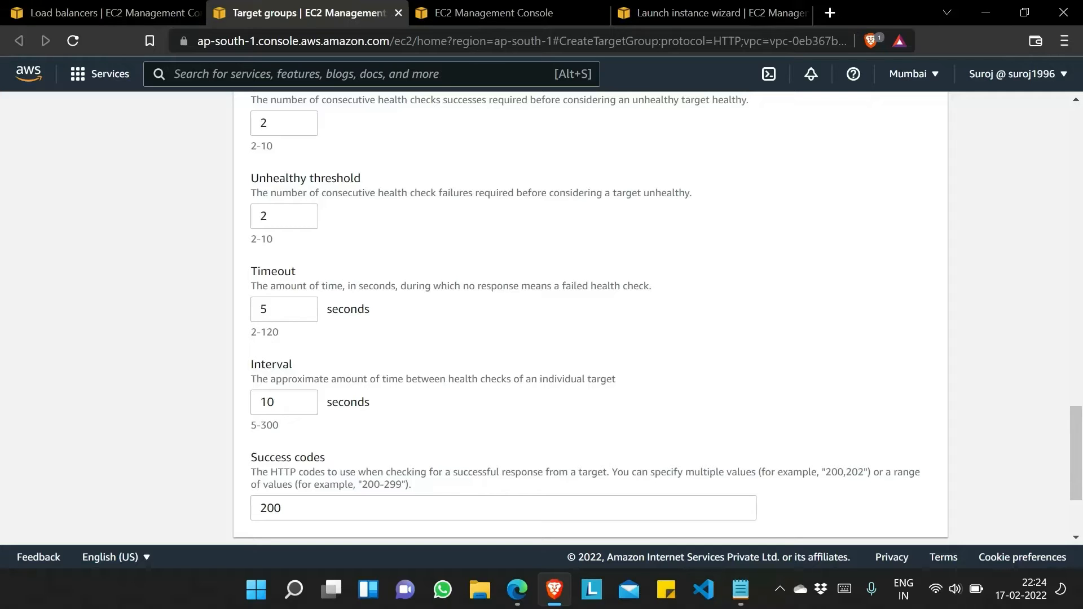
Review the healthy and unhealthy threshold settings of the health check.
scroll(375, 379, up, 4)
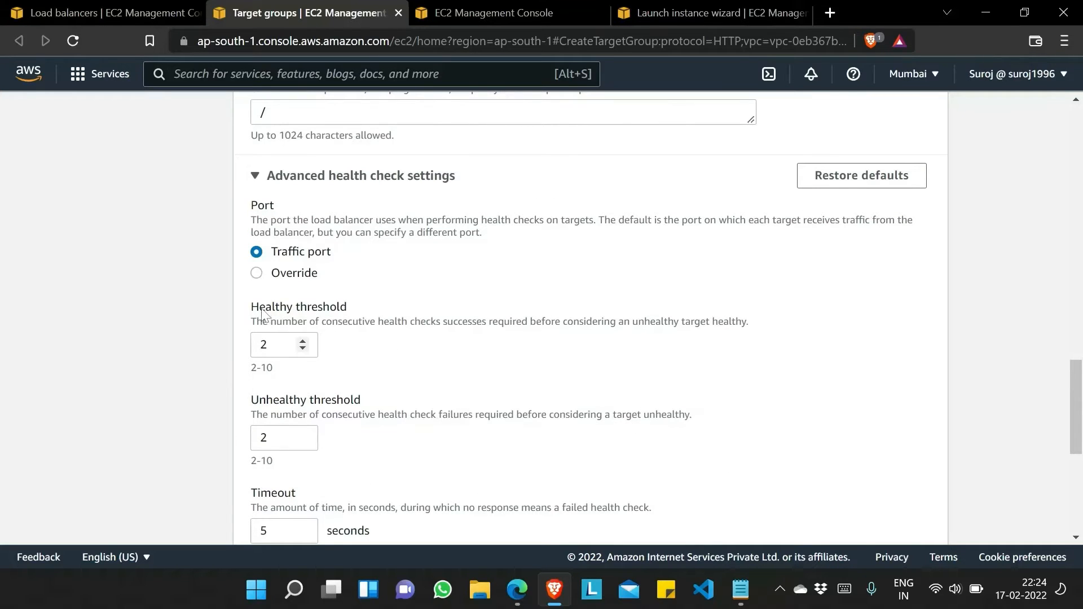
drag(262, 314, 320, 314)
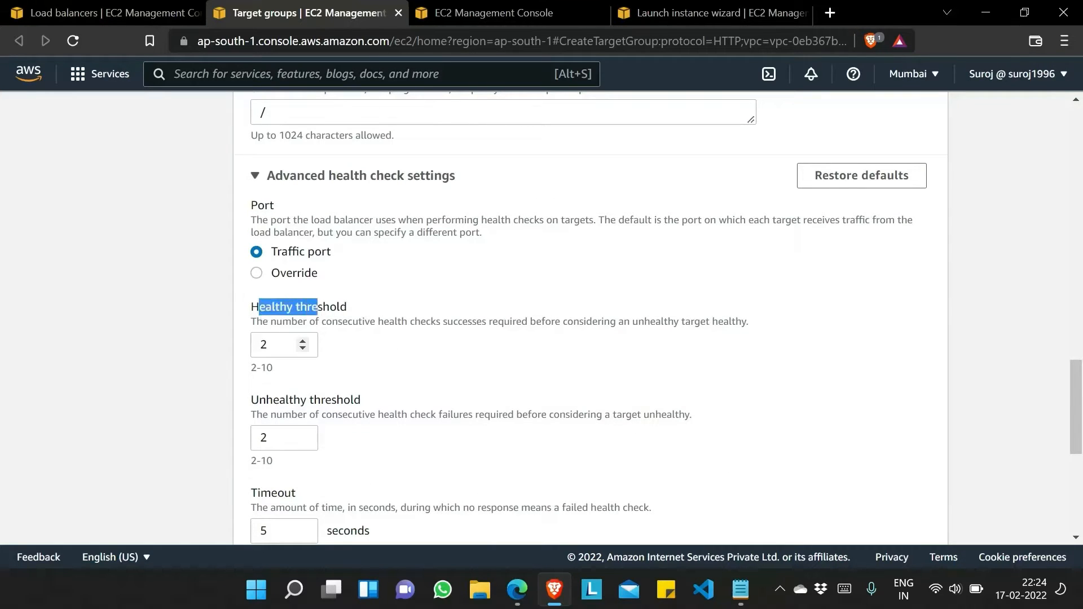
click(278, 345)
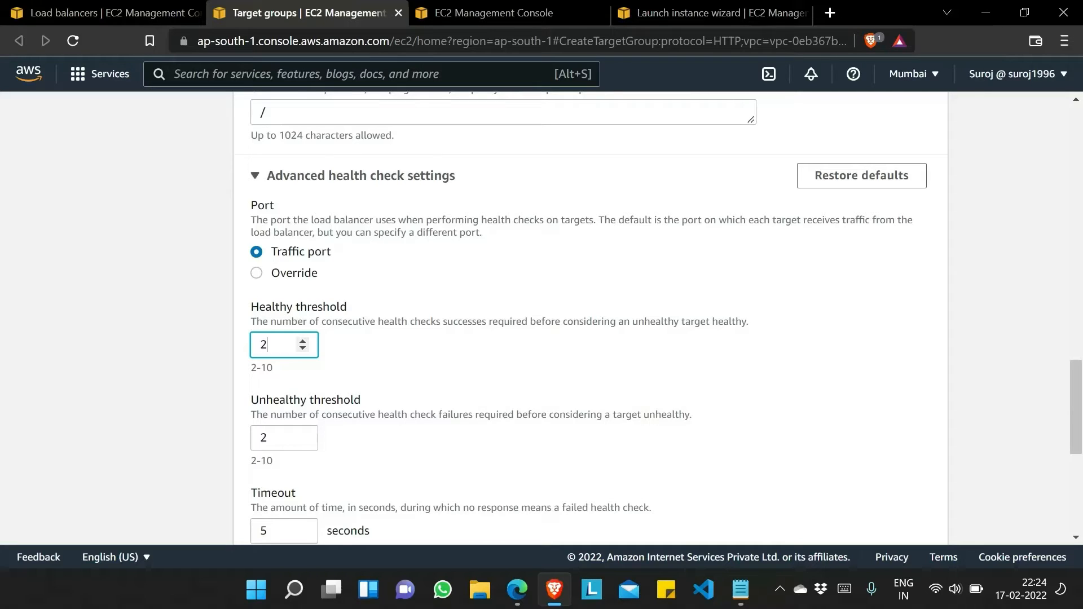
scroll(450, 337, down, 1)
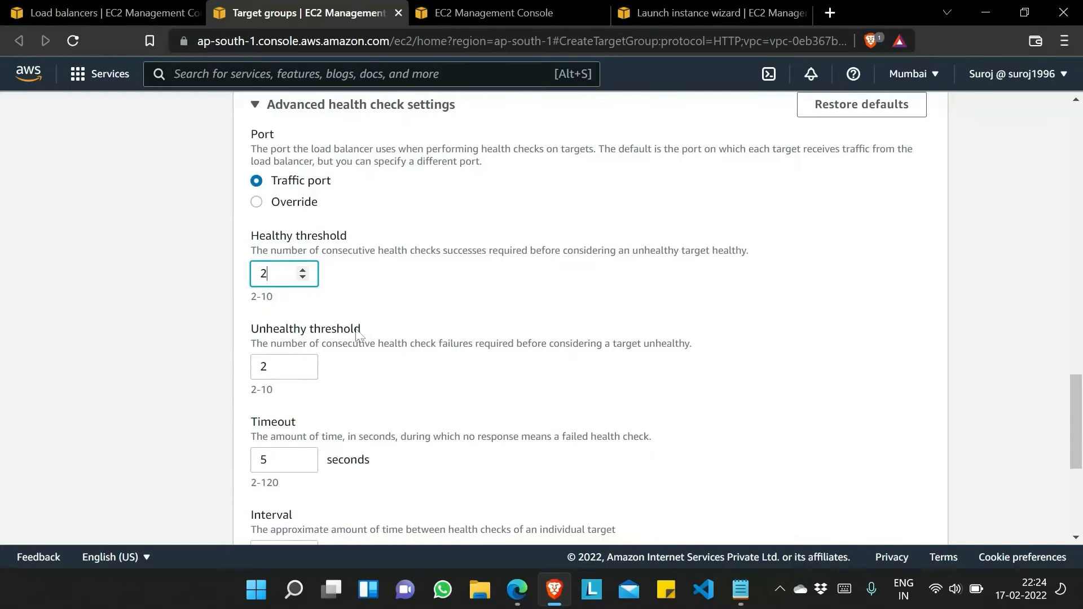
mouse_move(259, 331)
mouse_down()
mouse_move(341, 333)
mouse_move(331, 332)
mouse_up()
click(271, 367)
Continue to target registration and create the target group without registering any instances.
scroll(524, 378, down, 5)
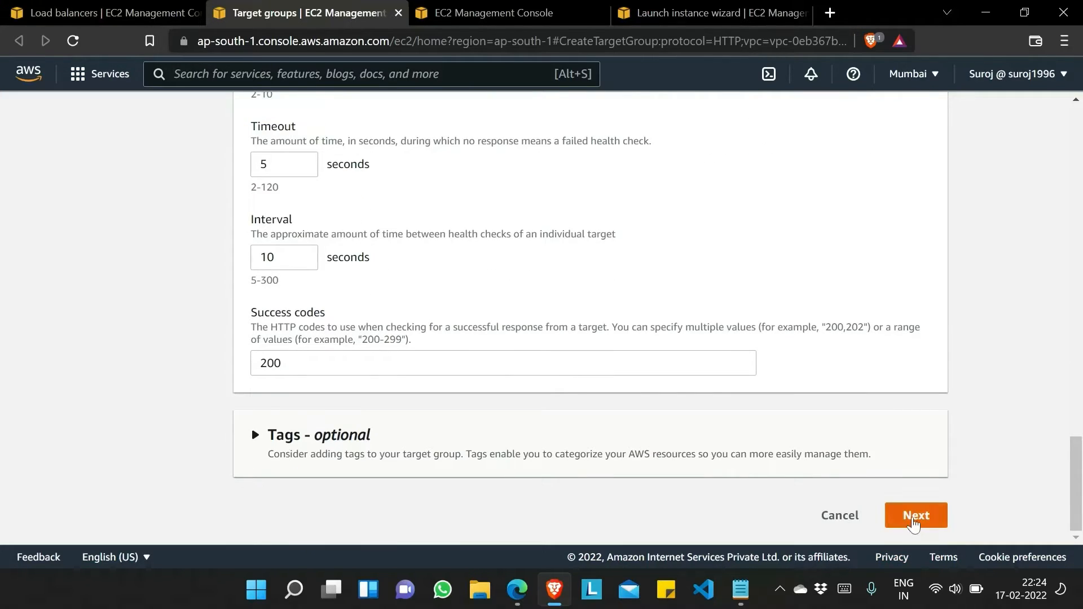
click(911, 522)
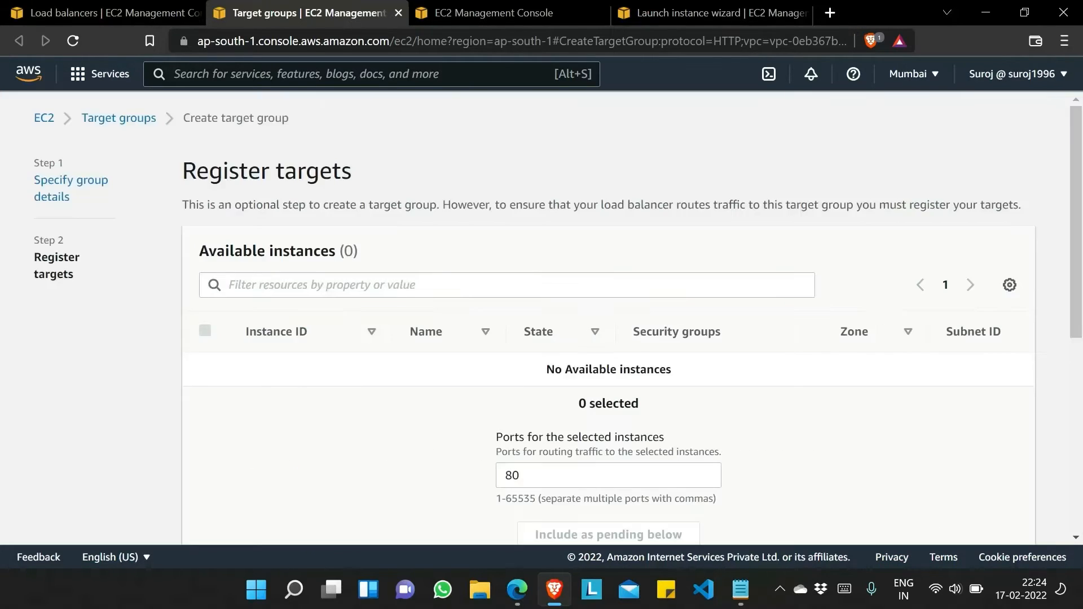
scroll(672, 452, down, 3)
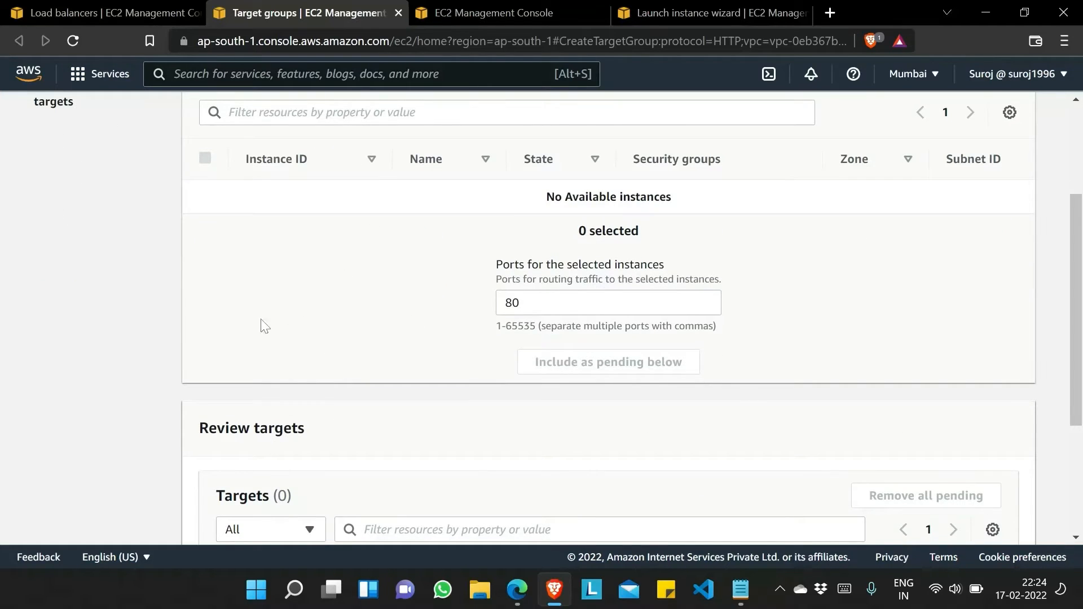
scroll(337, 352, down, 3)
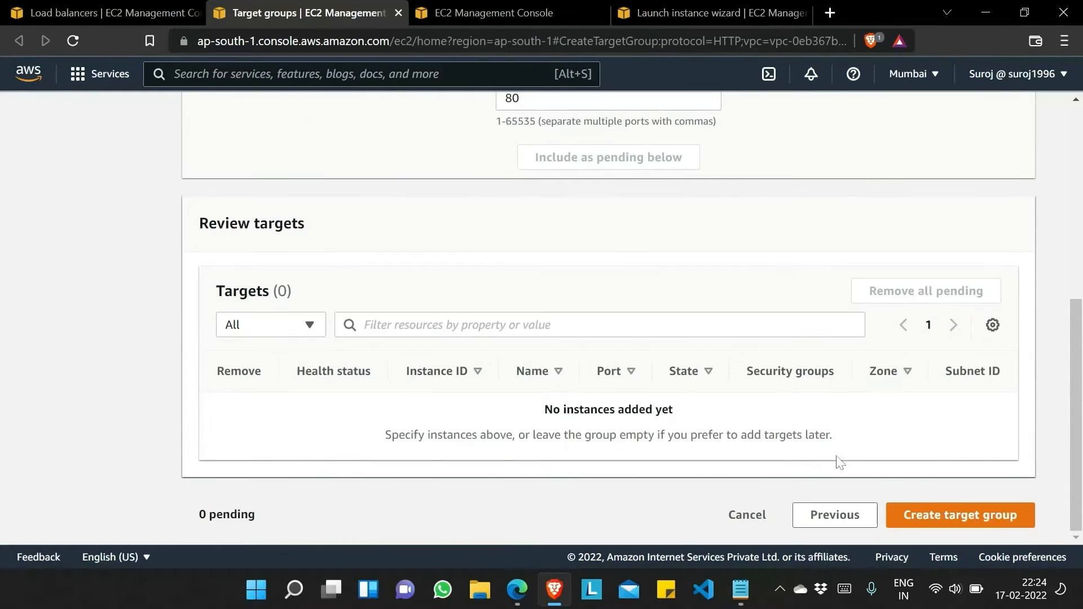
click(968, 520)
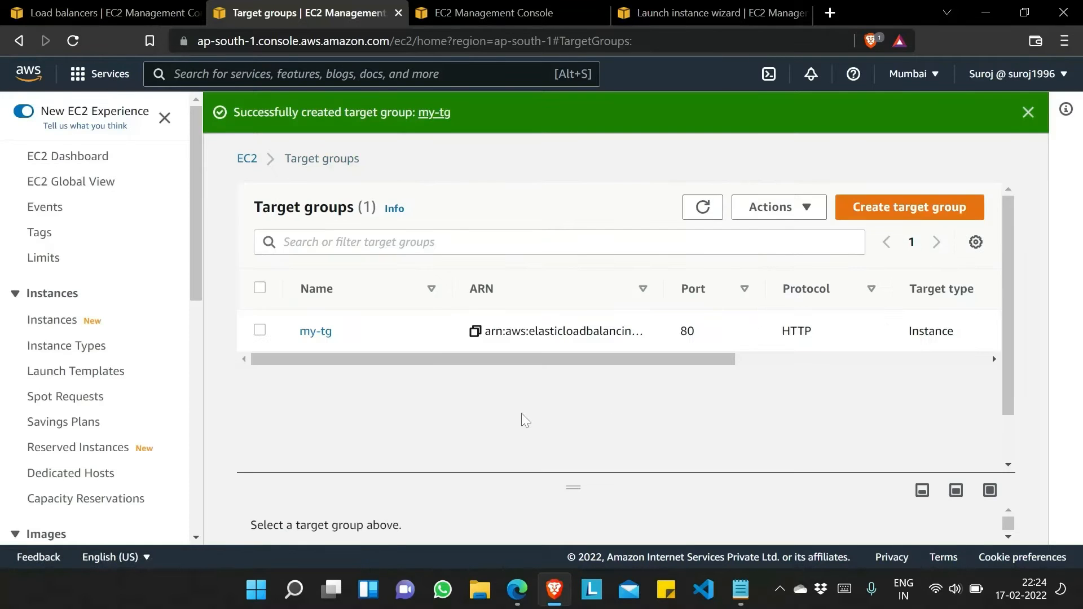
Back in the load balancer form, refresh the target groups and set the HTTP:80 listener to forward to my-tg.
click(117, 13)
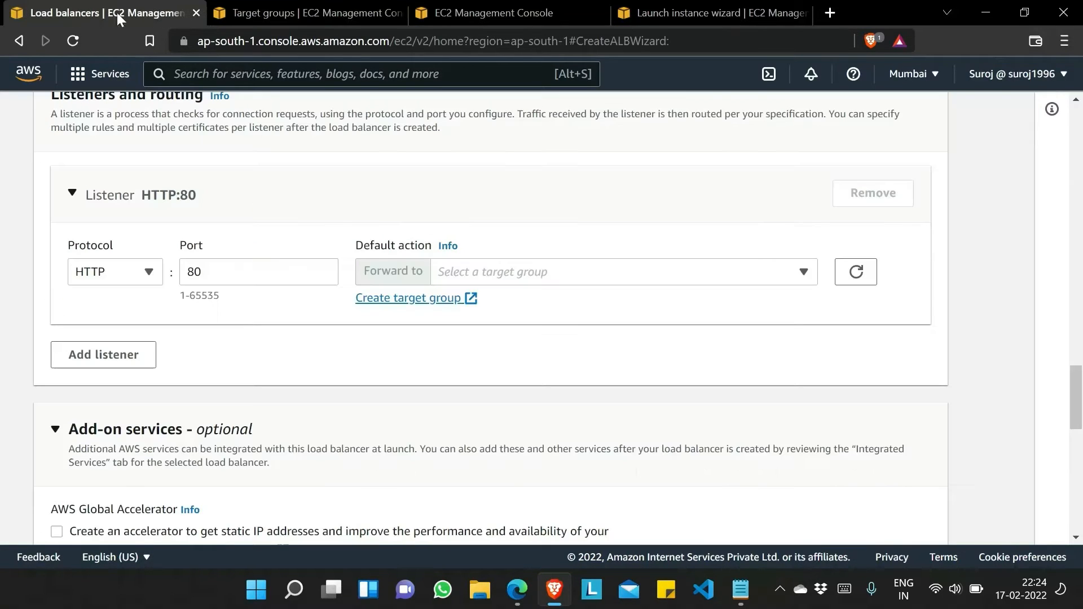
click(856, 272)
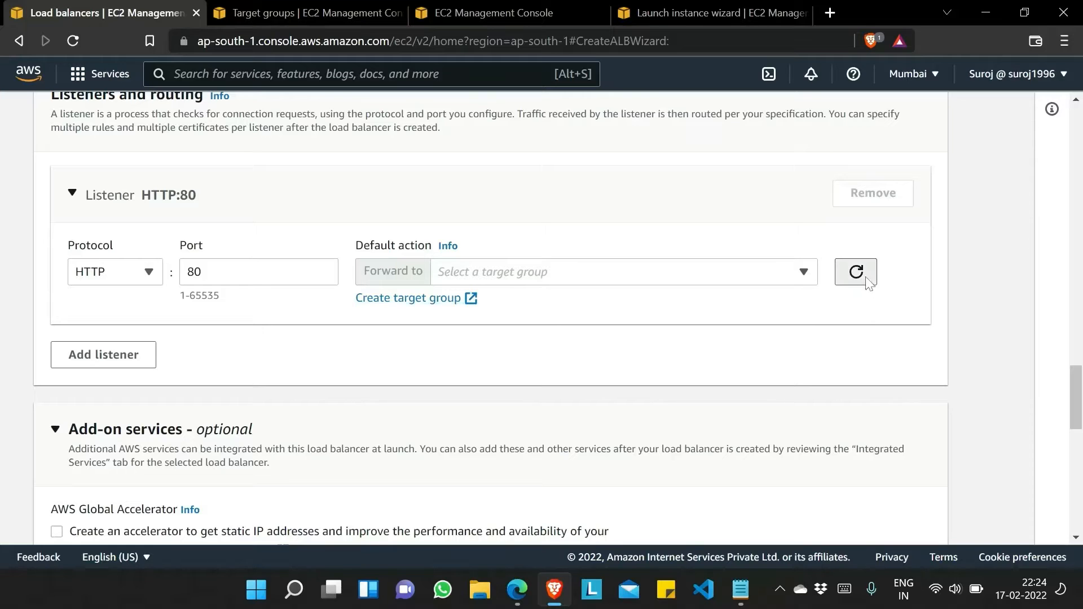
click(804, 273)
click(592, 345)
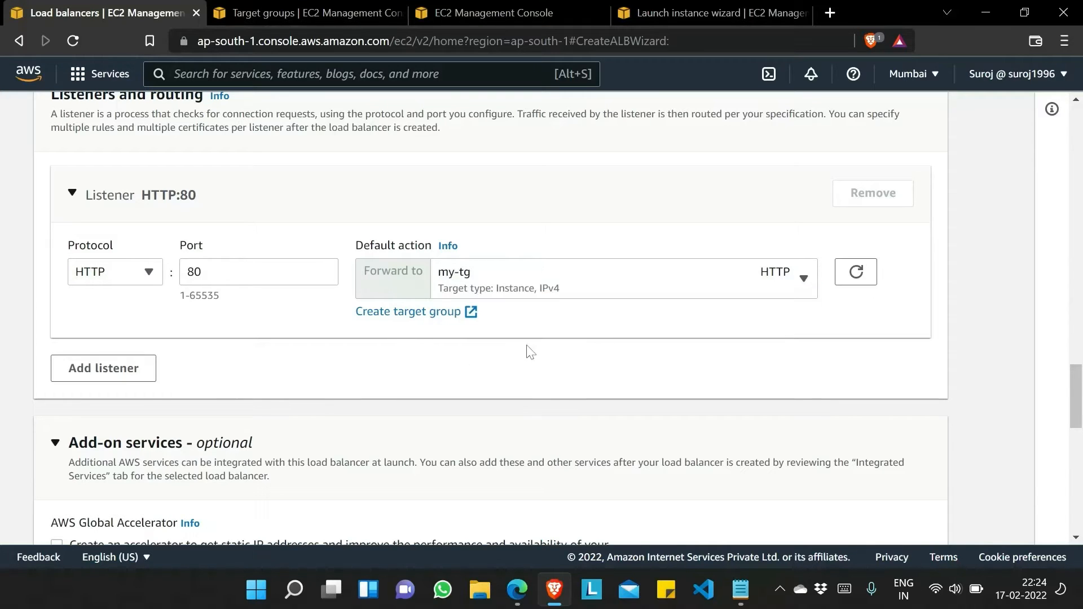
Create the load balancer, then view it in the load balancer list and refresh its state.
scroll(327, 399, down, 6)
scroll(330, 402, down, 5)
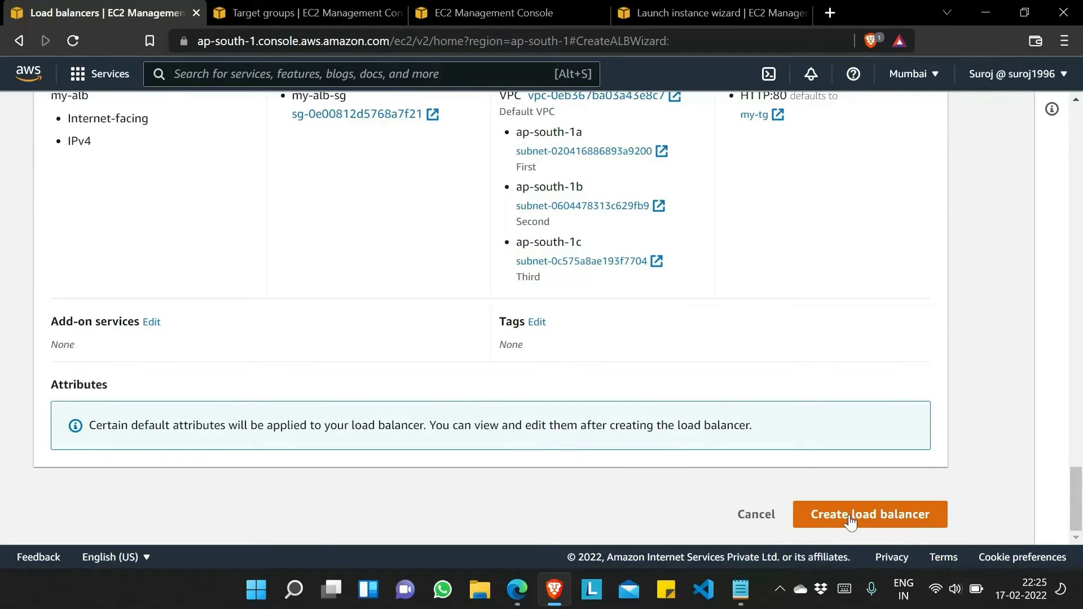
click(845, 518)
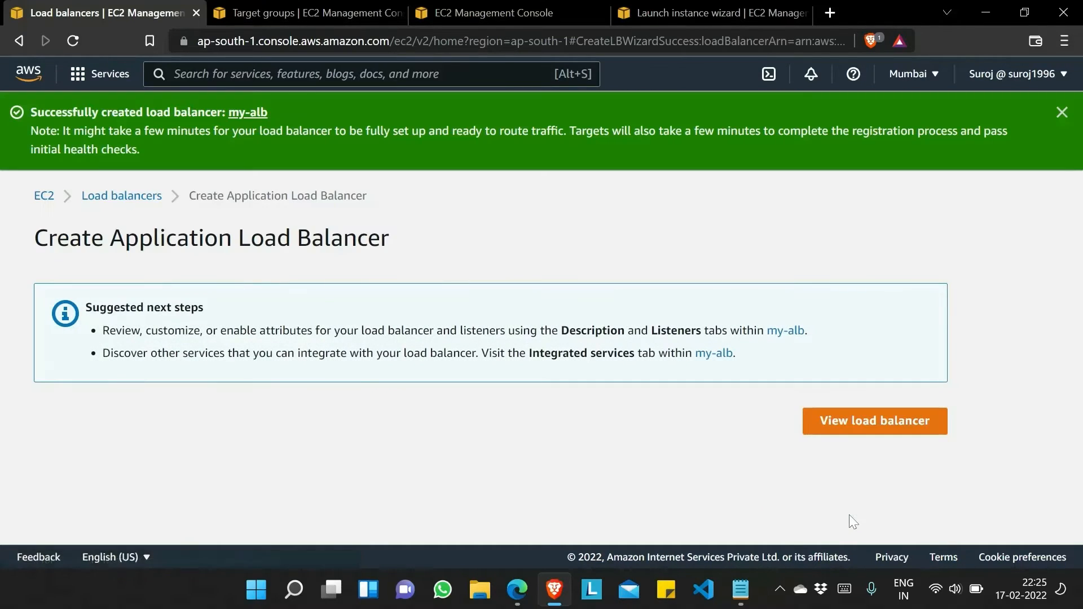
click(866, 431)
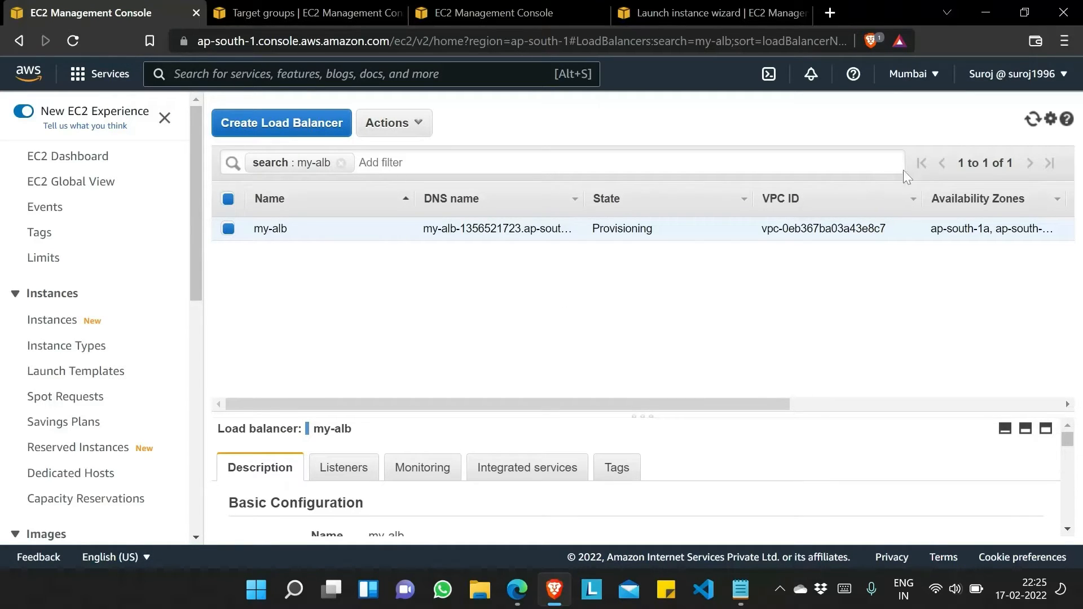
click(1033, 120)
Start a new launch configuration under Auto Scaling and name it My-LC.
scroll(28, 402, down, 10)
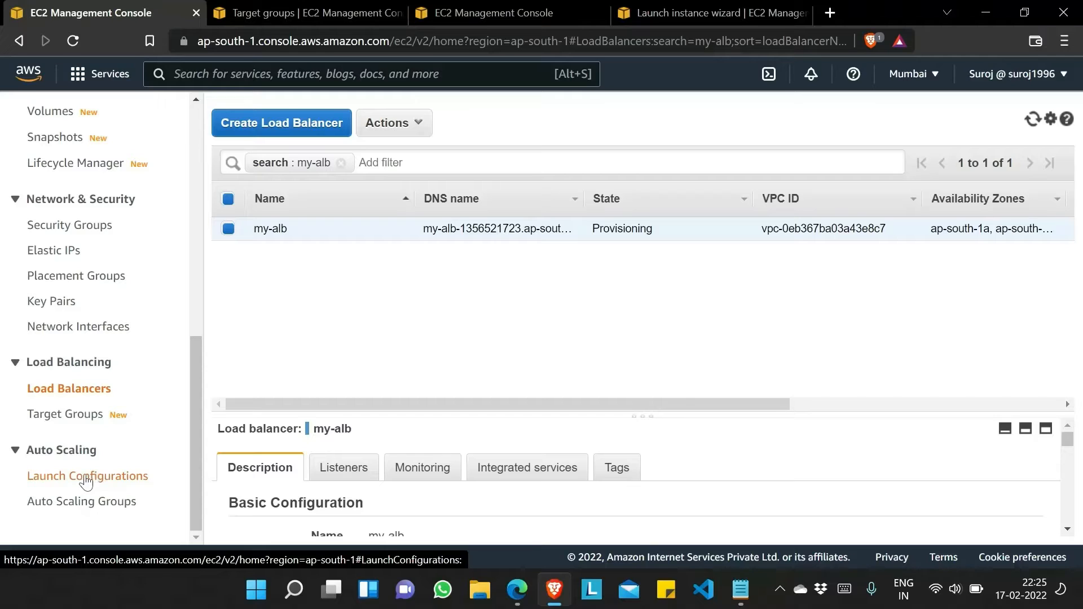
click(83, 481)
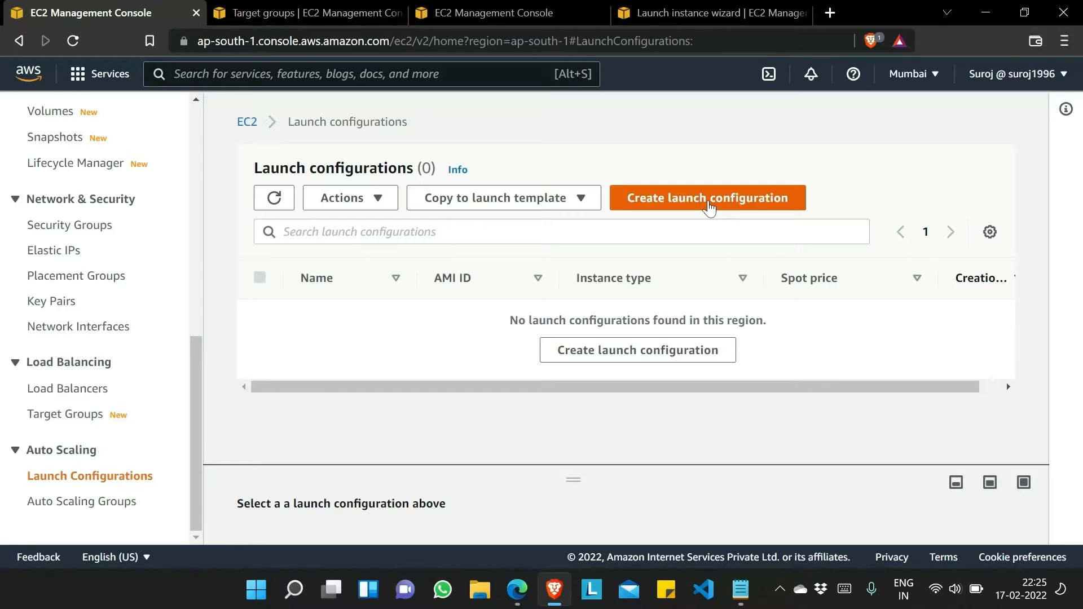
click(709, 203)
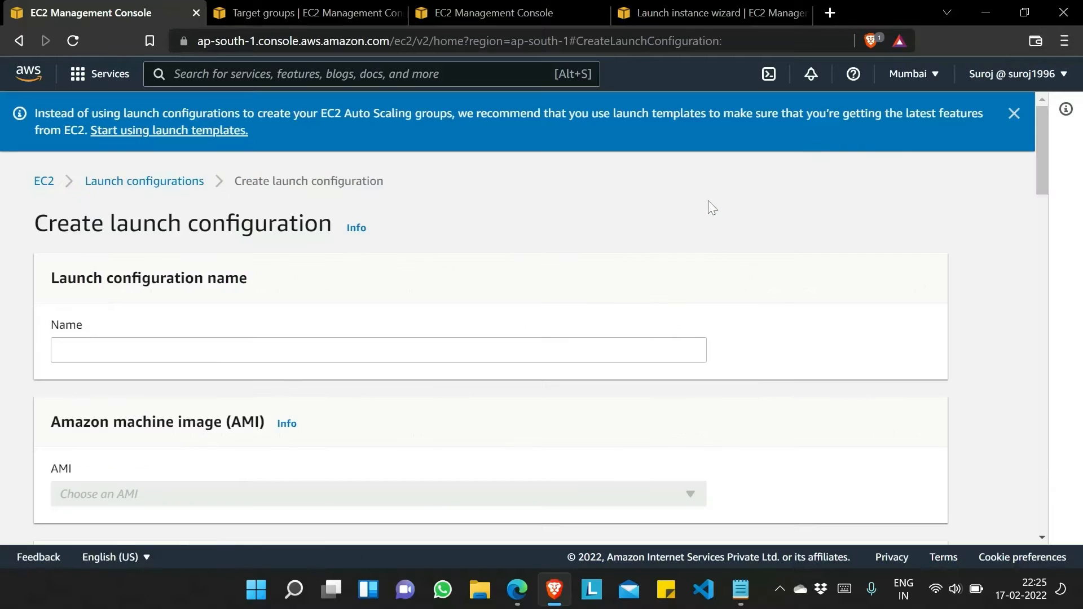
click(315, 347)
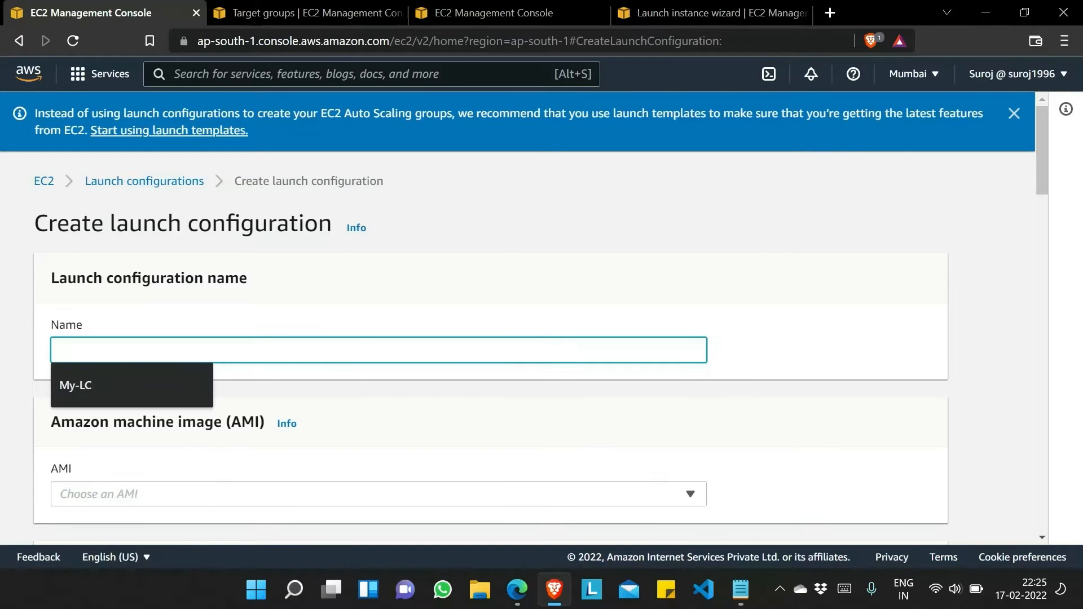
click(154, 385)
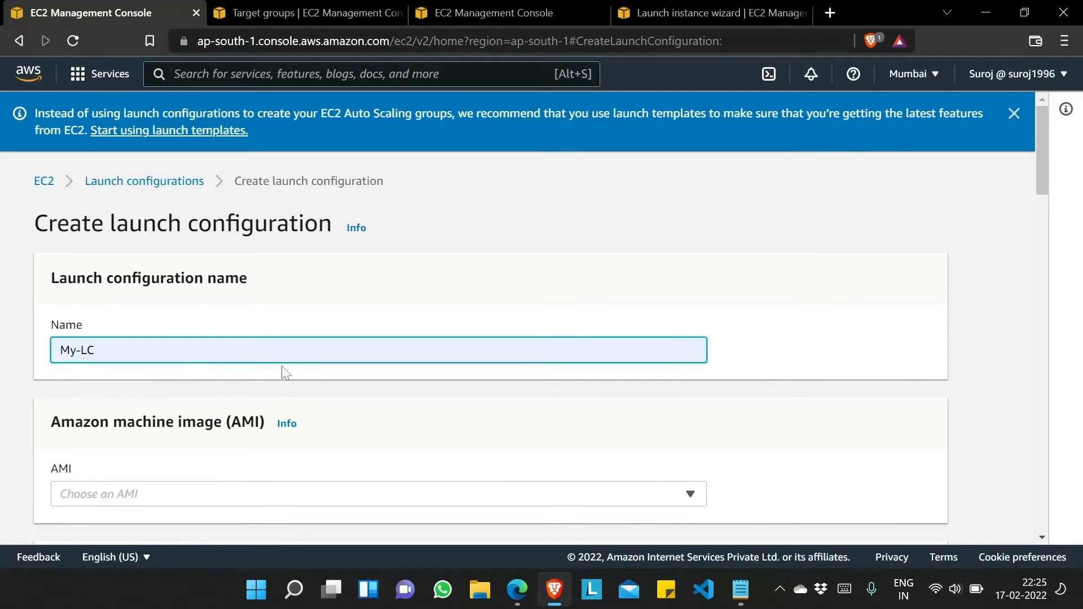
scroll(285, 373, down, 3)
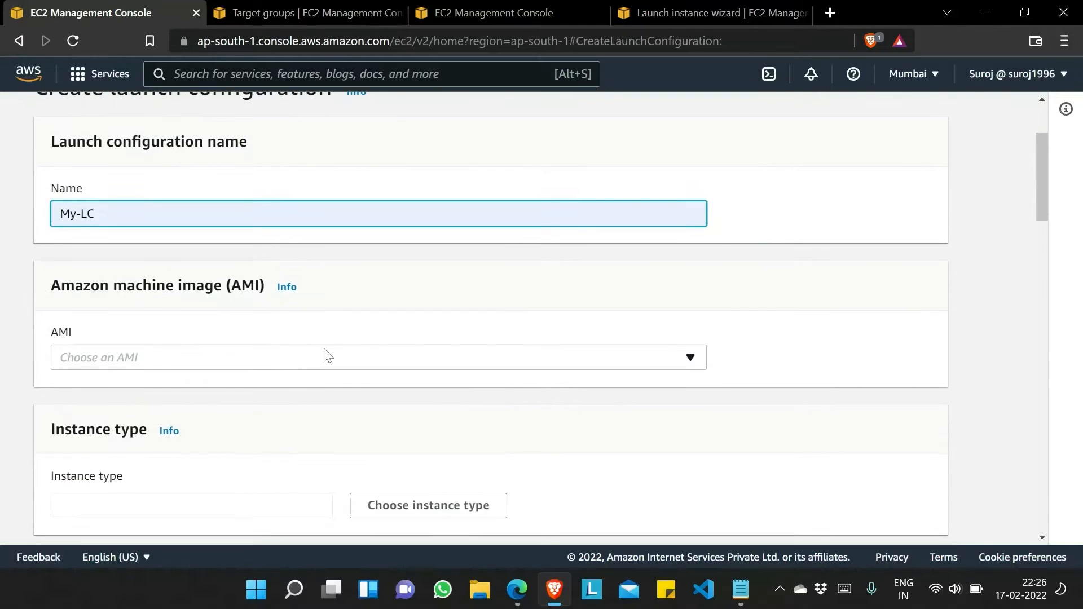
Copy the 64-bit x86 AMI ID of Amazon Linux 2 Kernel 5.10 from the launch instance wizard and select ami-0c6615d1e95c98aca as the launch configuration's AMI.
click(326, 356)
click(676, 9)
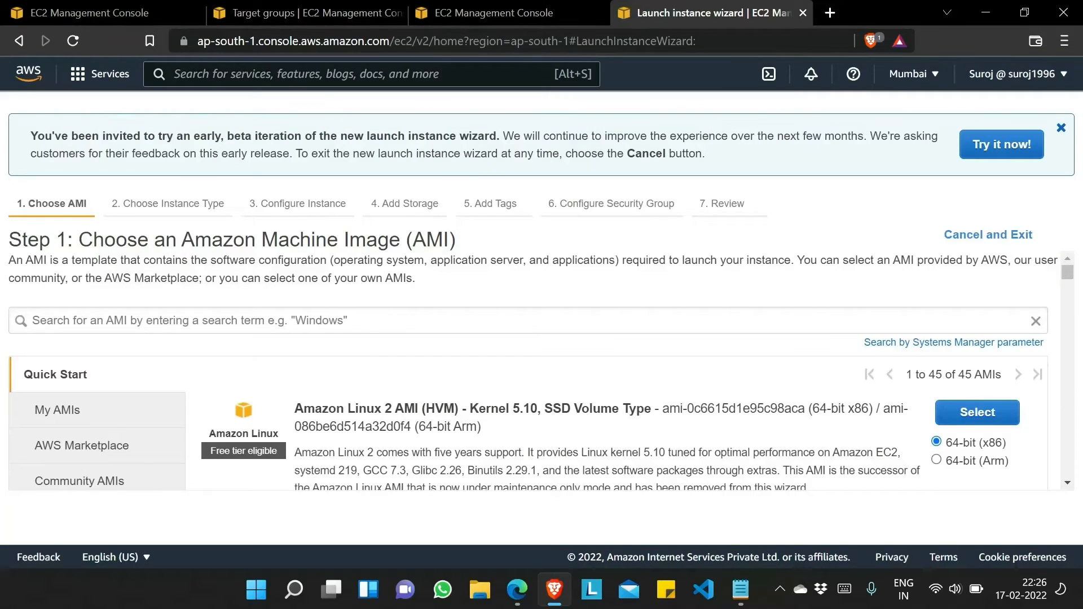
drag(663, 408, 805, 409)
key(ctrl+c)
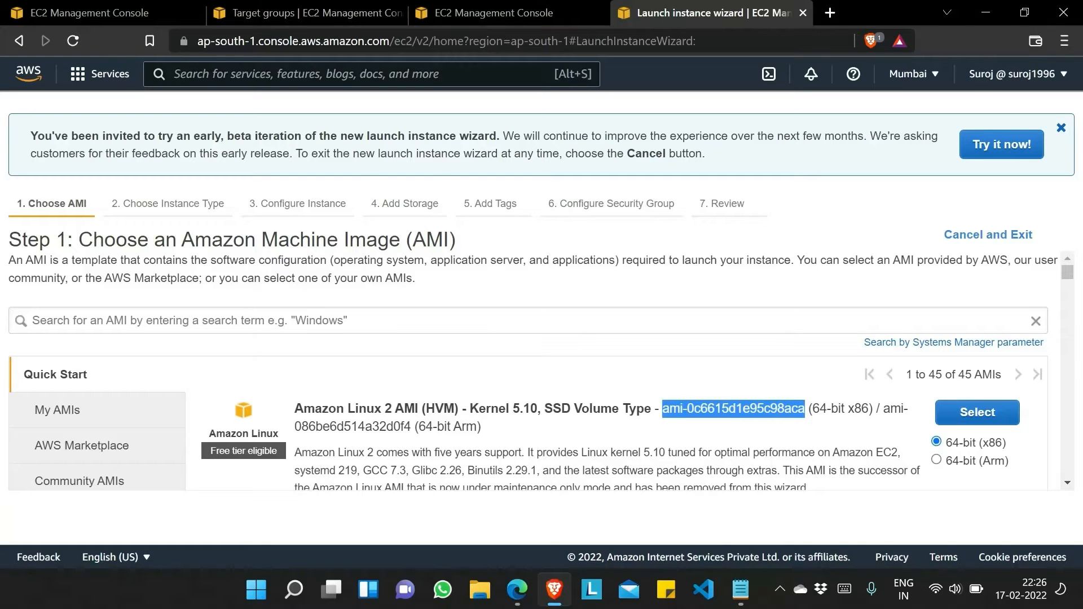
scroll(805, 409, down, 1)
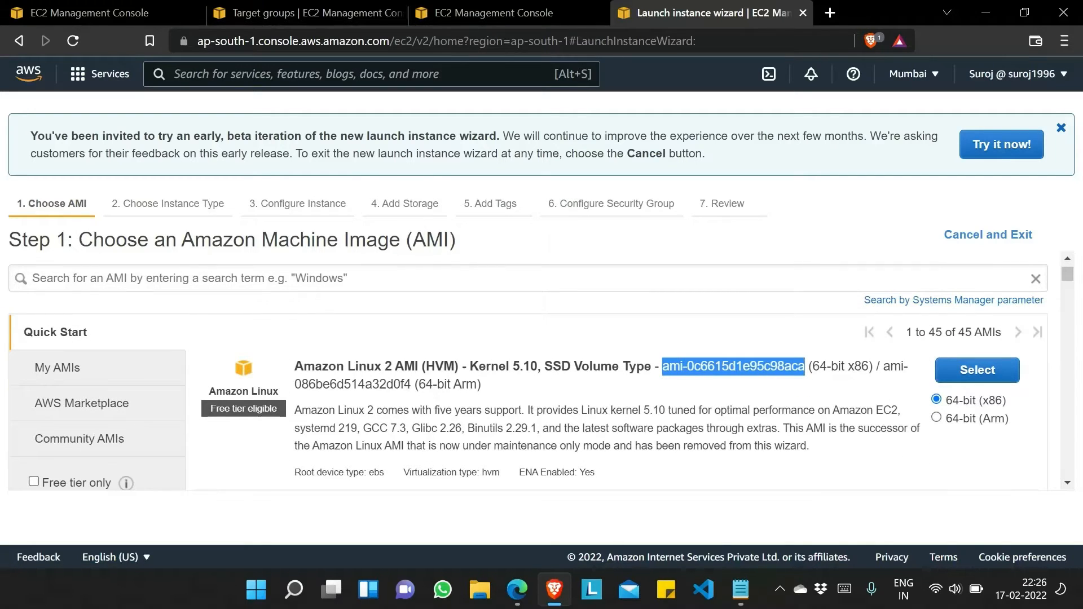
click(108, 12)
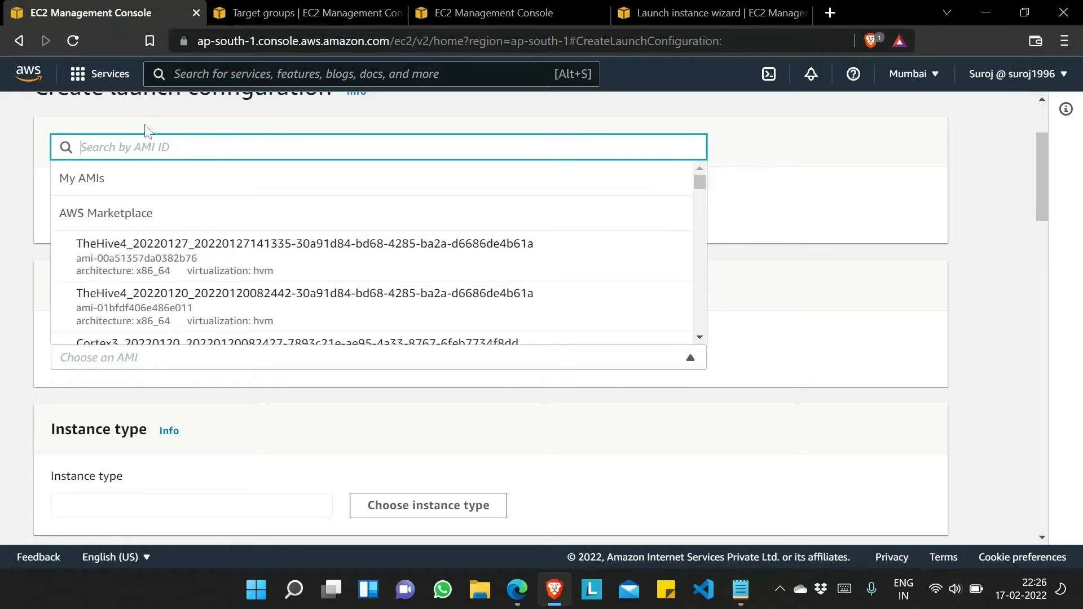
key(ctrl+v)
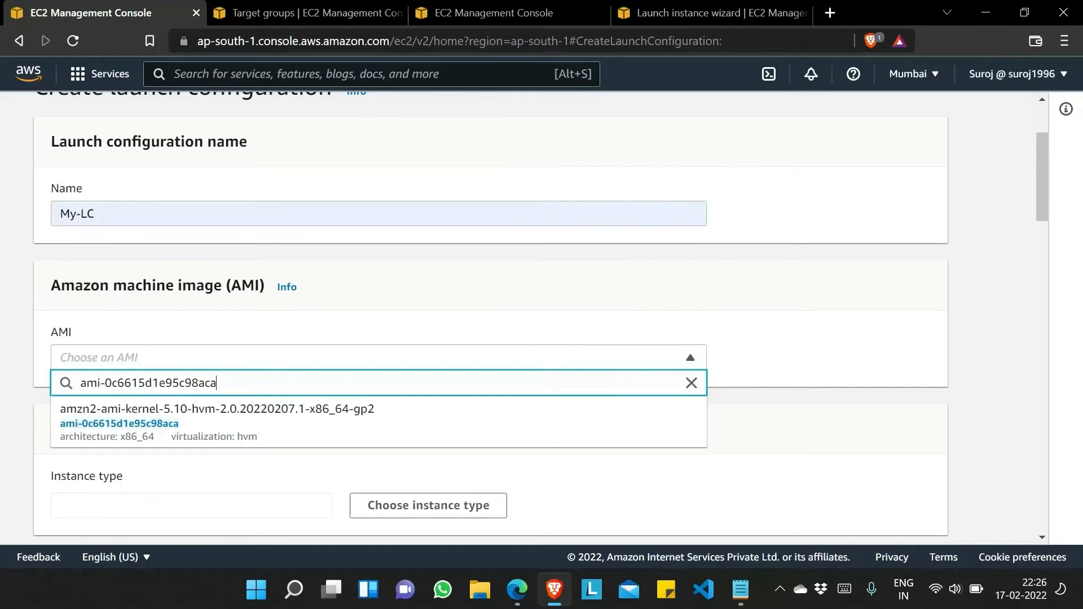
click(218, 443)
Filter the instance types by "t2." and choose t2.micro for the launch configuration.
scroll(218, 444, down, 2)
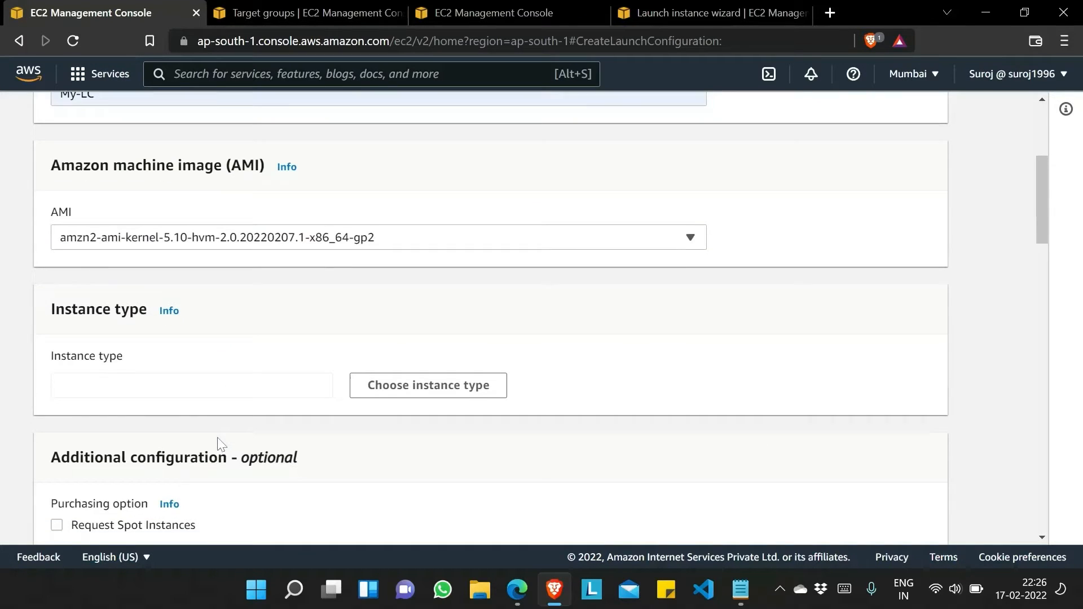
click(421, 382)
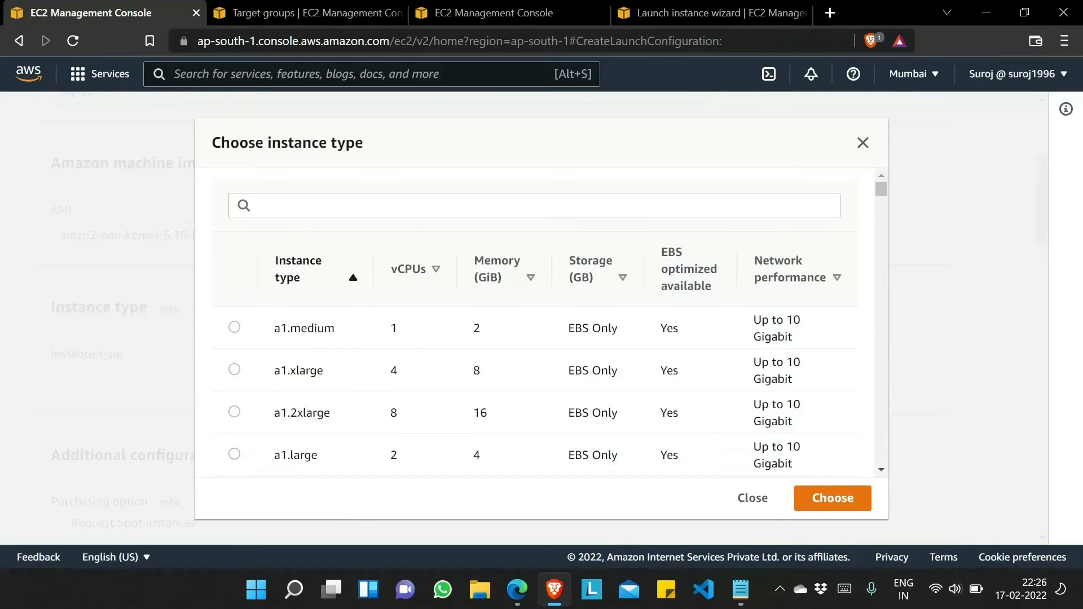
click(534, 206)
text(t2.)
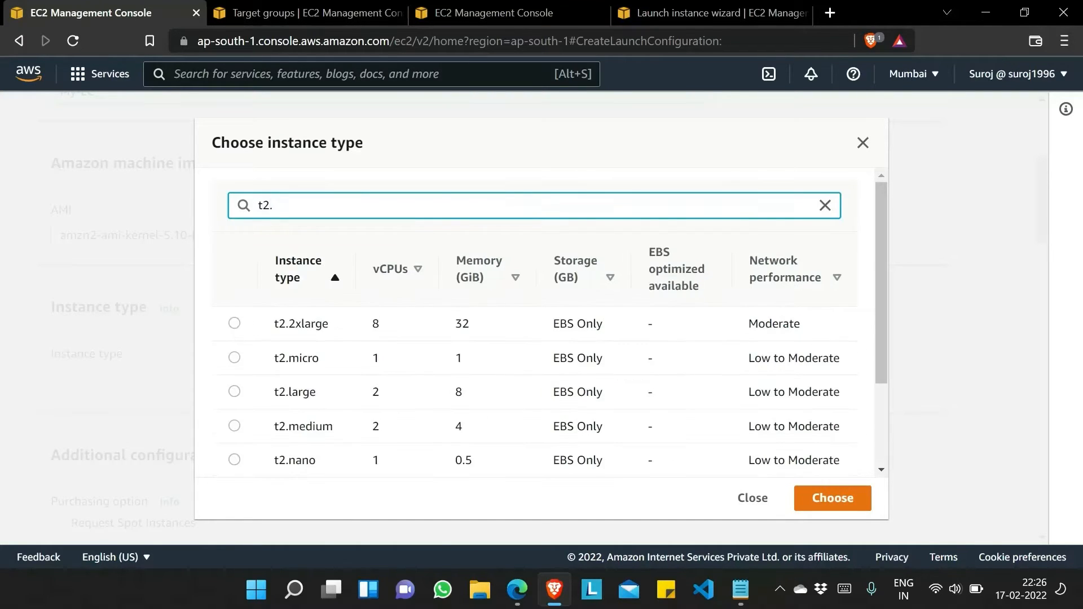
click(234, 358)
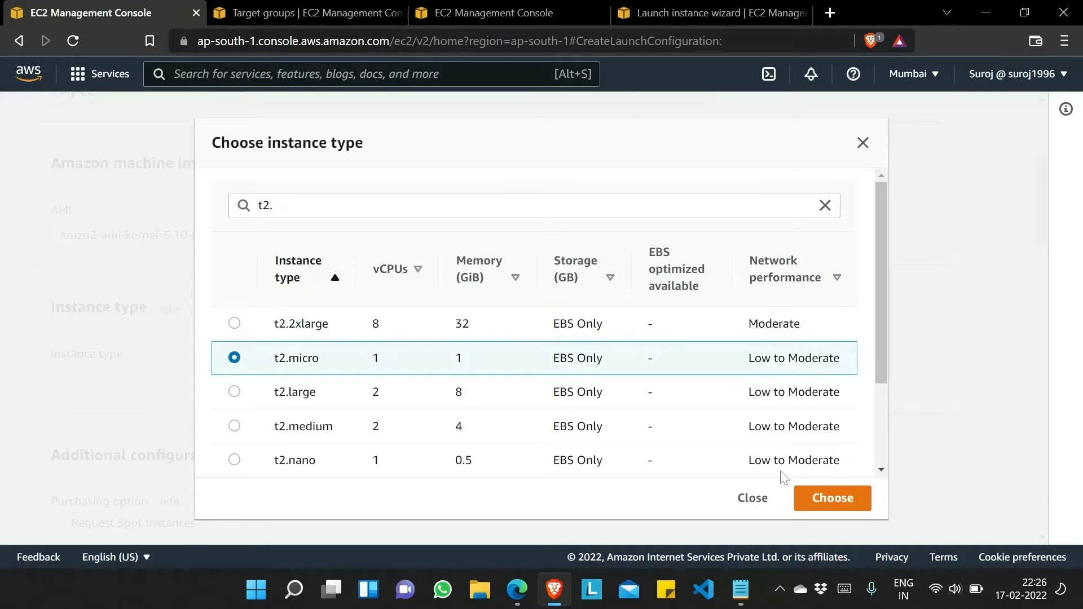
click(820, 498)
Expand the advanced details of the additional configuration and start editing the user data as text.
scroll(430, 387, down, 3)
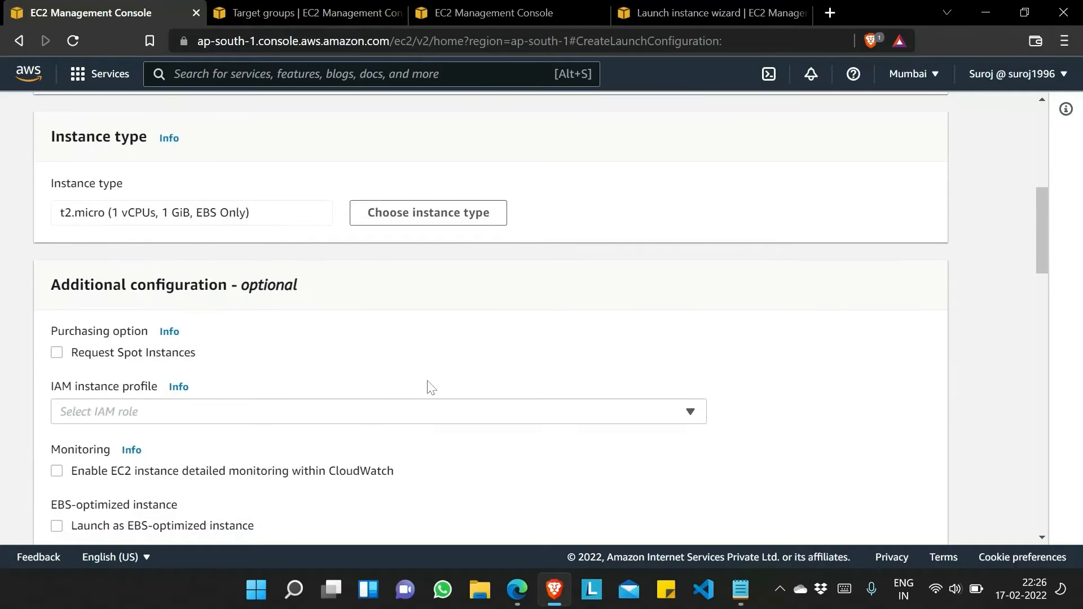
scroll(428, 387, down, 1)
scroll(327, 334, down, 1)
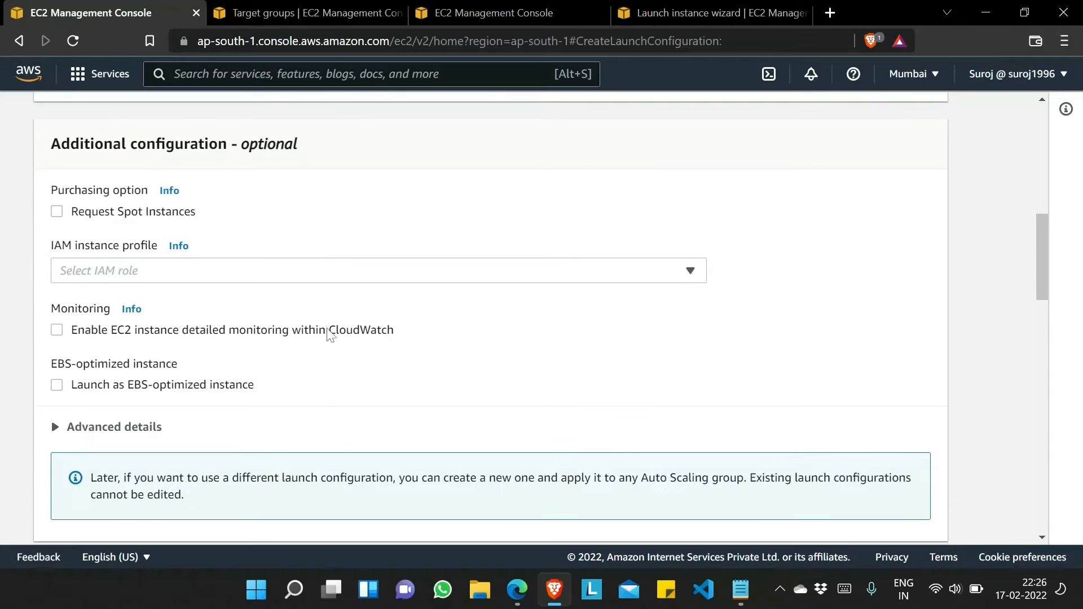
click(88, 427)
scroll(235, 423, down, 1)
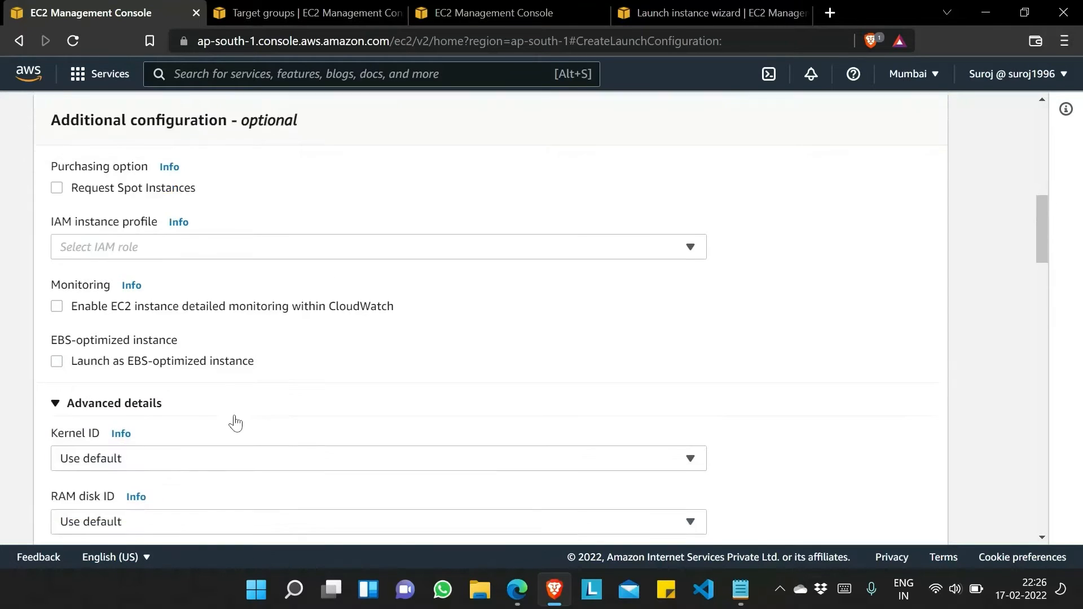
scroll(236, 423, down, 8)
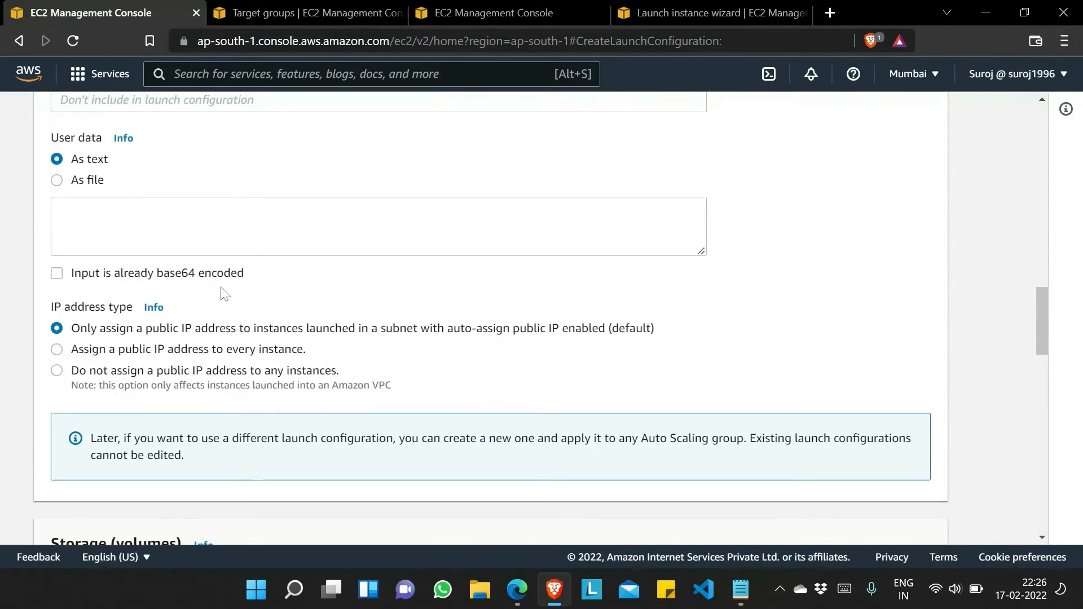
click(361, 227)
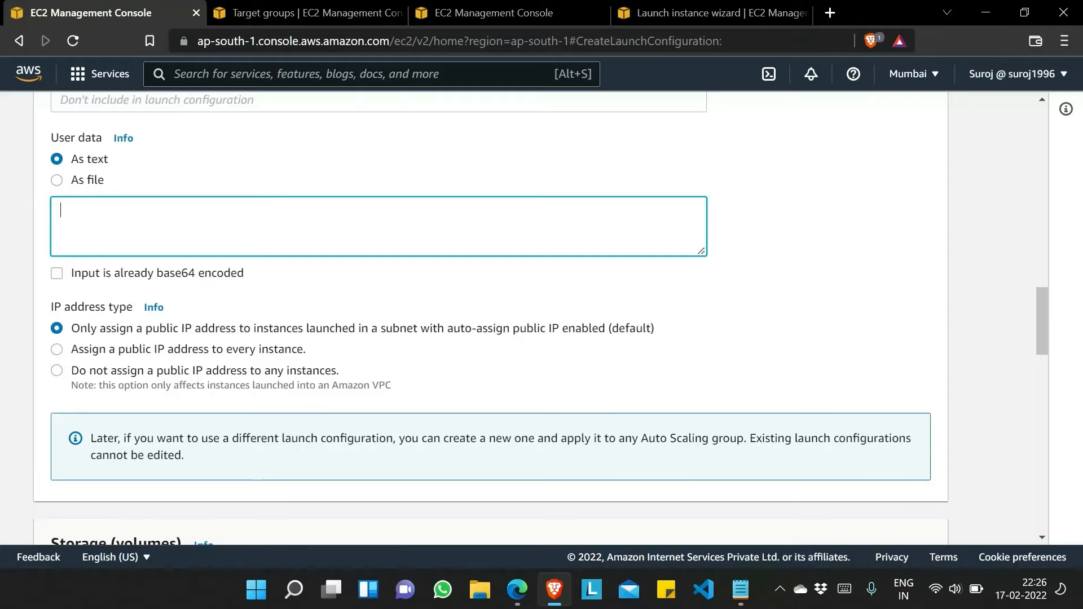
Switch to Notepad, copy the whole bash script that installs and starts httpd, and paste it into the launch configuration's user data.
click(743, 597)
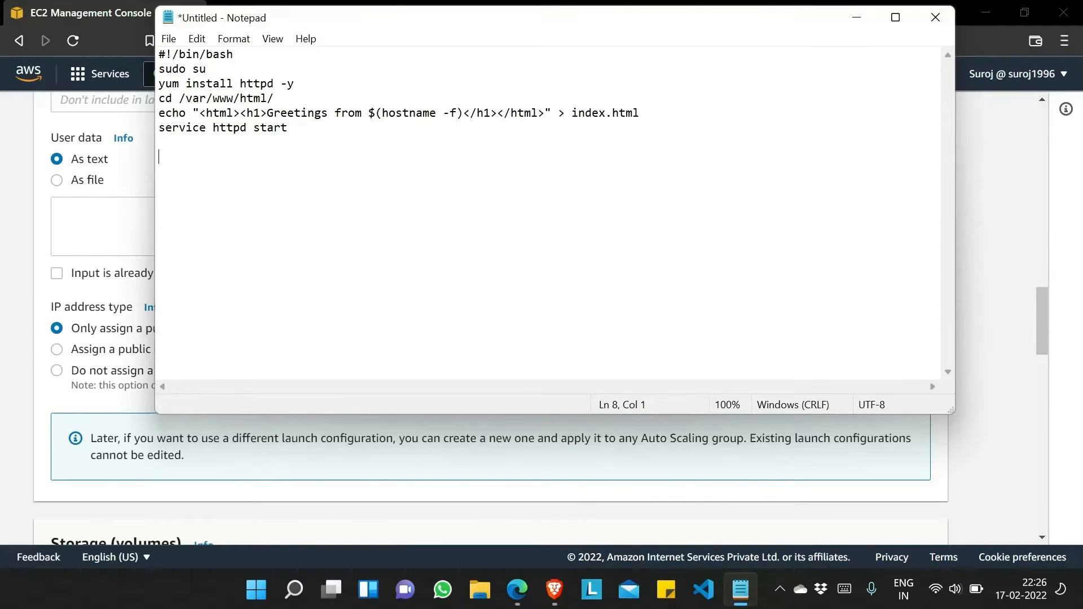
drag(295, 84, 193, 69)
click(207, 69)
key(shift+Up)
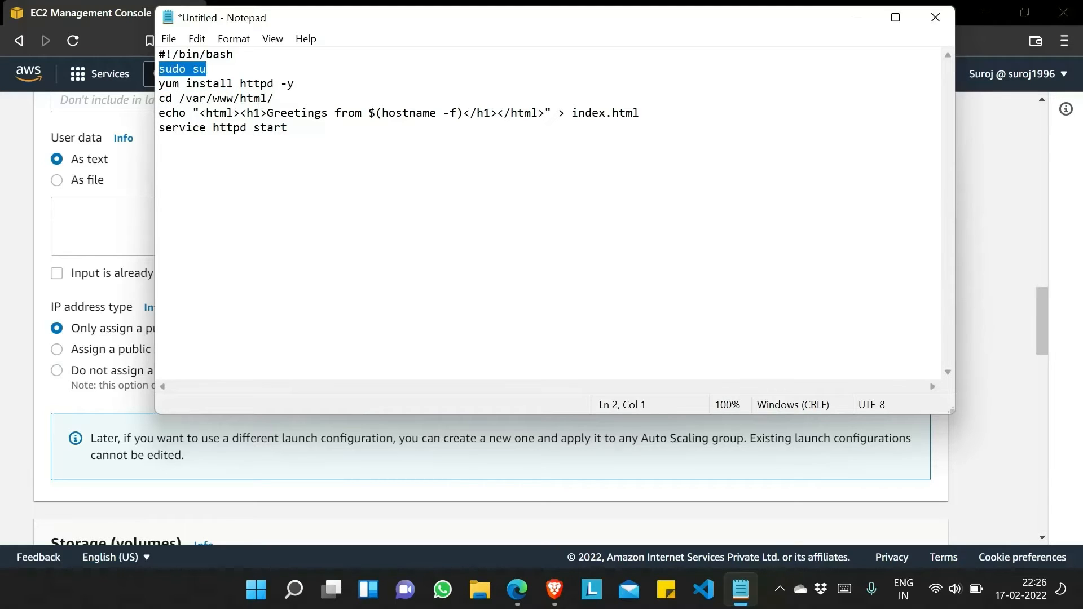
click(207, 69)
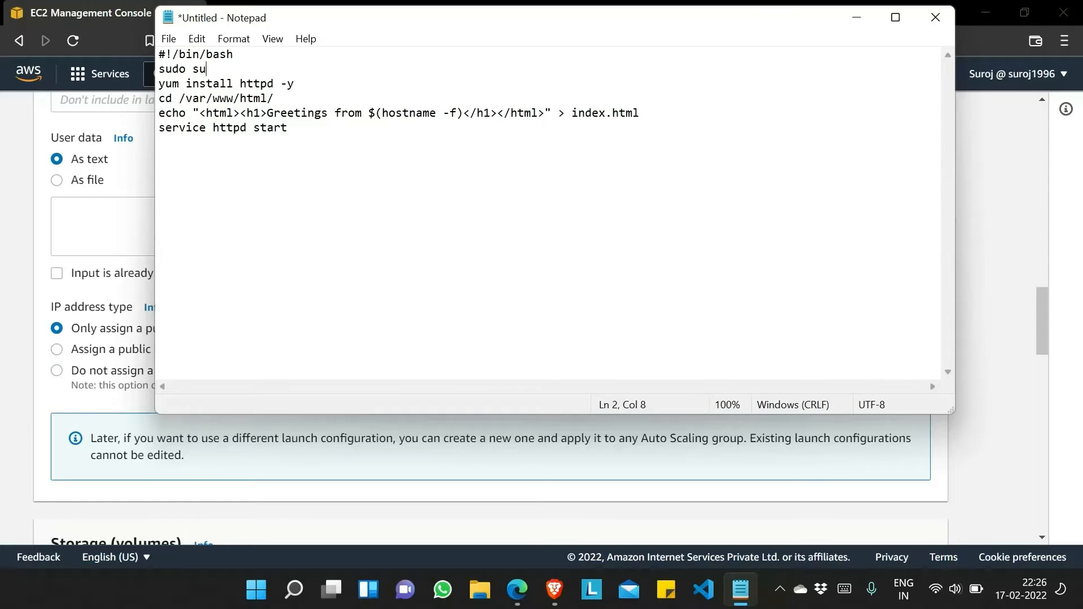
drag(267, 114, 150, 58)
click(462, 141)
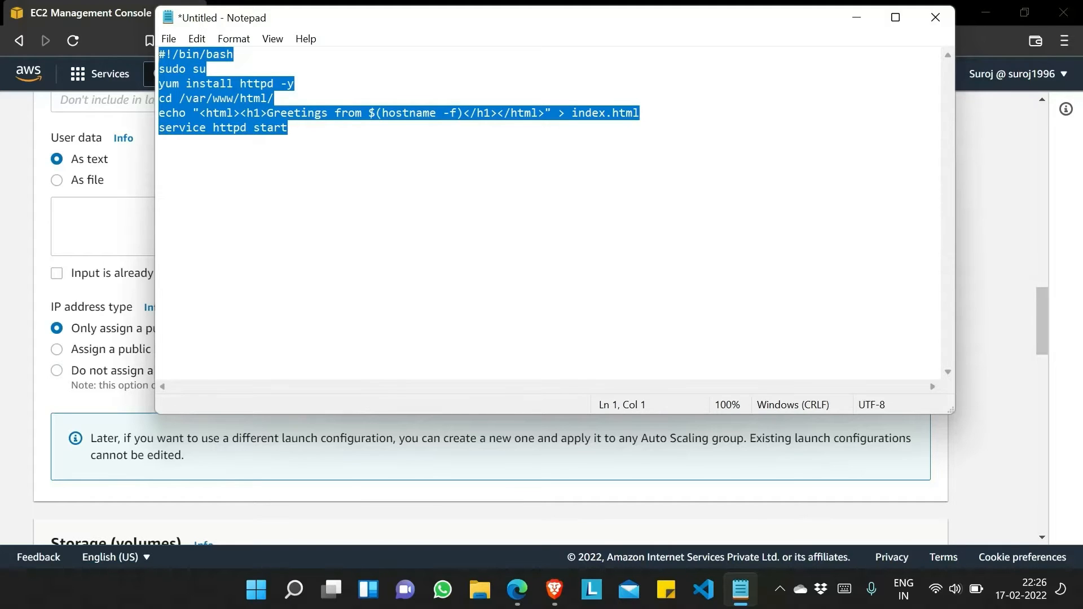
key(alt+Tab)
text(#!/bin/bash yum update -y yum install httpd -y cd /var/www/html/ echo "<html><h1>Greetings from $(hostname -f)</h1></html>" > index.html service httpd start)
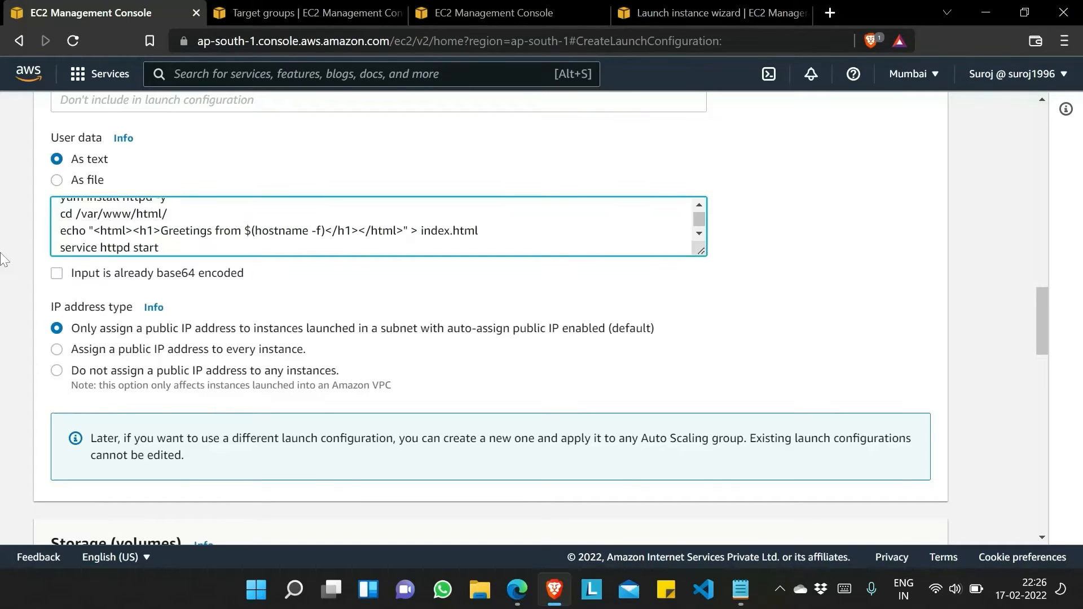
Name the new security group ec2-sg and set its description to "This is ec2 sg".
scroll(2, 260, down, 5)
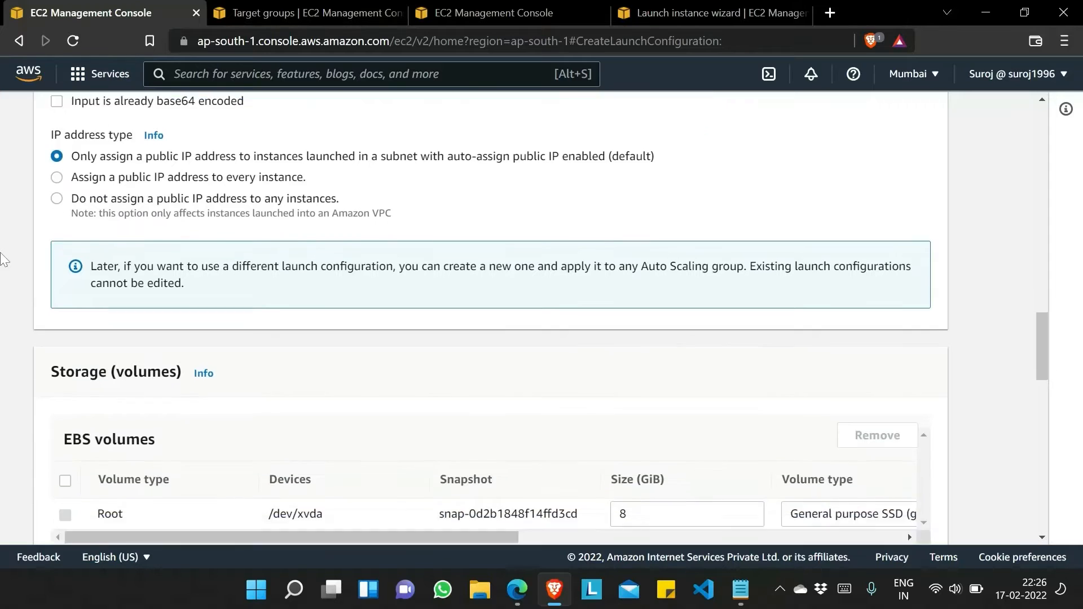
scroll(2, 260, down, 2)
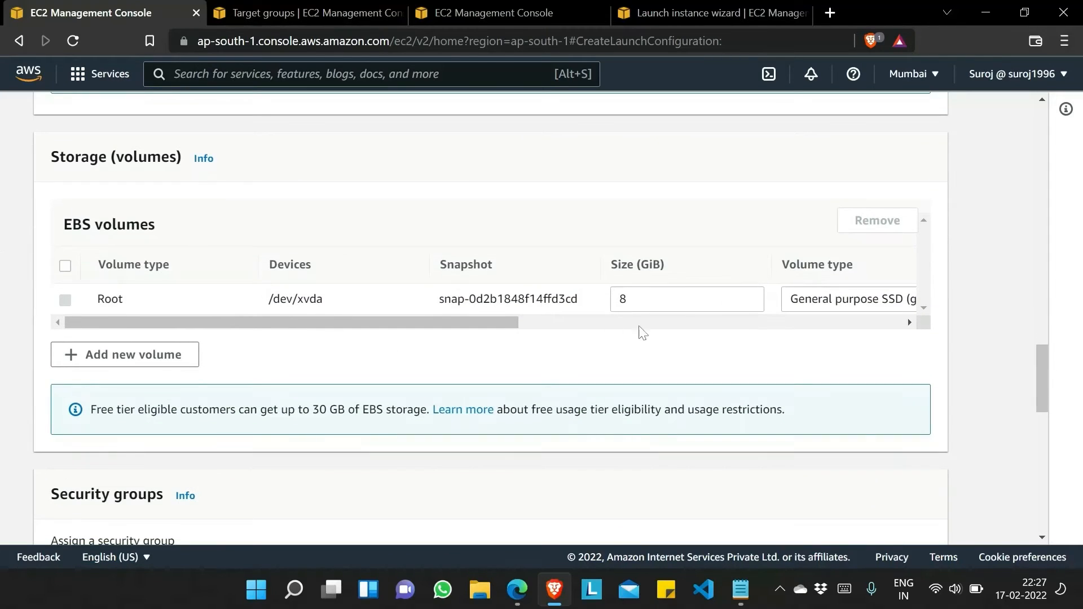
scroll(522, 347, down, 4)
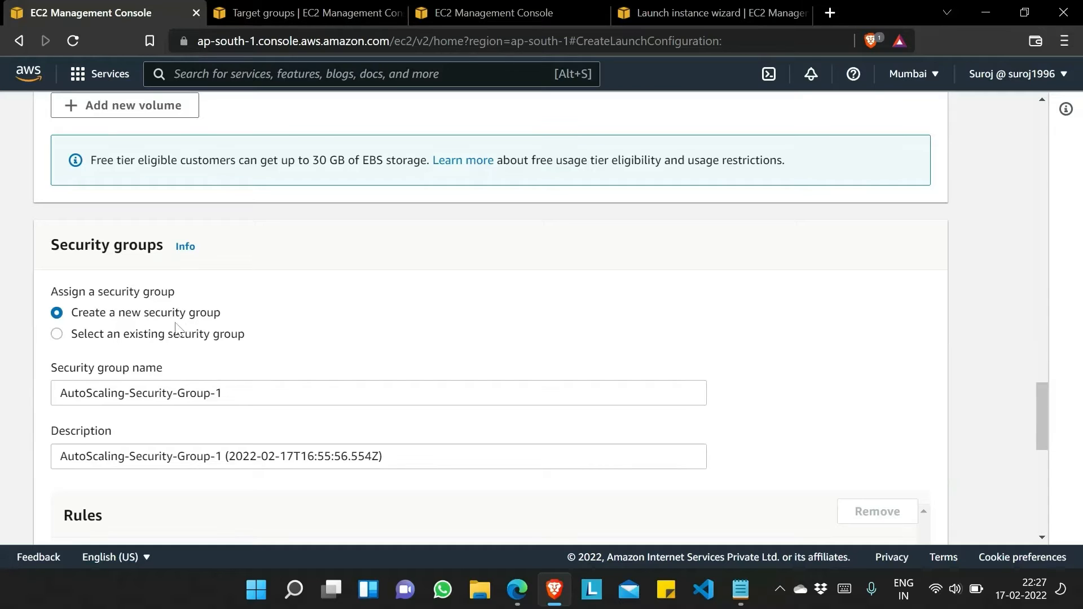
drag(254, 394, 2, 422)
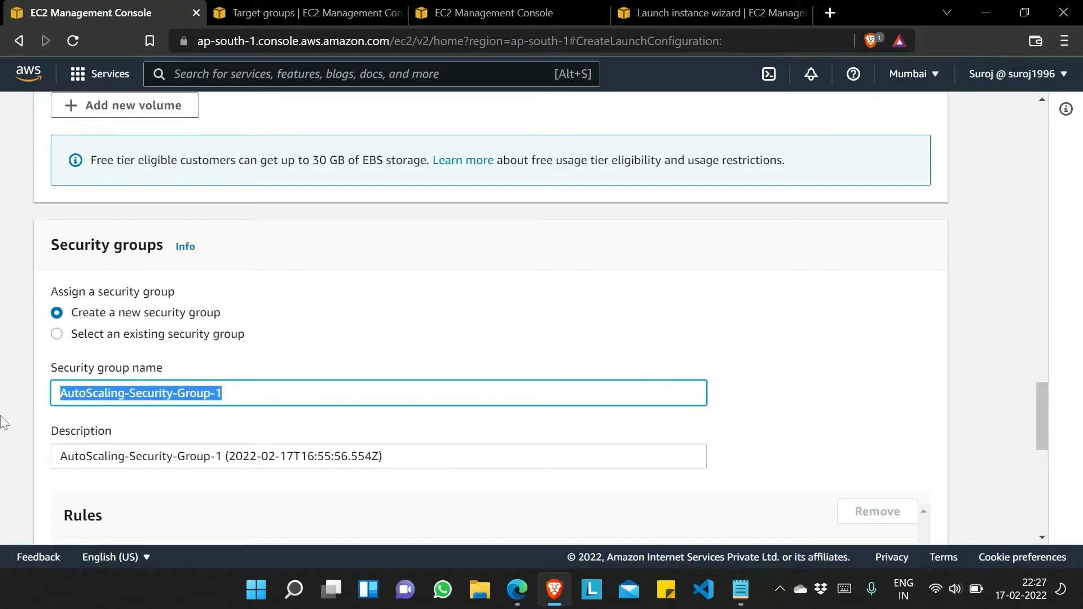
text(ec2-sg)
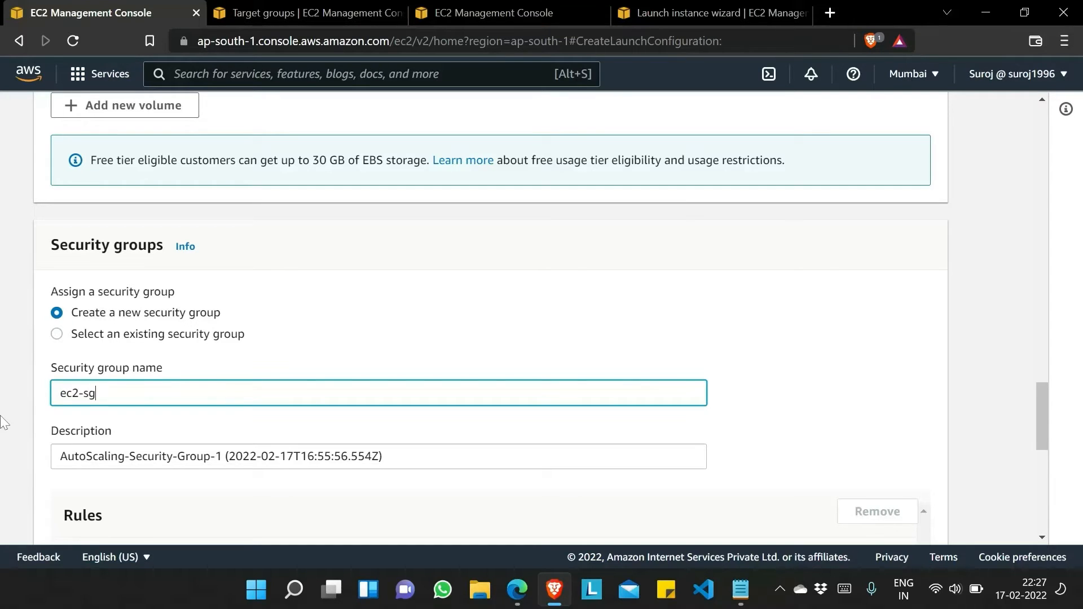
click(383, 456)
drag(383, 456, 15, 455)
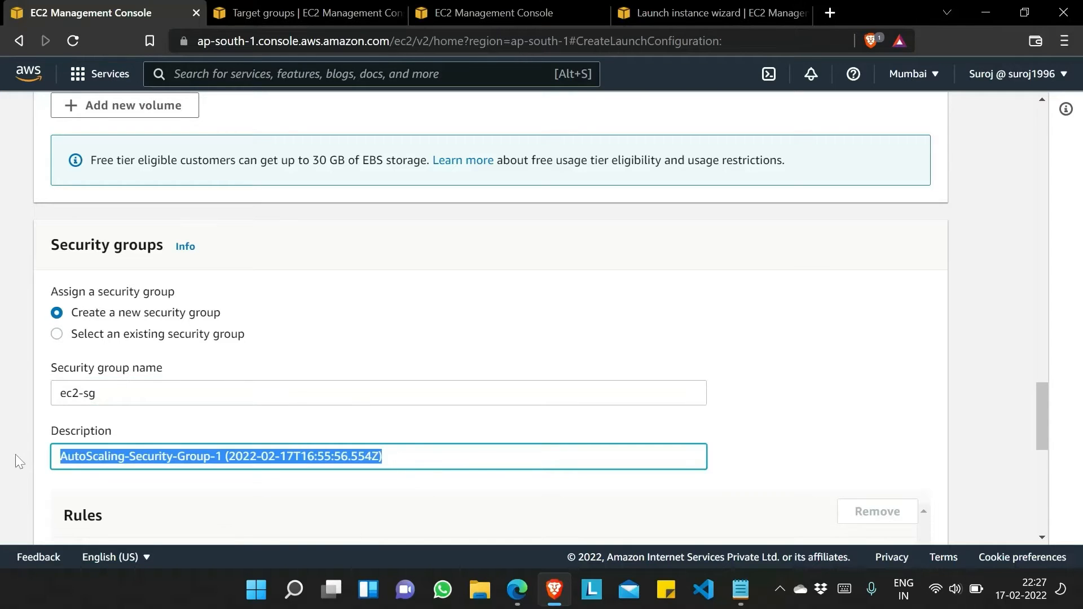
text(This is ec2)
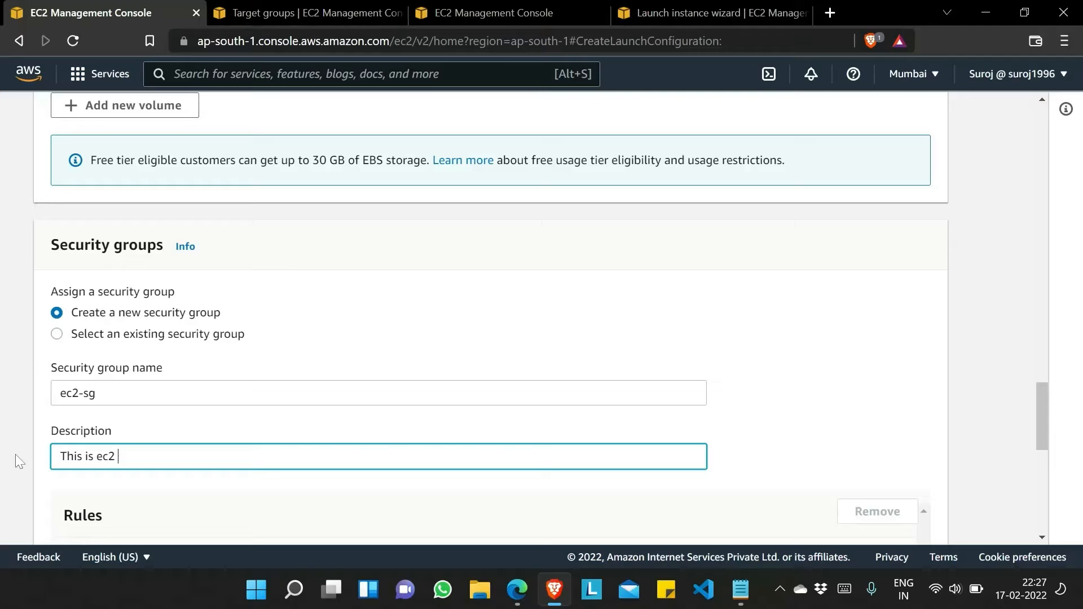
text( sg)
Add a second rule of type HTTP to the ec2-sg security group.
scroll(16, 454, down, 2)
scroll(15, 455, down, 2)
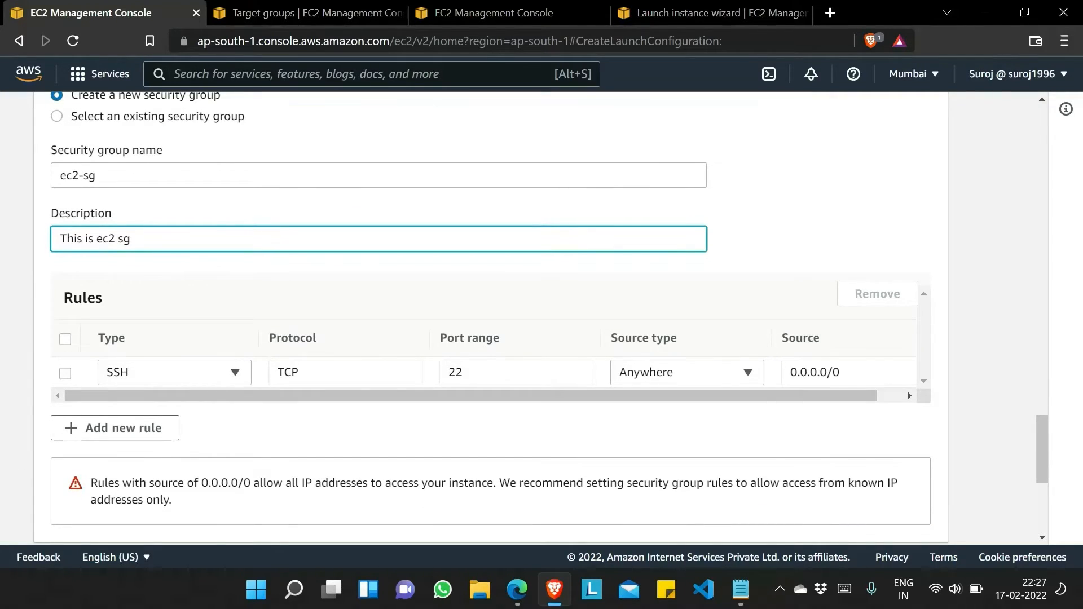
click(126, 435)
click(215, 410)
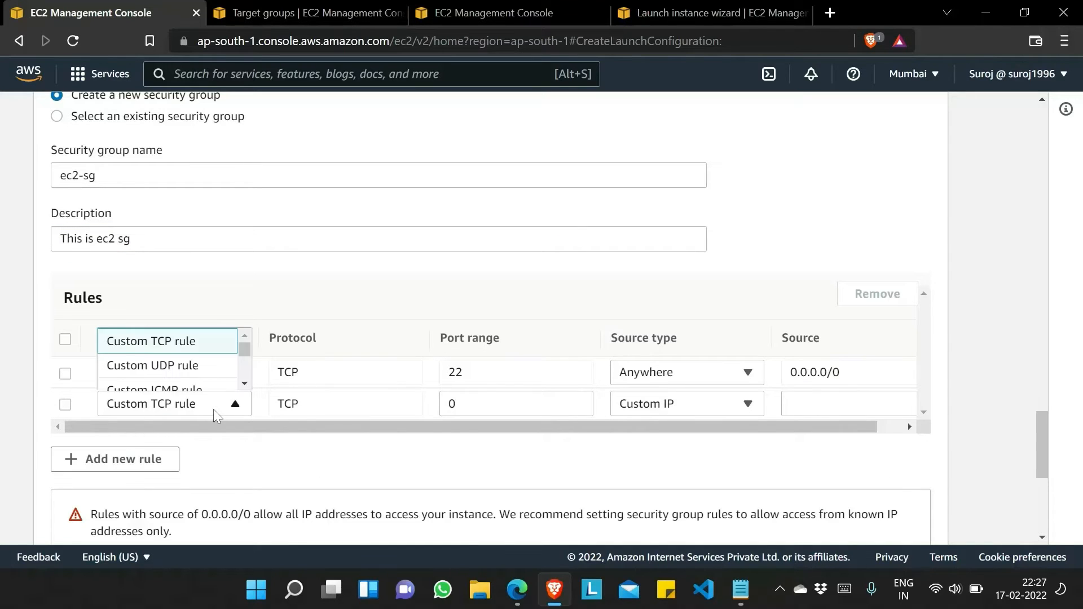
key(h)
click(164, 341)
Proceed without a key pair, acknowledge the access notice, then create the launch configuration and refresh its list.
scroll(164, 342, down, 5)
click(666, 416)
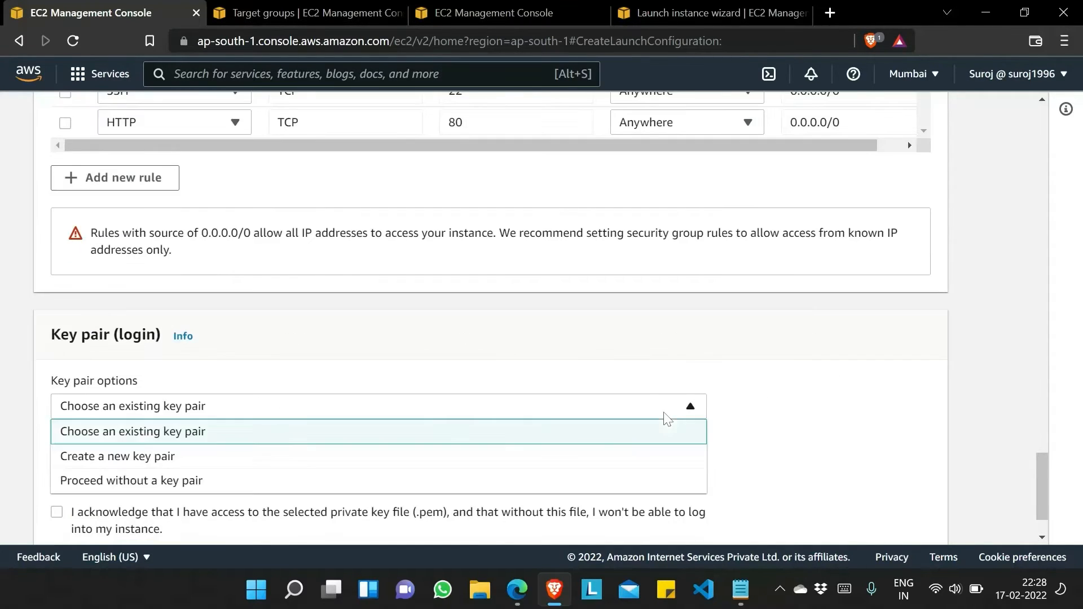
click(246, 481)
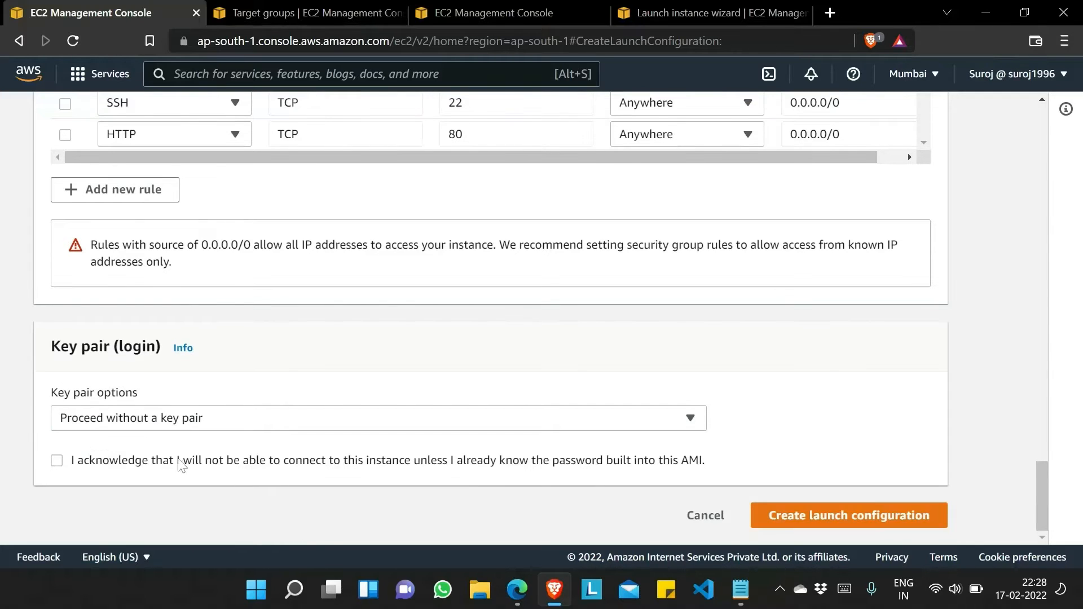
click(127, 463)
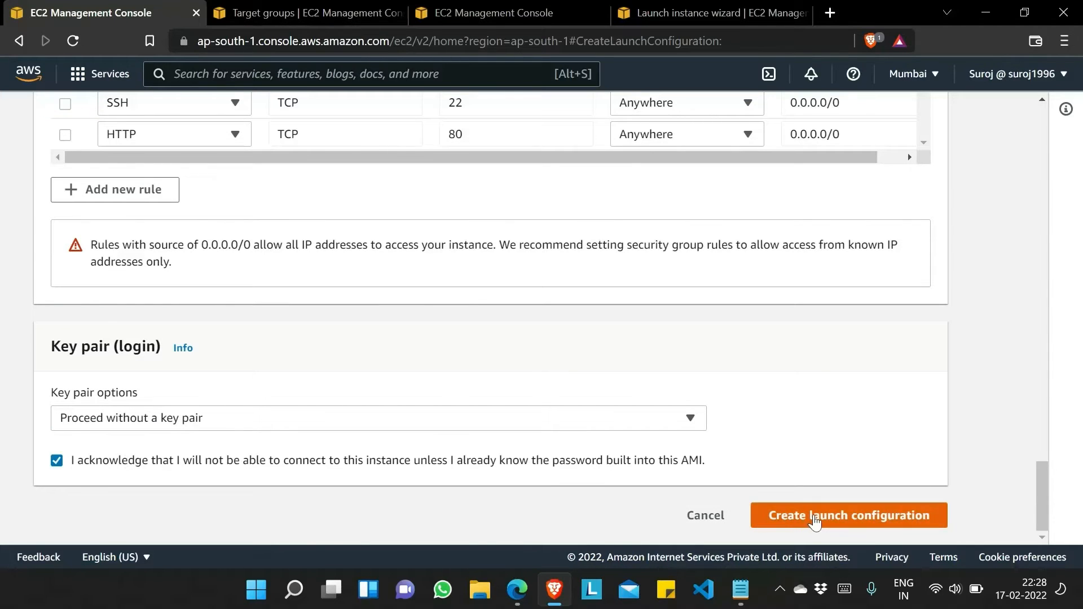
click(815, 521)
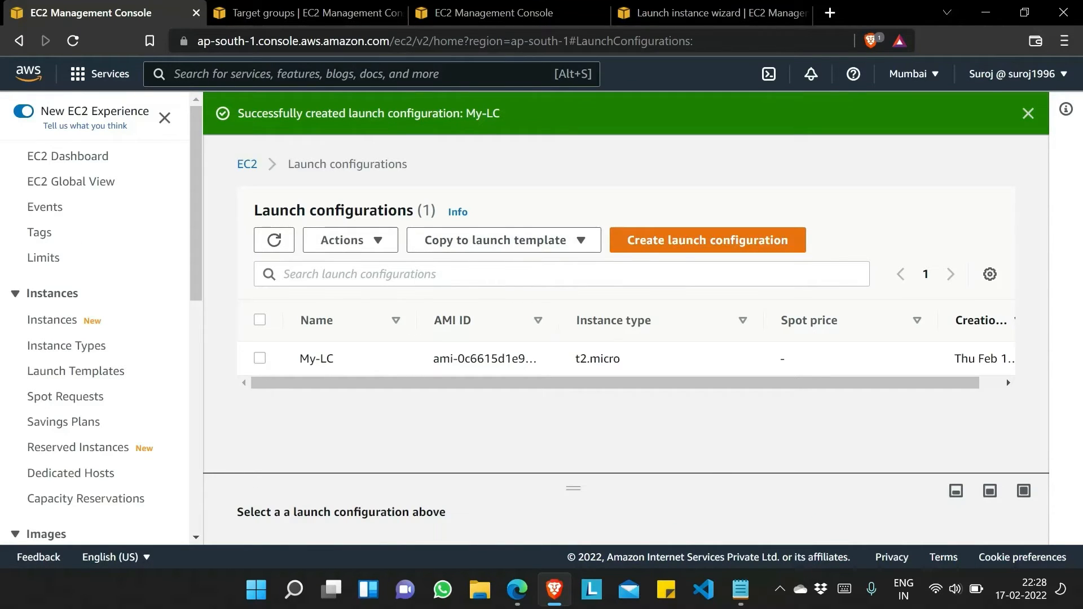
click(271, 239)
Go to Auto Scaling Groups and start creating a new Auto Scaling group.
scroll(68, 440, down, 10)
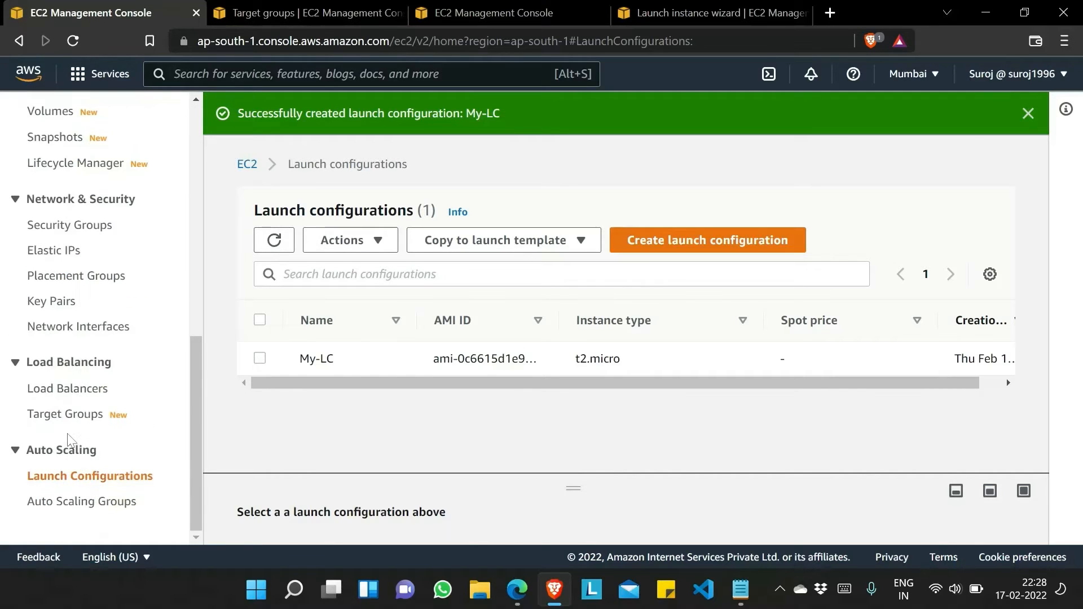
click(84, 509)
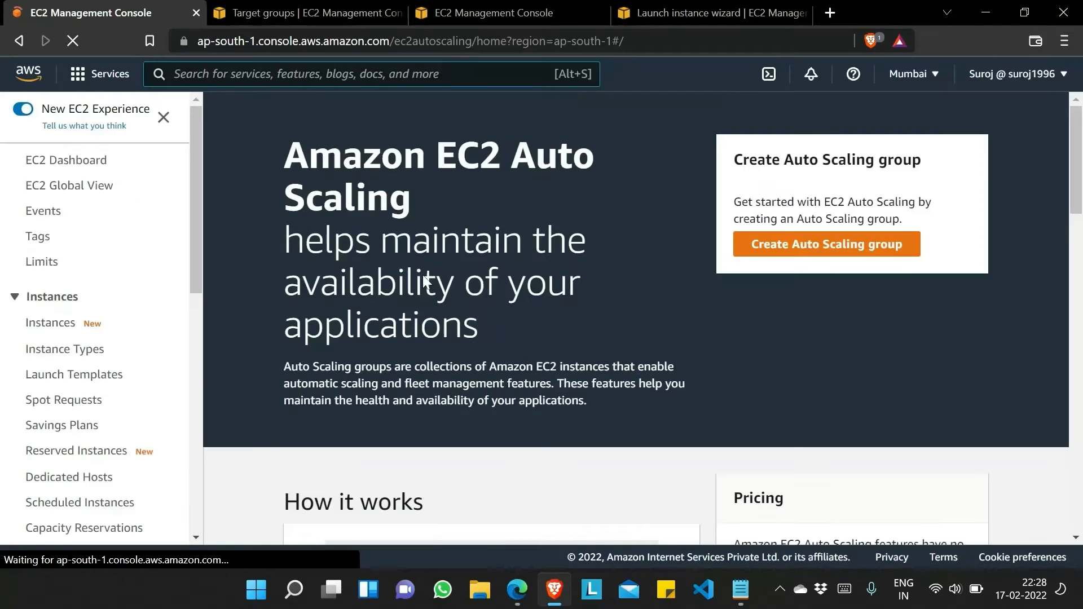
click(808, 245)
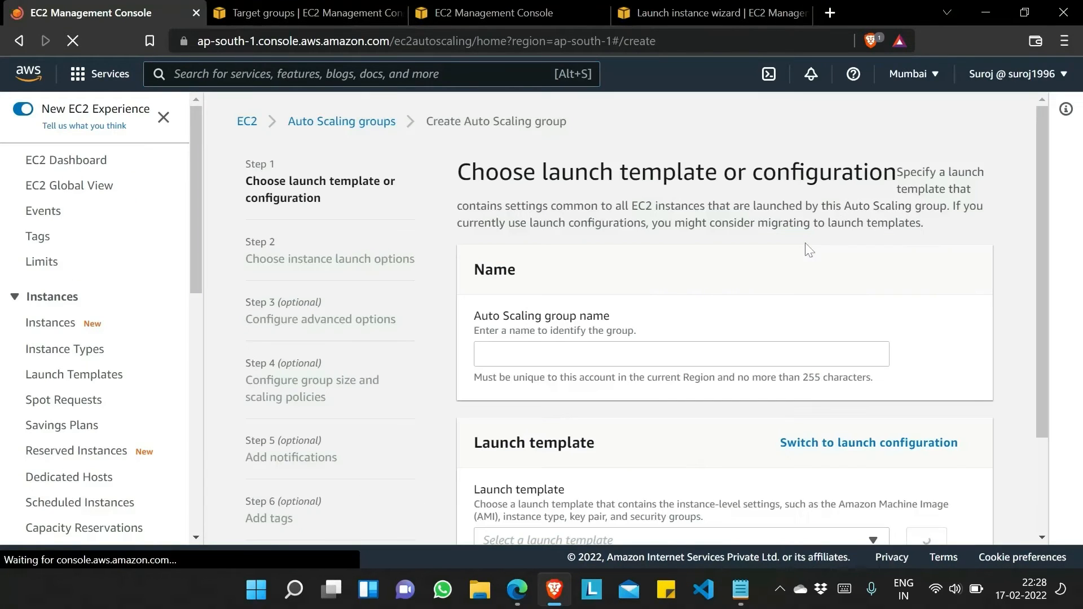
Name the Auto Scaling group My-ASG, switch it to a launch configuration using My-LC, and continue to the instance launch options.
text(M)
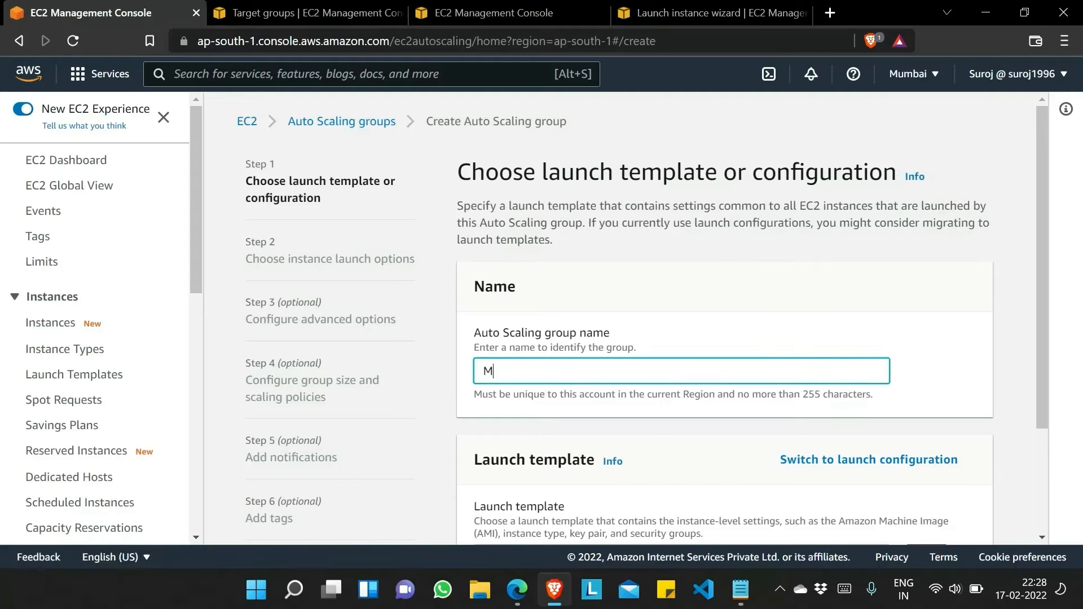
text(y-ASG)
scroll(601, 354, down, 2)
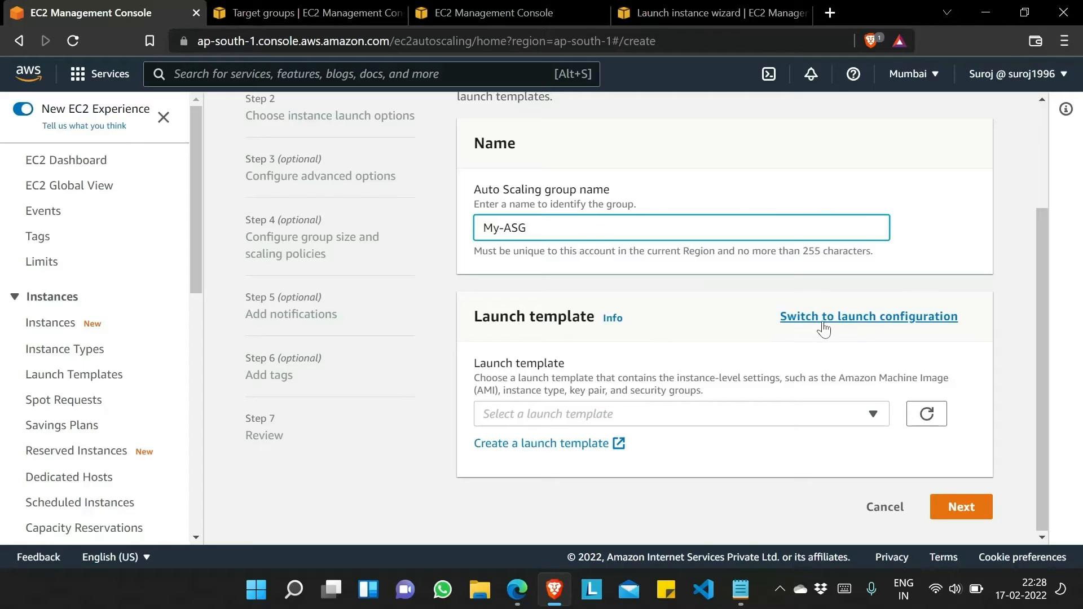
click(862, 321)
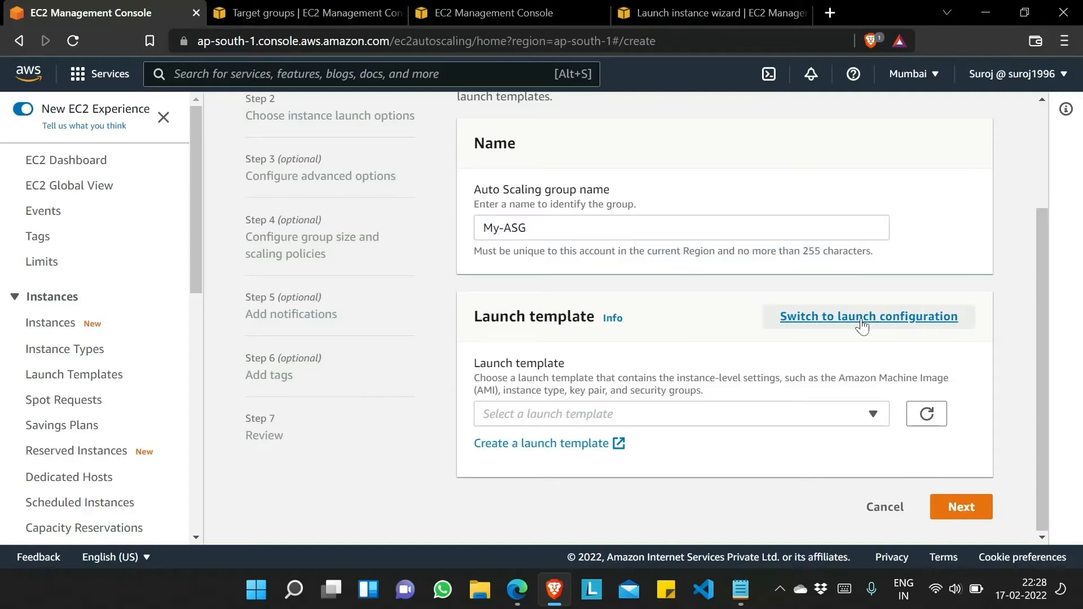
click(852, 422)
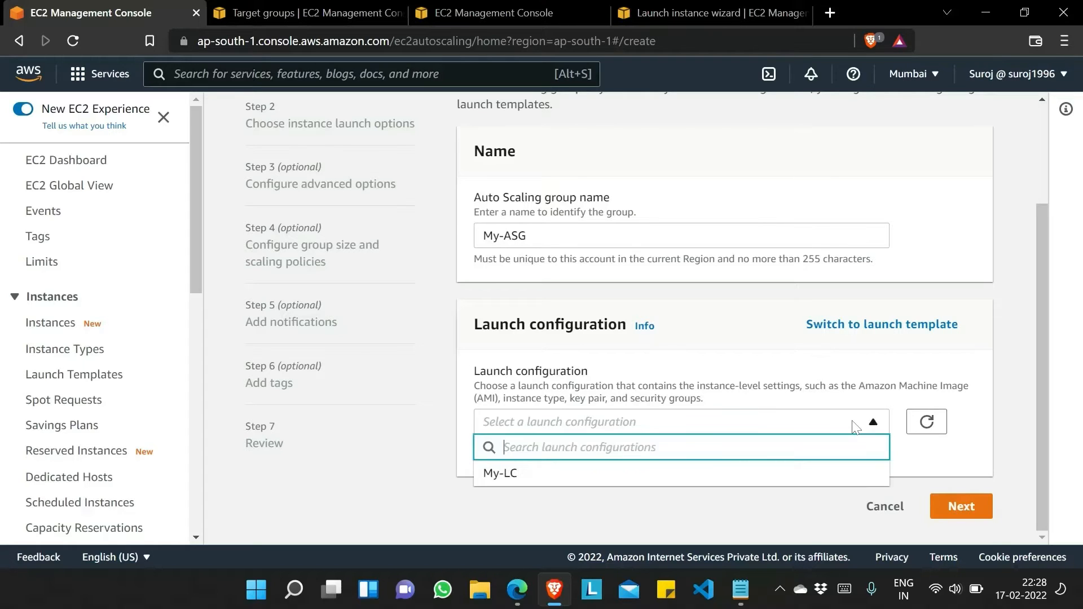
click(657, 481)
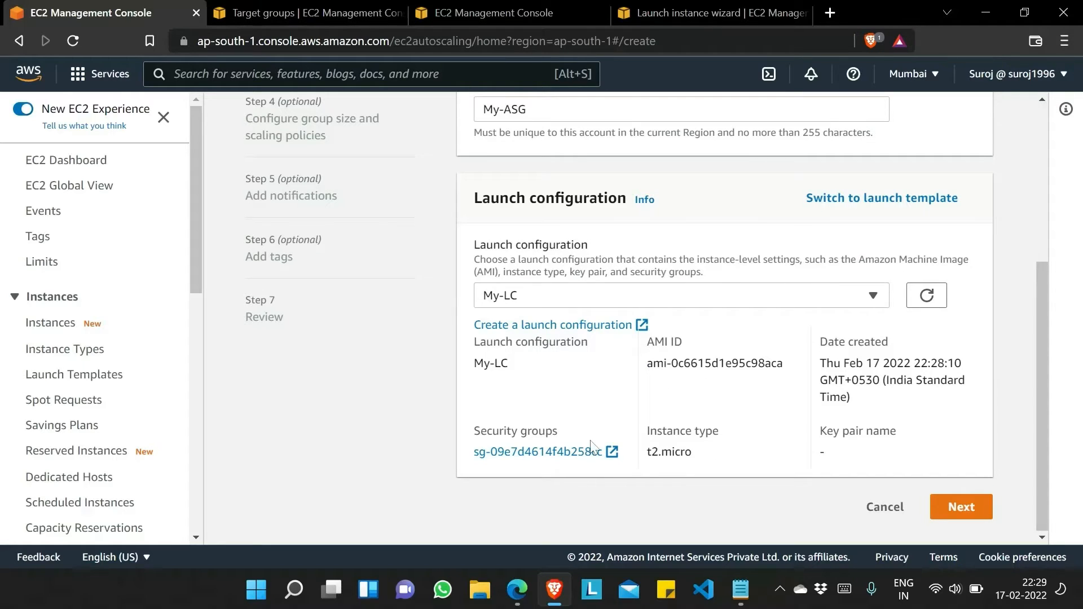
click(961, 508)
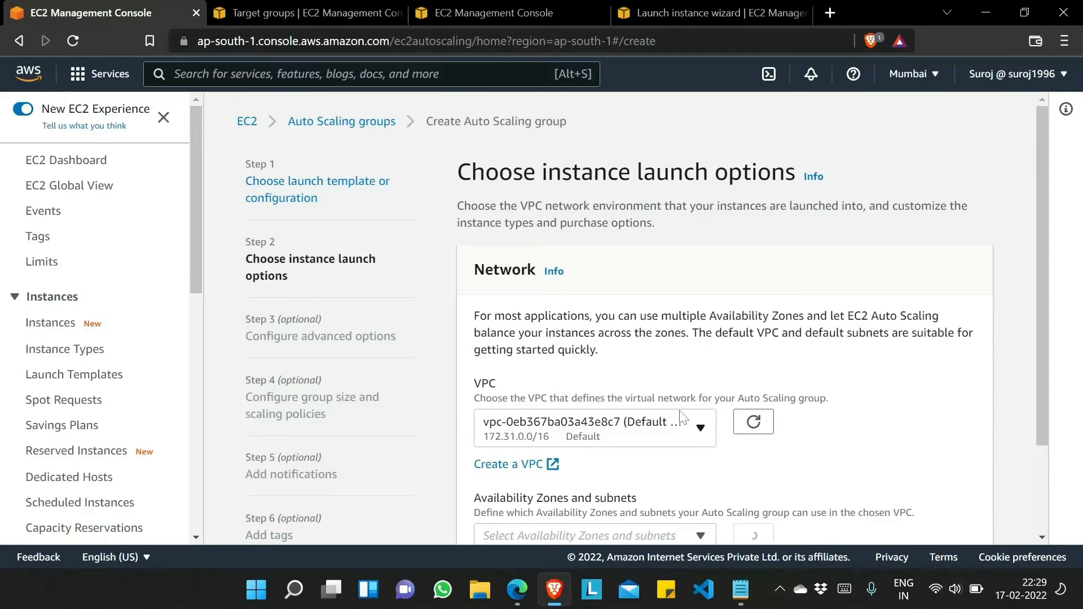
Keep the default VPC, add the ap-south-1a, ap-south-1b and ap-south-1c subnets, and continue to the advanced options.
click(680, 412)
click(680, 412)
scroll(827, 367, down, 3)
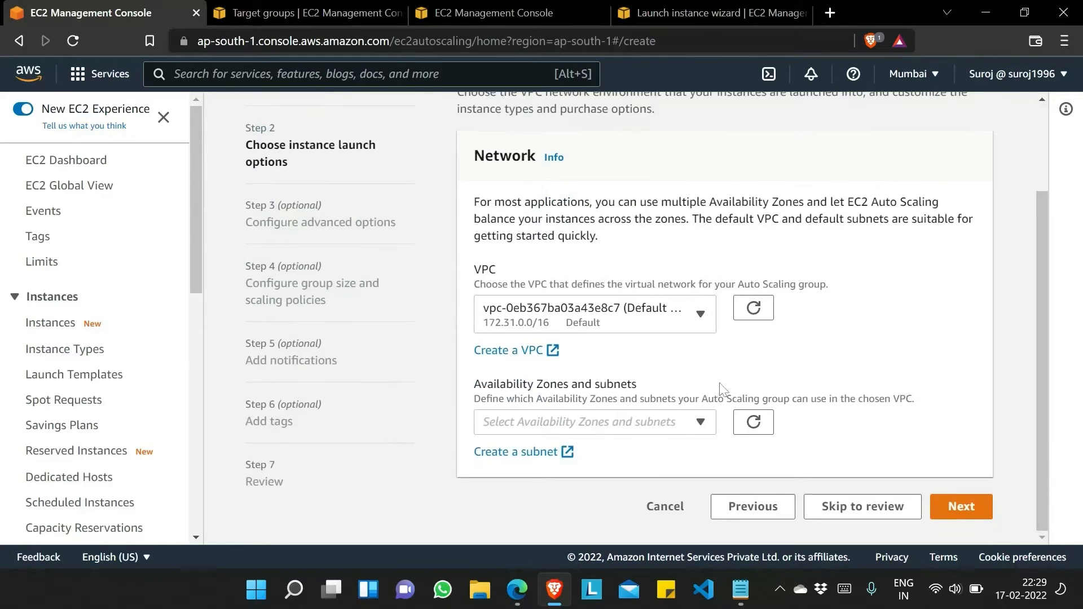
click(698, 423)
click(535, 279)
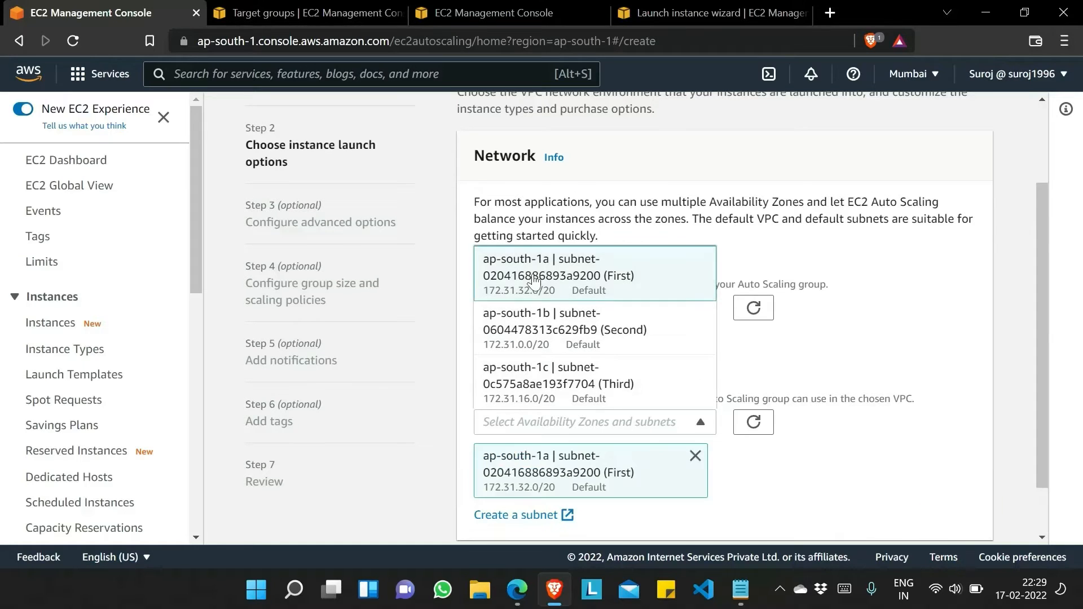
click(564, 339)
click(573, 394)
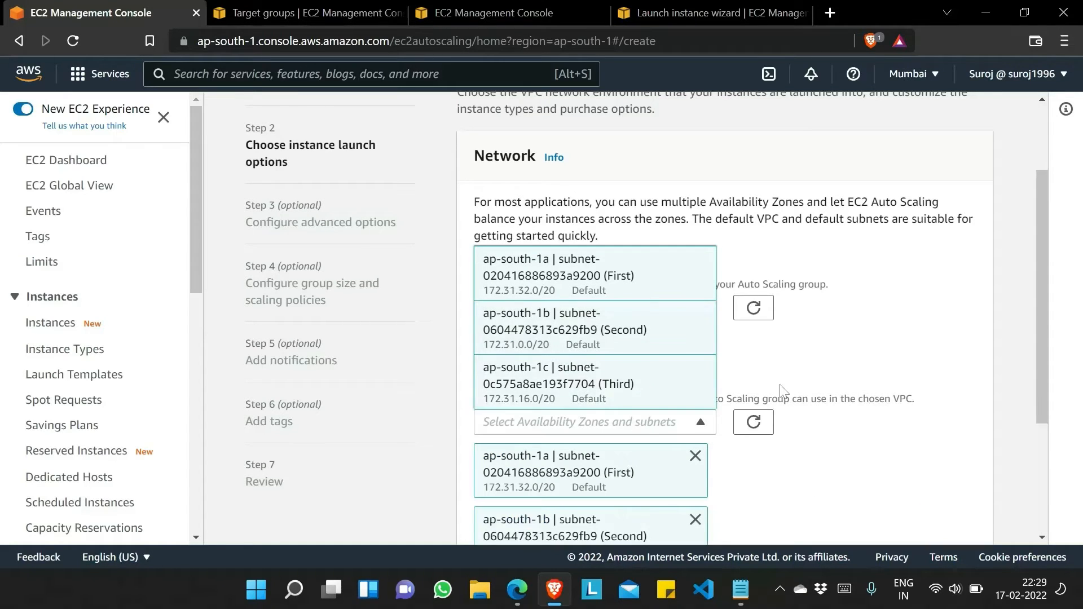
scroll(784, 392, down, 3)
click(963, 510)
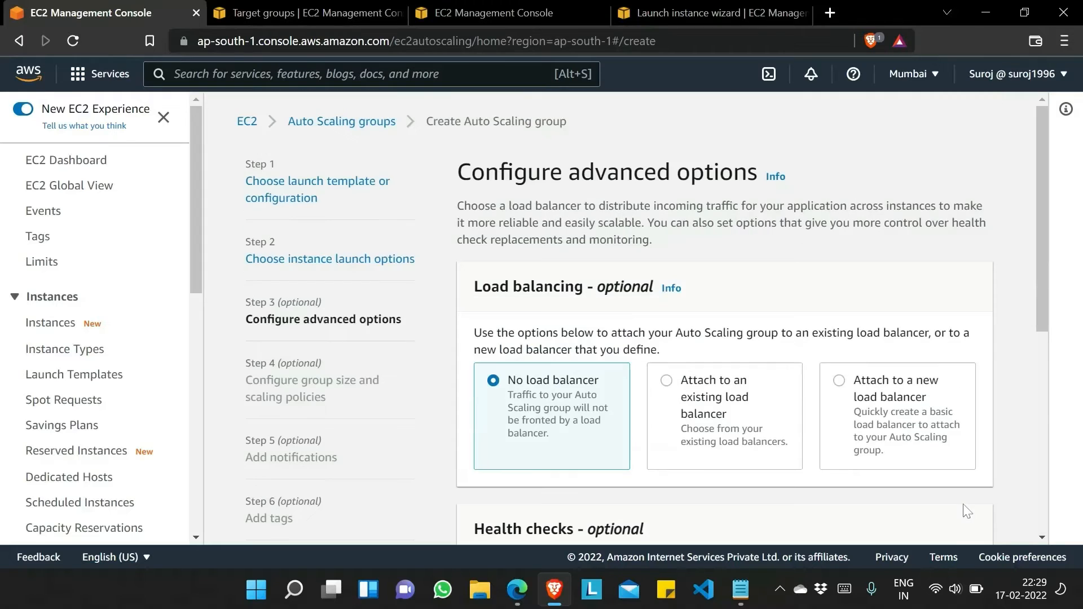
Attach the Auto Scaling group to an existing load balancer through the target group my-tg | HTTP.
scroll(657, 453, down, 2)
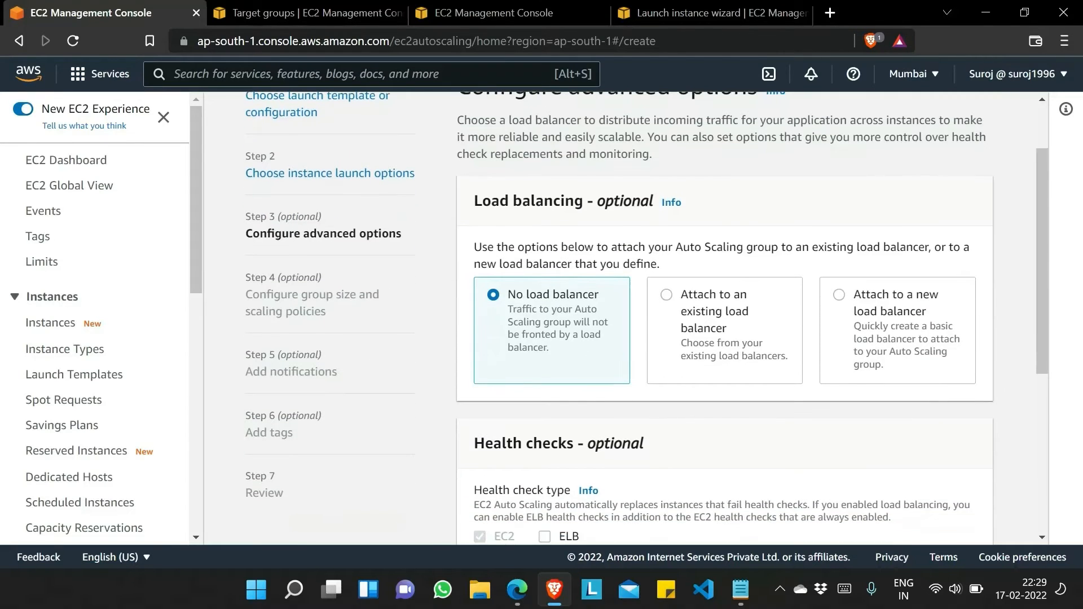
click(668, 297)
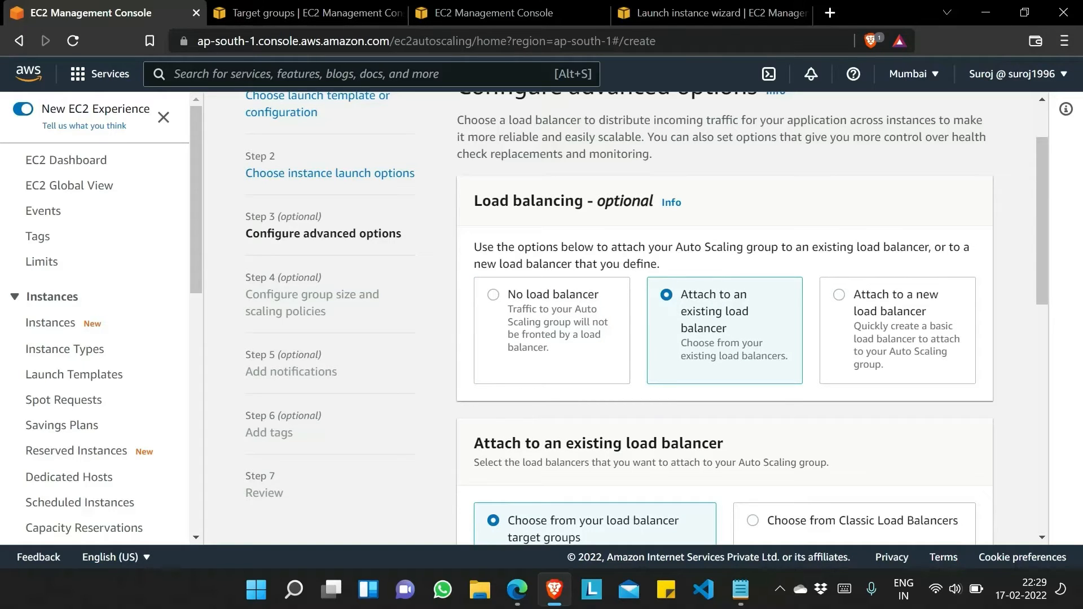
scroll(717, 313, down, 5)
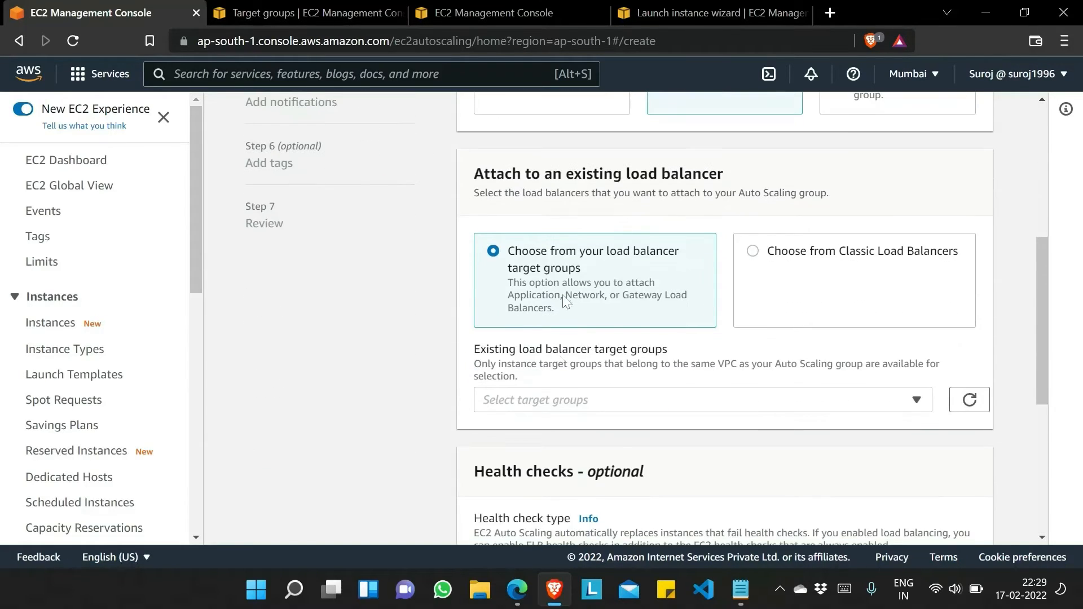
click(739, 402)
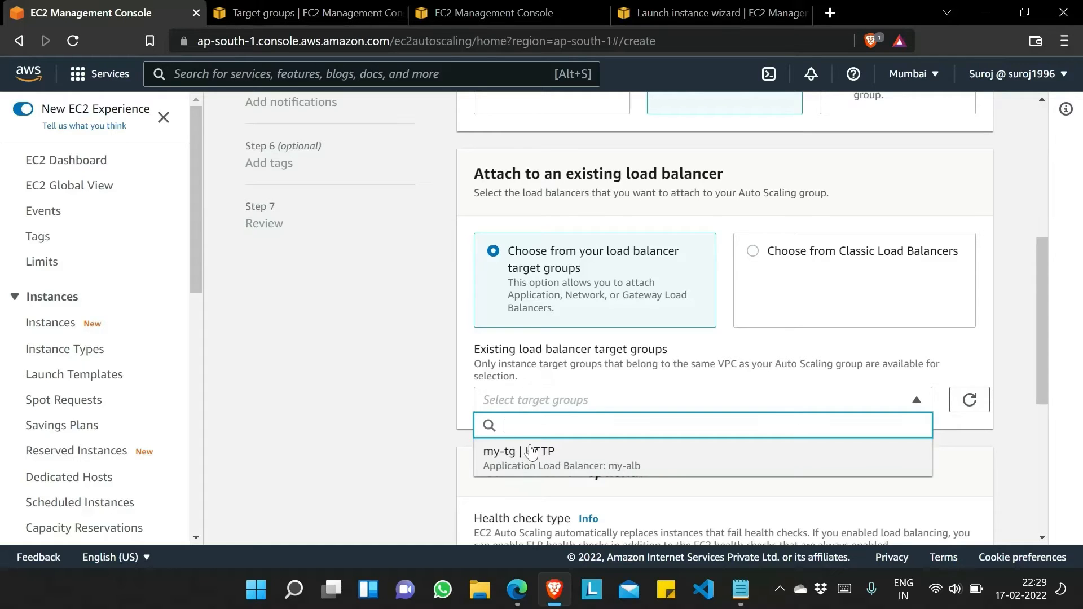
click(590, 461)
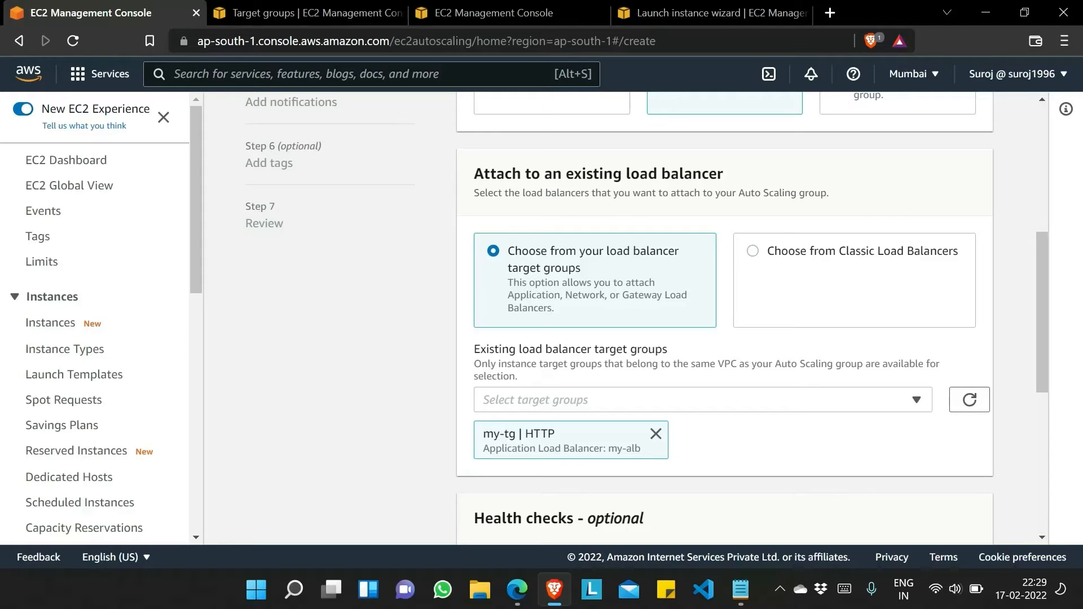
Enable ELB health checks with a grace period of 120 seconds and continue to the group size settings.
scroll(753, 442, down, 5)
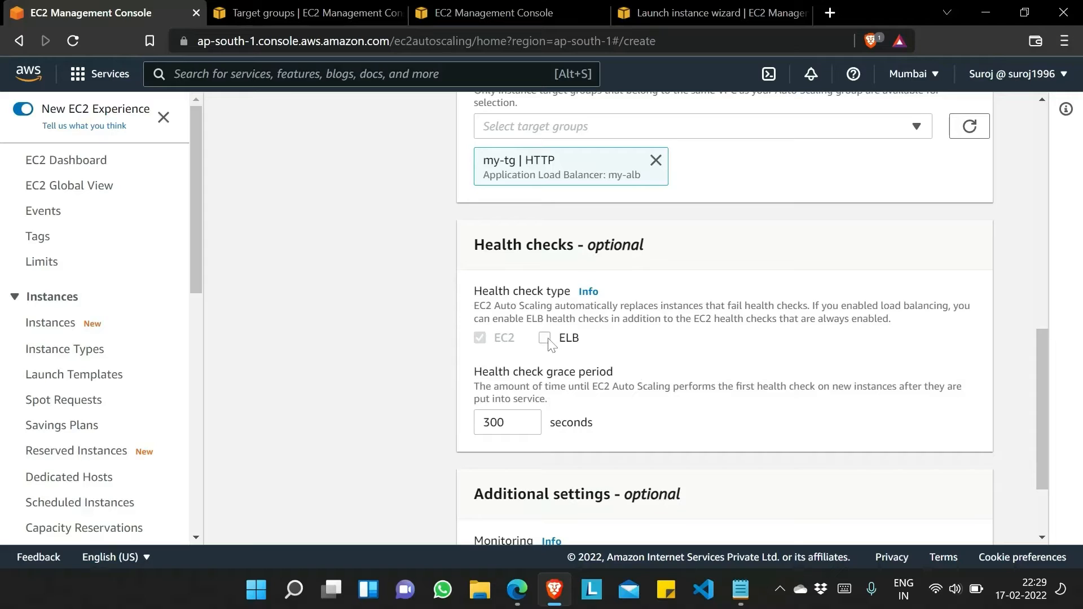
click(545, 338)
click(494, 423)
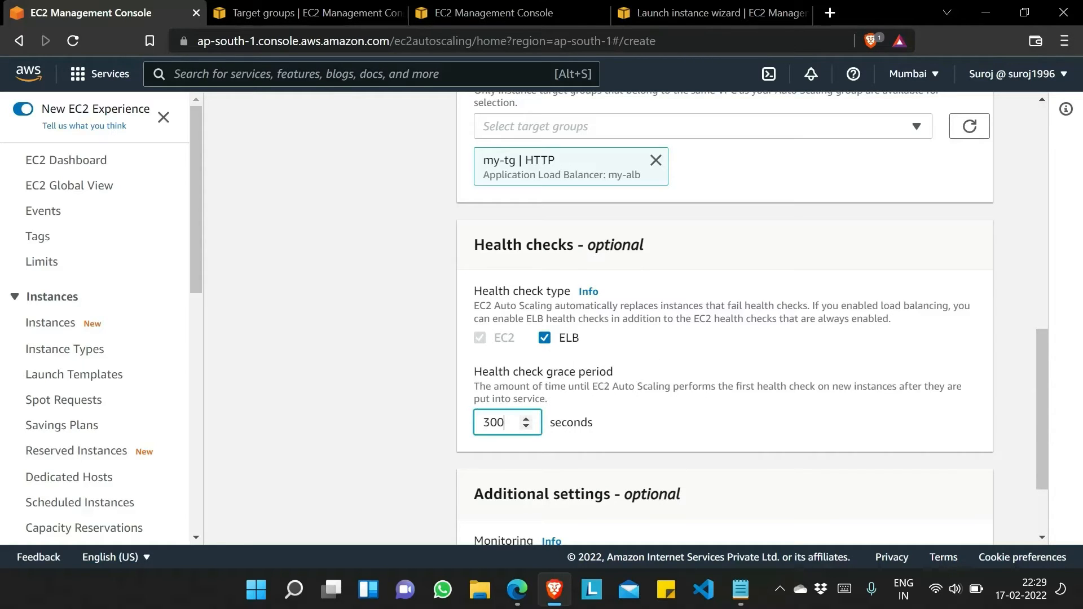
key(ctrl+a)
text(120)
click(693, 448)
scroll(692, 447, down, 2)
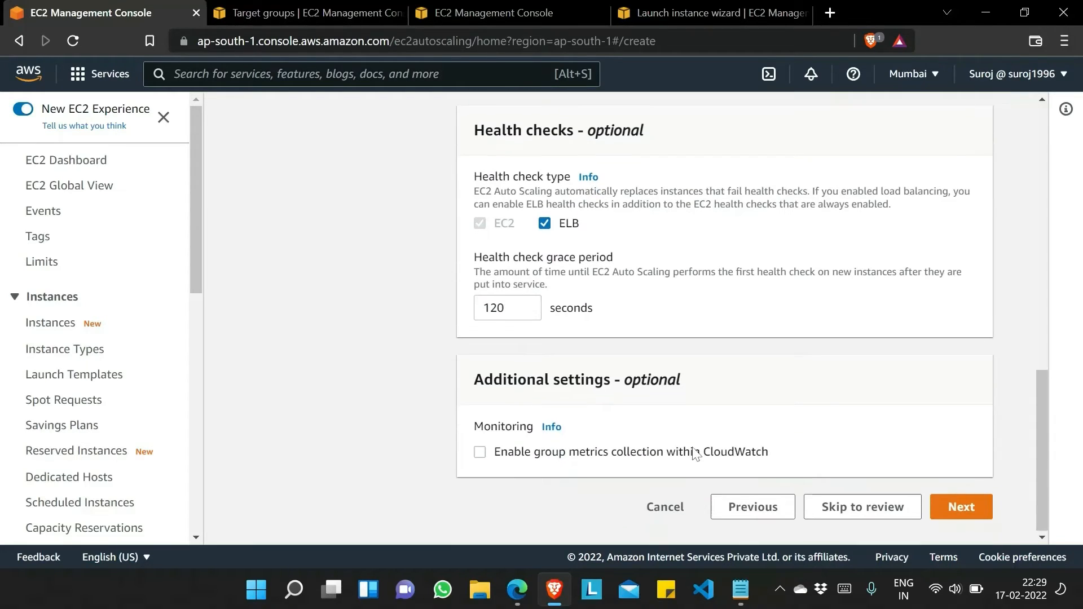
click(978, 511)
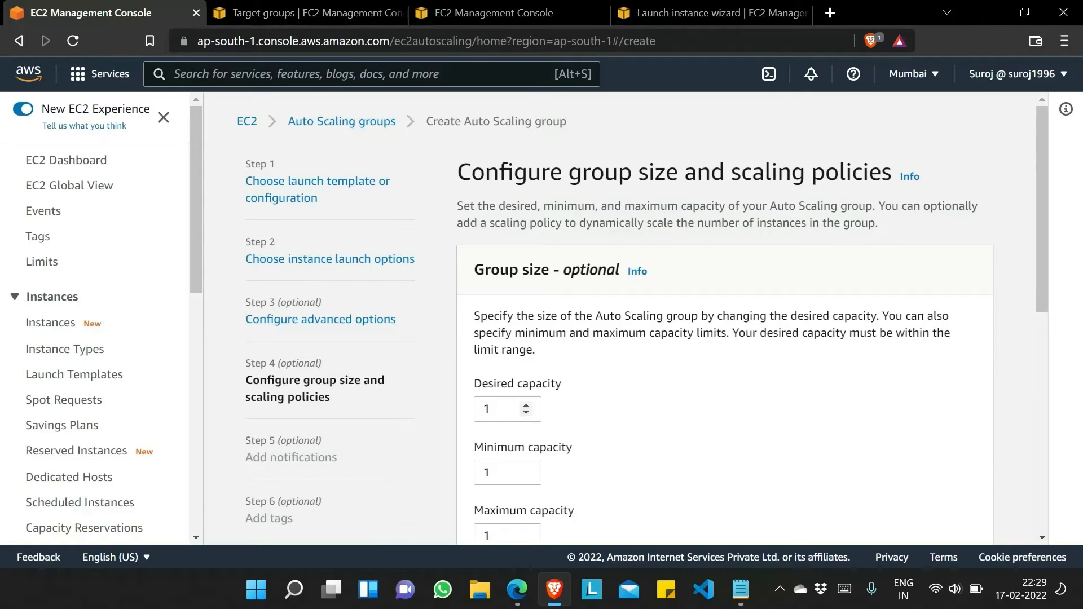
Set the group's desired capacity to 2 and its maximum capacity to 10.
double_click(475, 416)
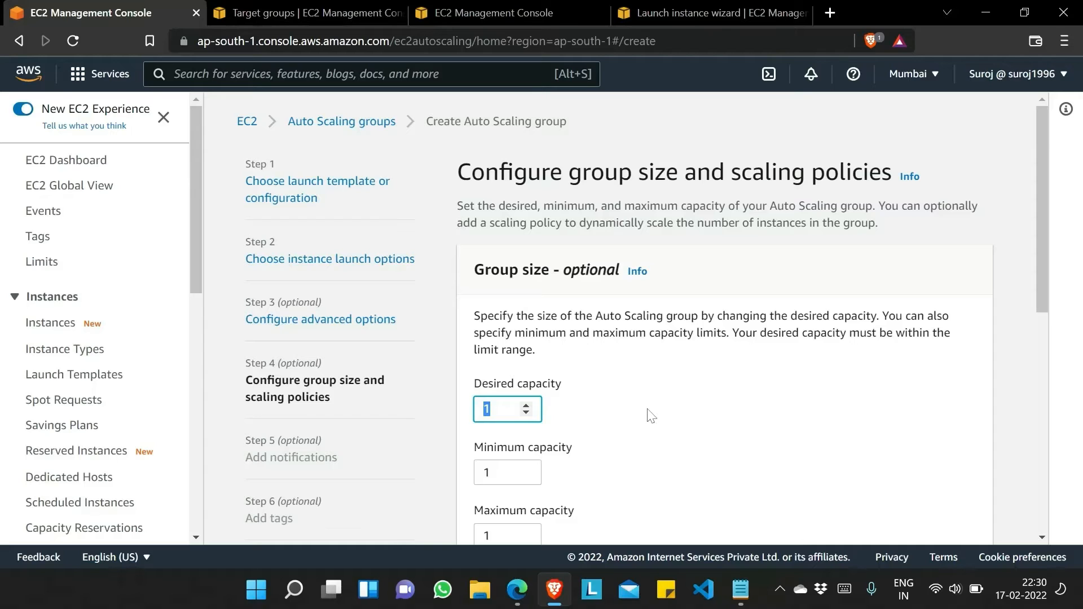
scroll(651, 416, down, 2)
text(2)
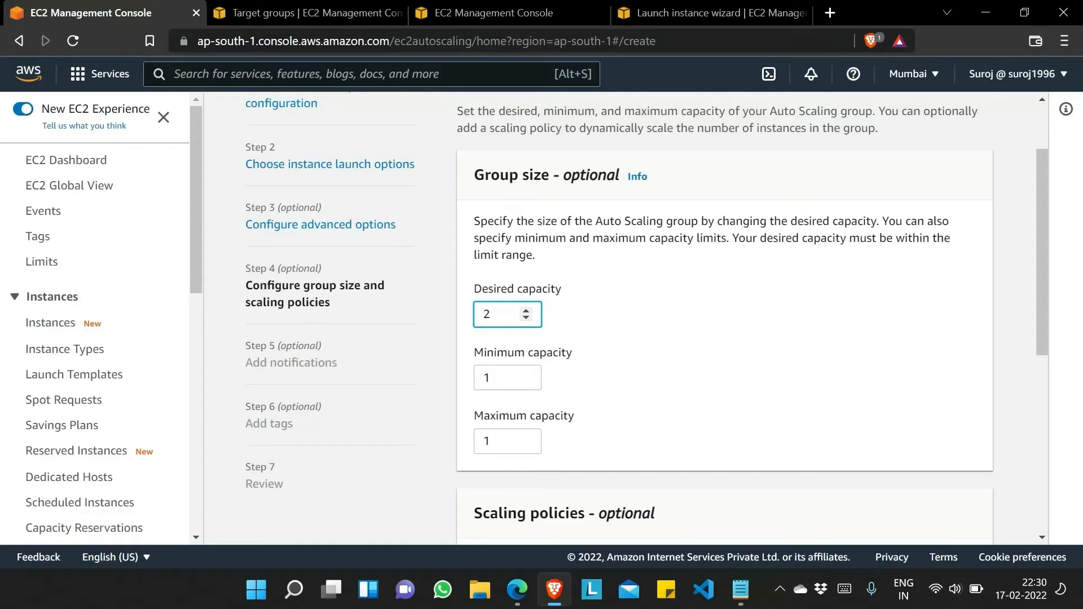
double_click(494, 441)
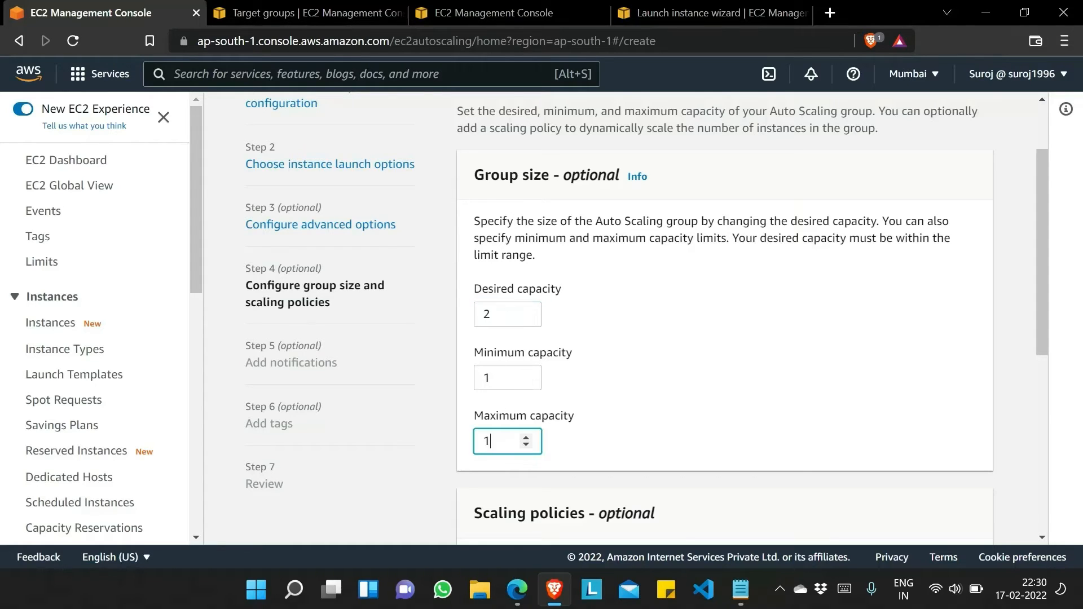
text(10)
click(714, 393)
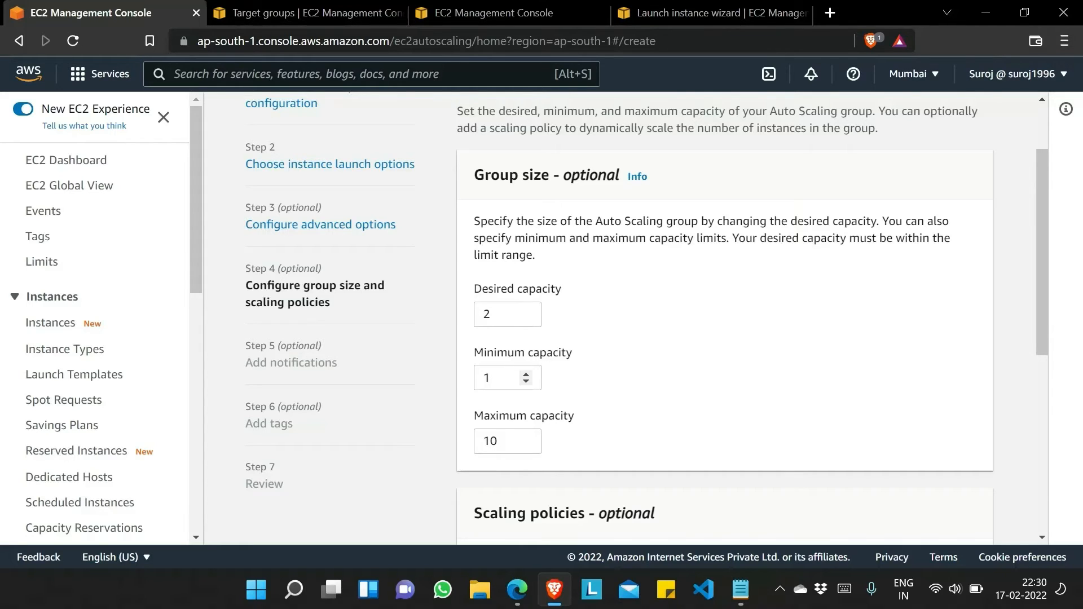
Leave scaling policies at None, skip notifications and tags, and create the Auto Scaling group from the review page.
scroll(634, 399, down, 5)
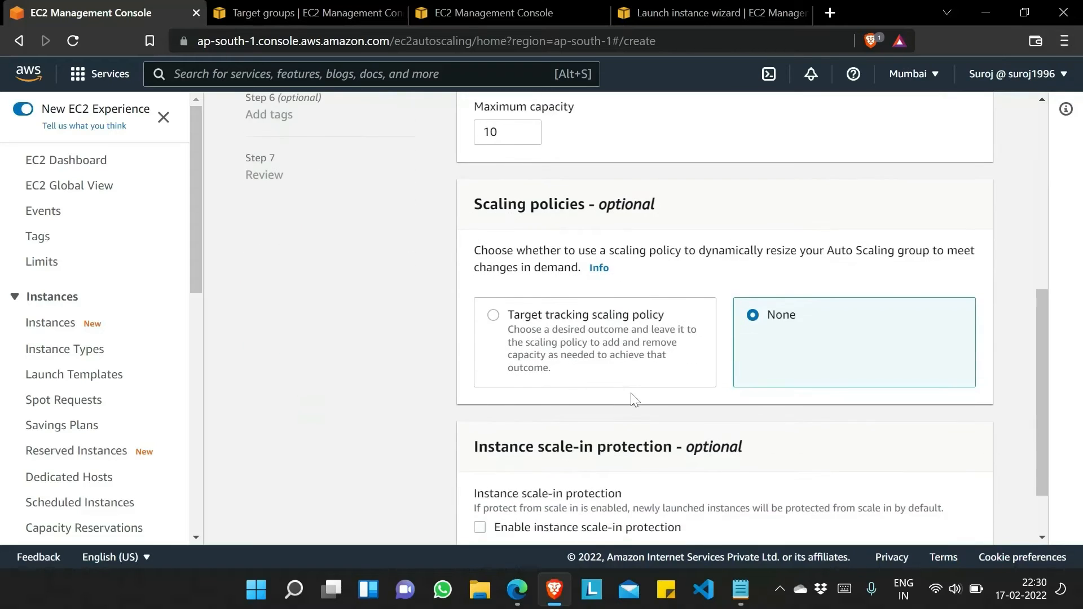
scroll(634, 400, down, 1)
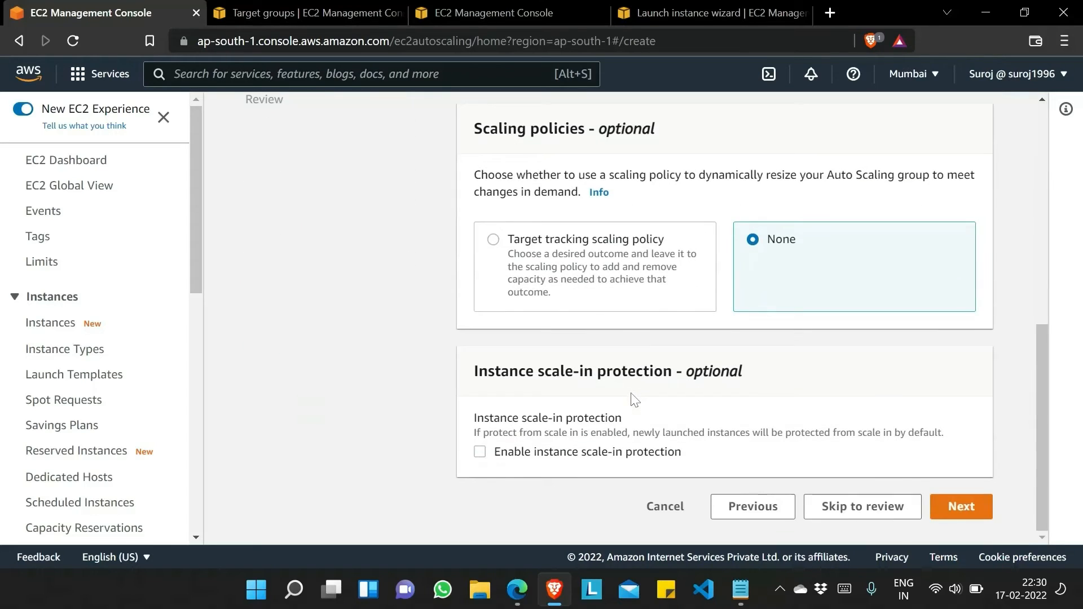
click(961, 516)
click(966, 285)
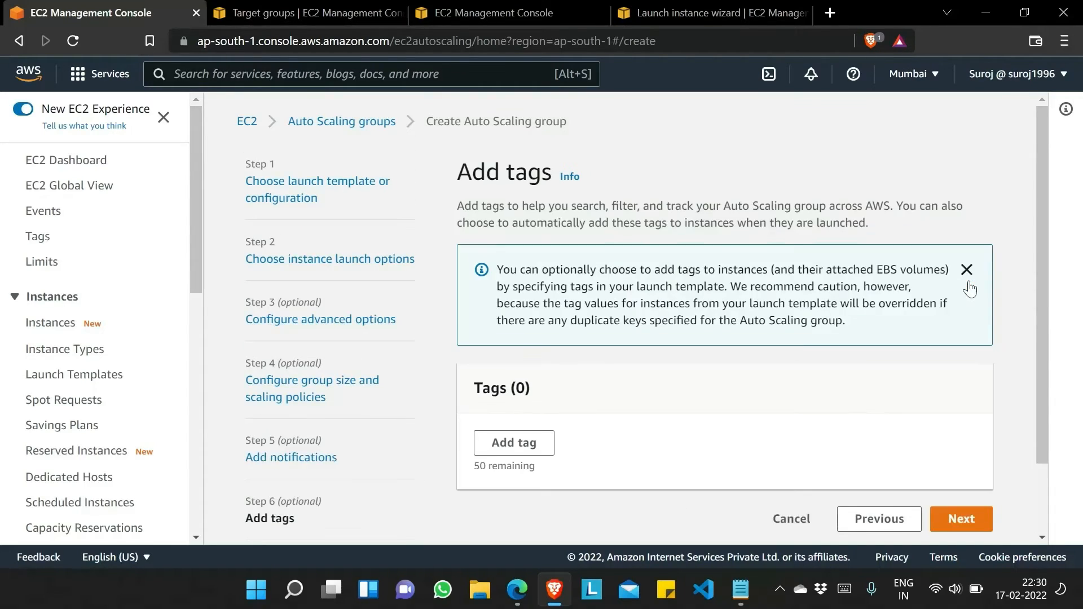
scroll(768, 434, down, 1)
click(967, 446)
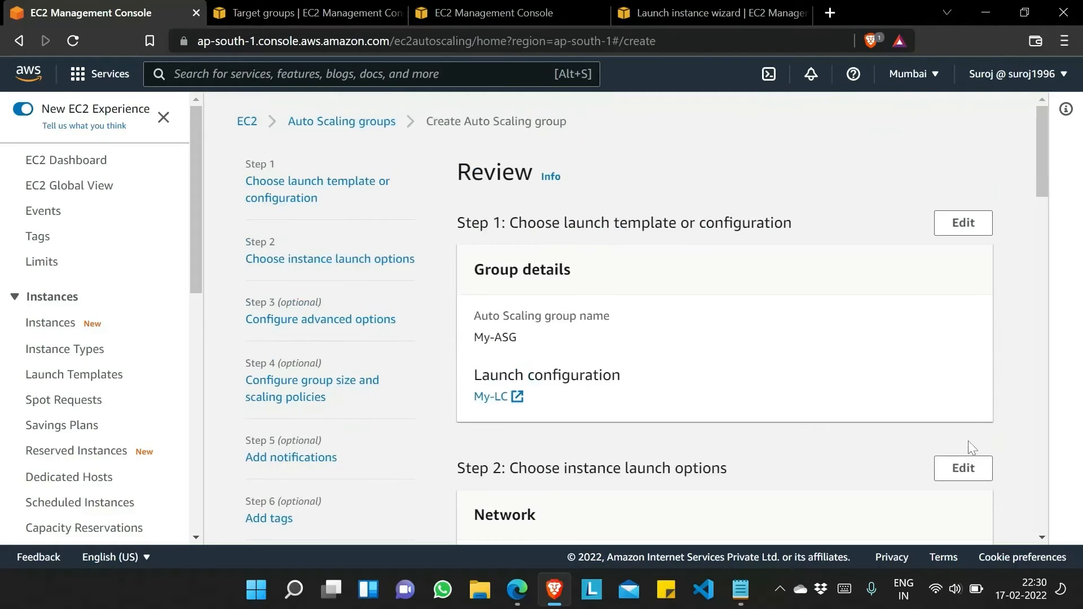
scroll(774, 437, down, 15)
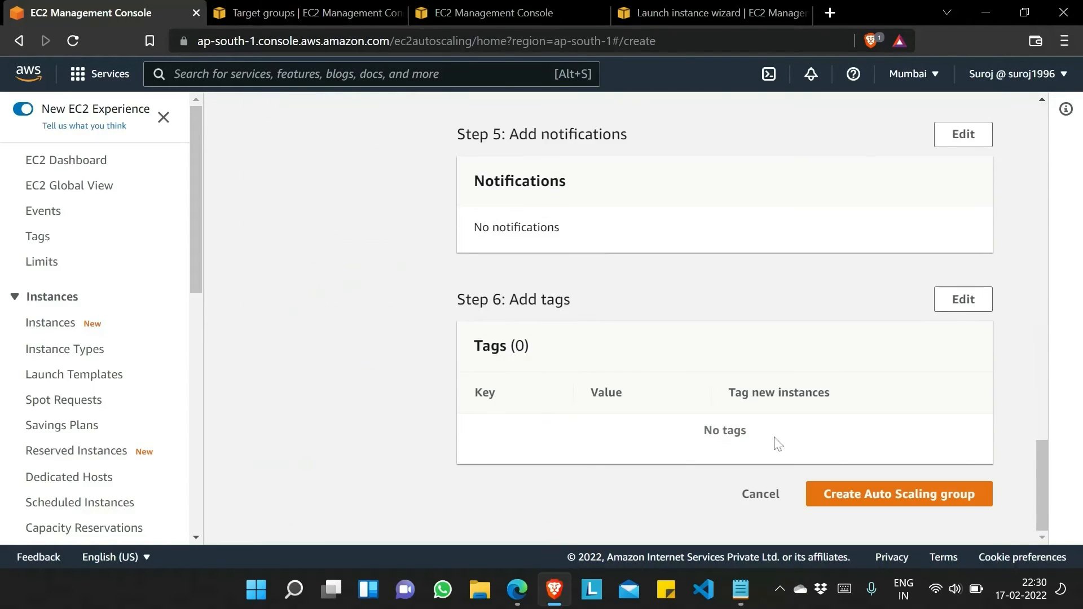
click(902, 498)
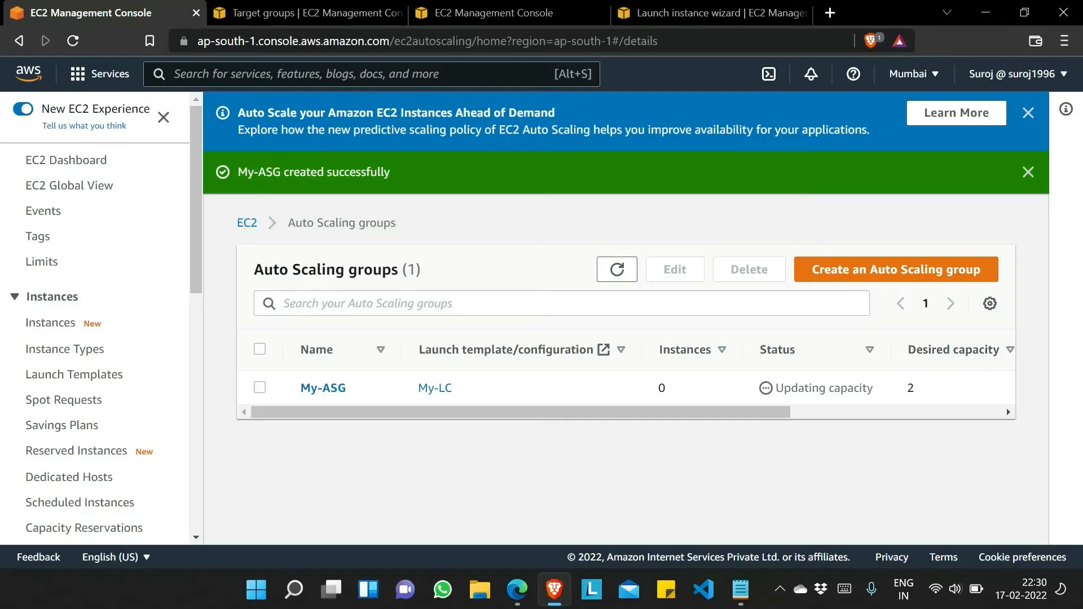
Refresh the Auto Scaling groups list, select My-ASG and show its activity information.
click(630, 274)
click(619, 271)
click(263, 388)
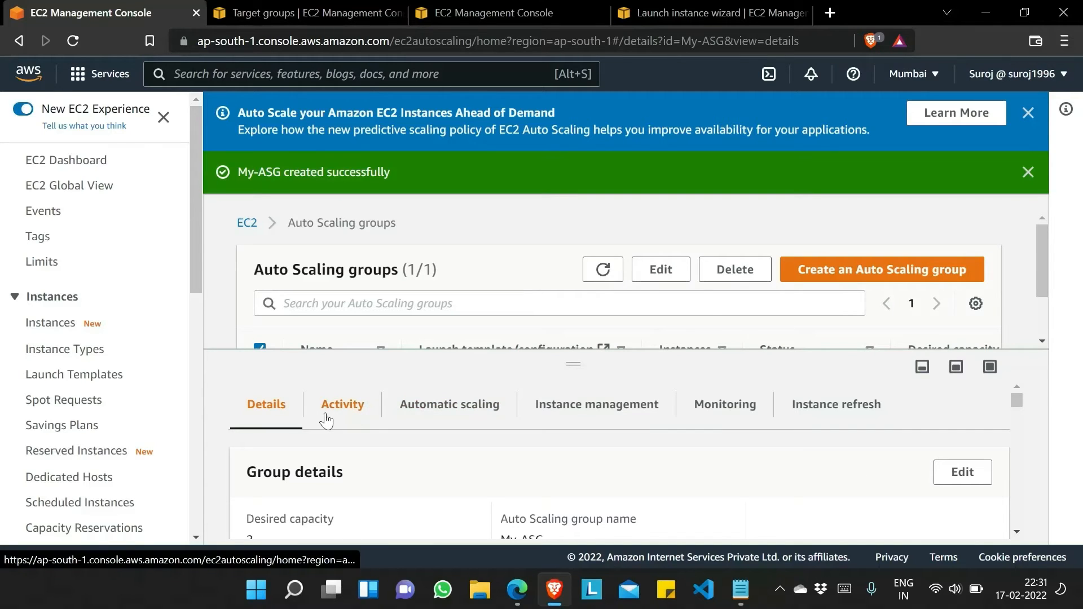
click(326, 420)
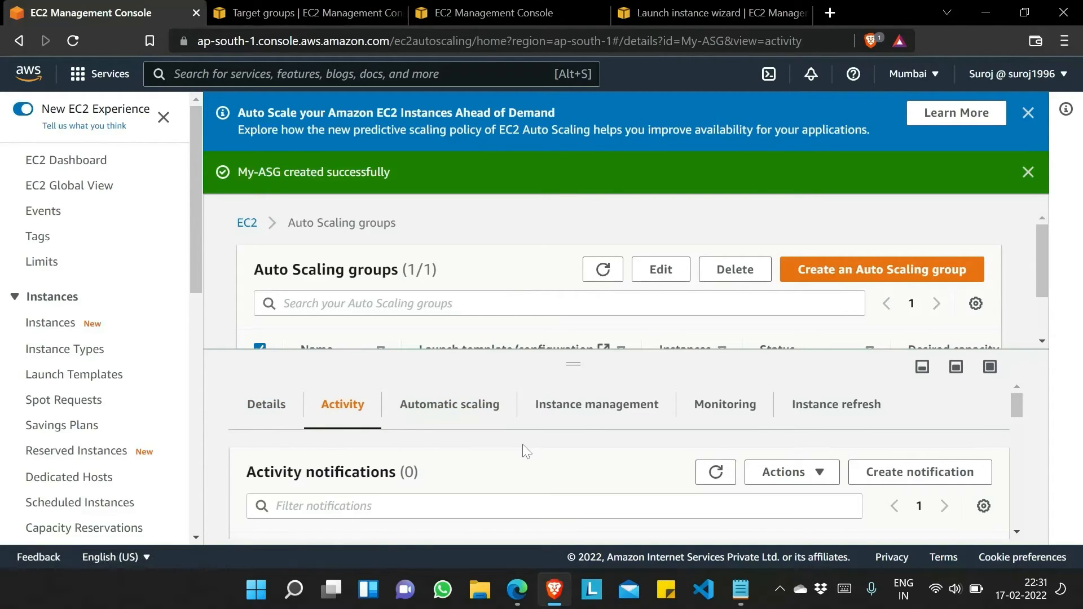
Dismiss the notification banners and examine the instance launch entries and status reasons in My-ASG's activity history.
click(1028, 113)
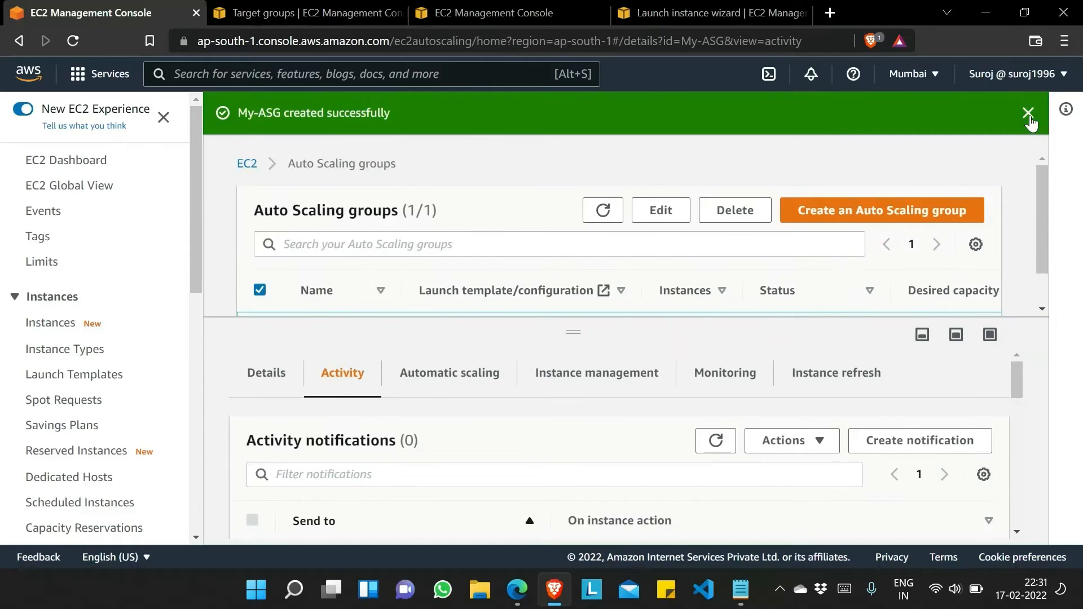
click(1028, 113)
scroll(464, 460, down, 10)
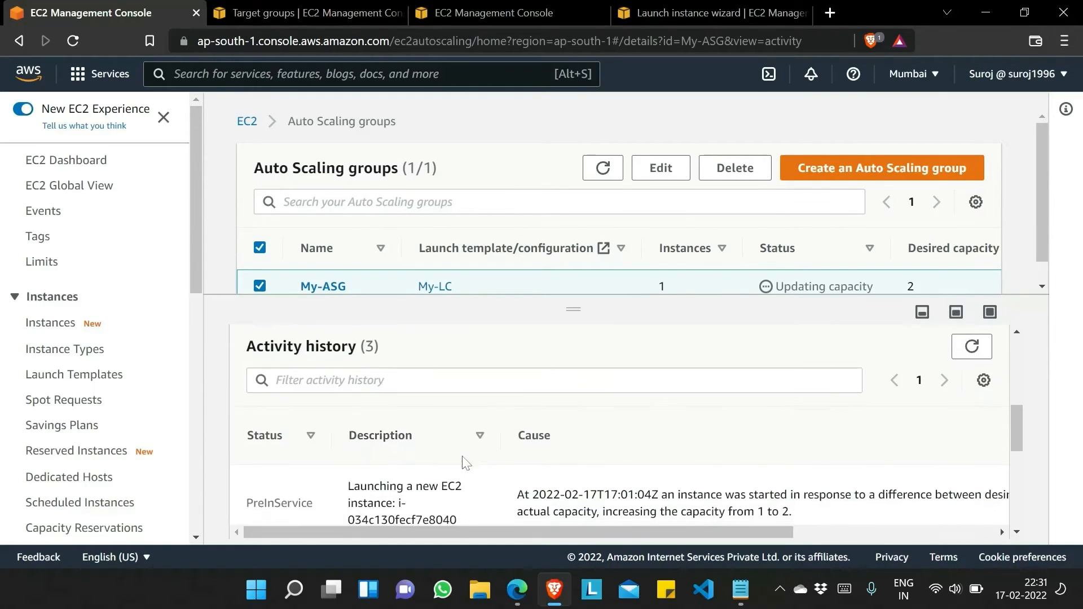
scroll(464, 461, down, 5)
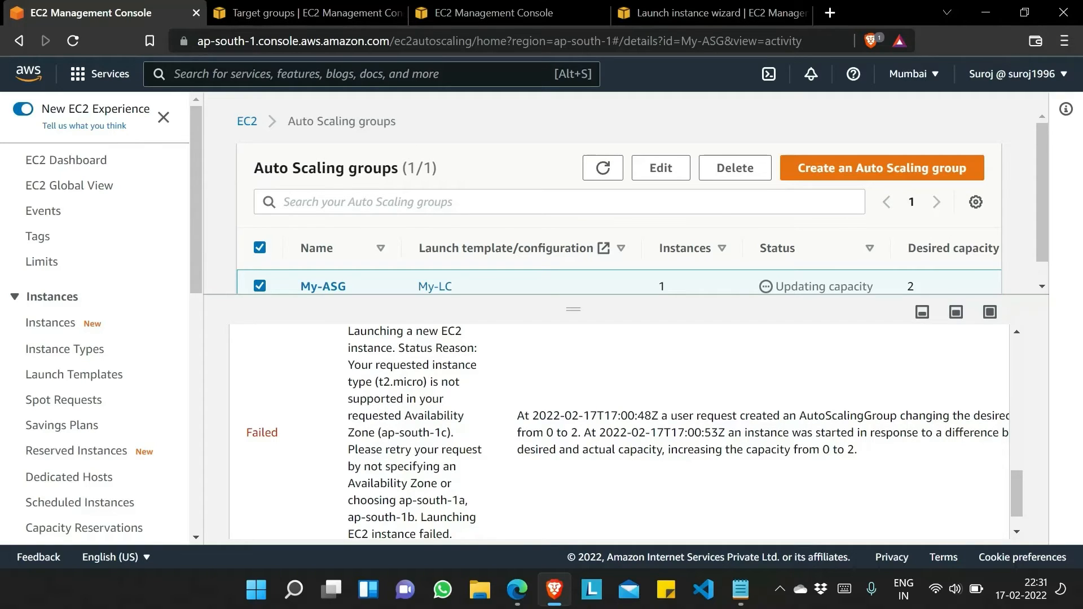
drag(387, 433, 447, 433)
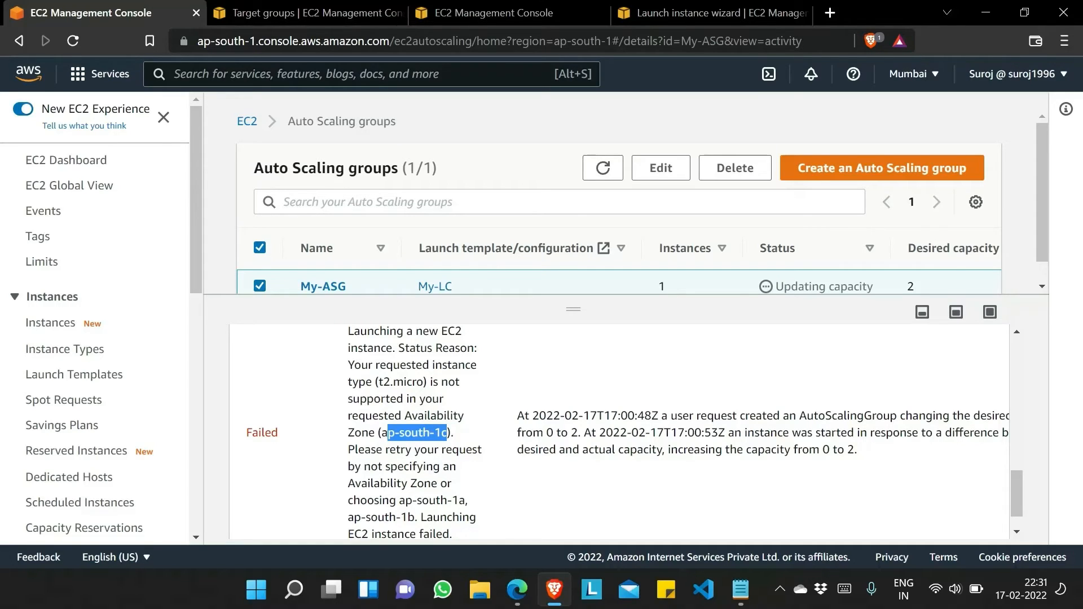
Compare the descriptions and causes of the successful and failed launches in My-ASG's activity history.
scroll(620, 433, up, 1)
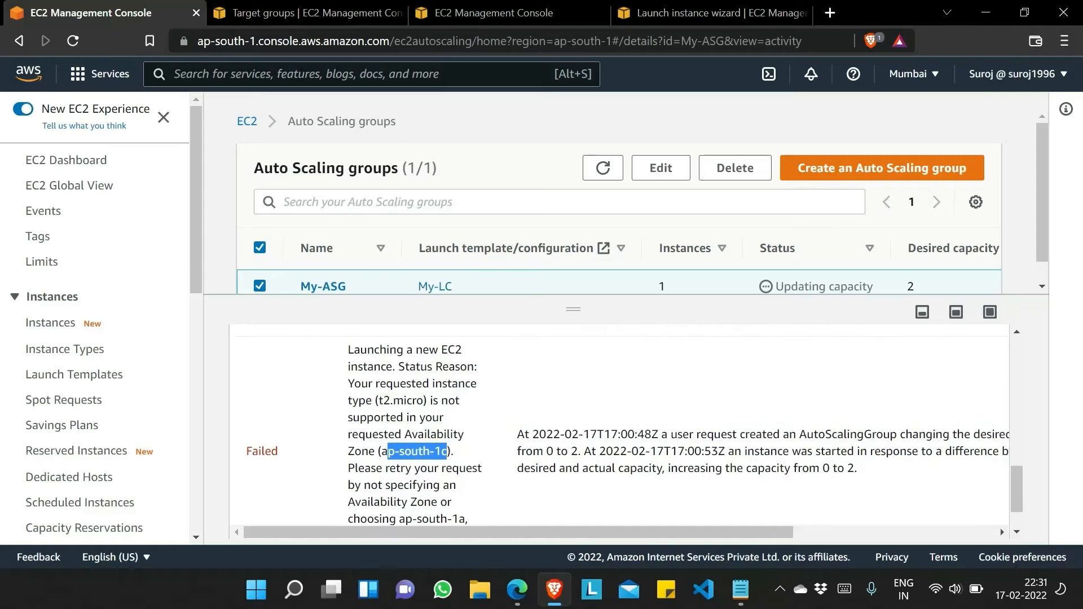
scroll(419, 384, up, 5)
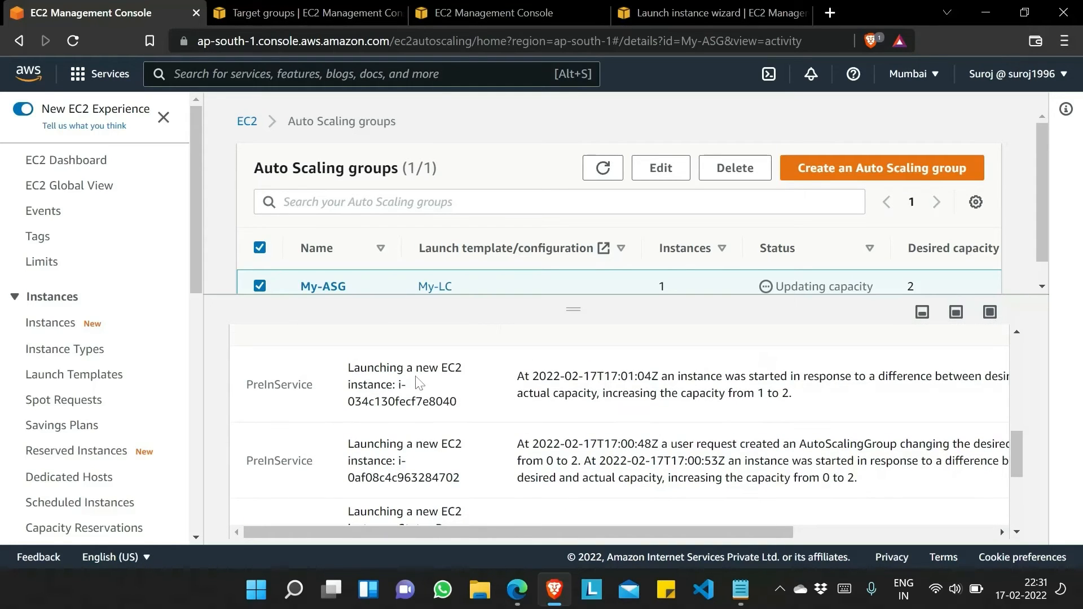
scroll(397, 478, up, 3)
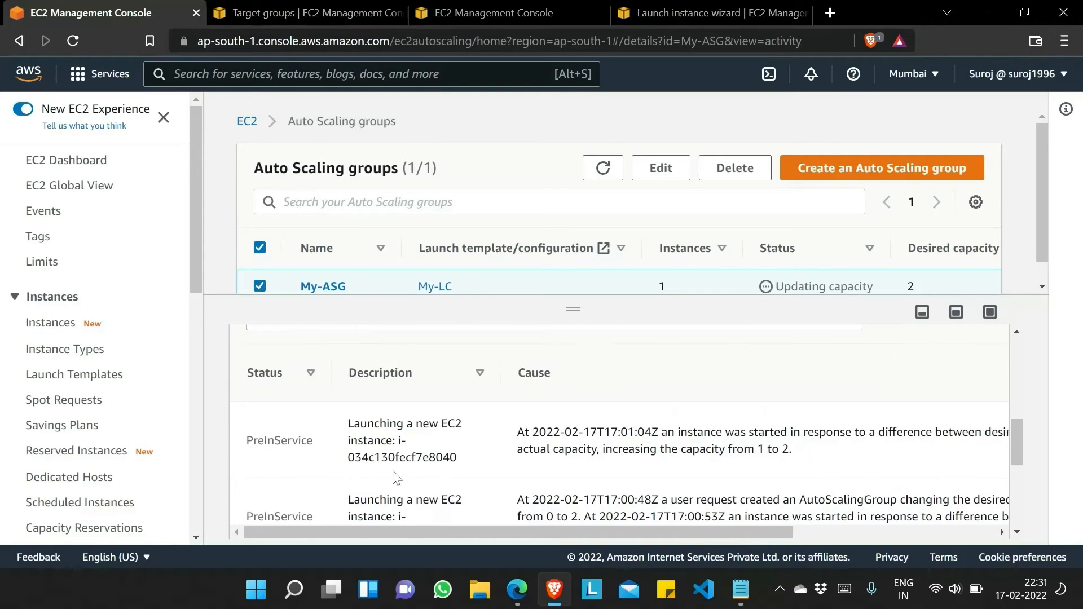
scroll(398, 478, down, 4)
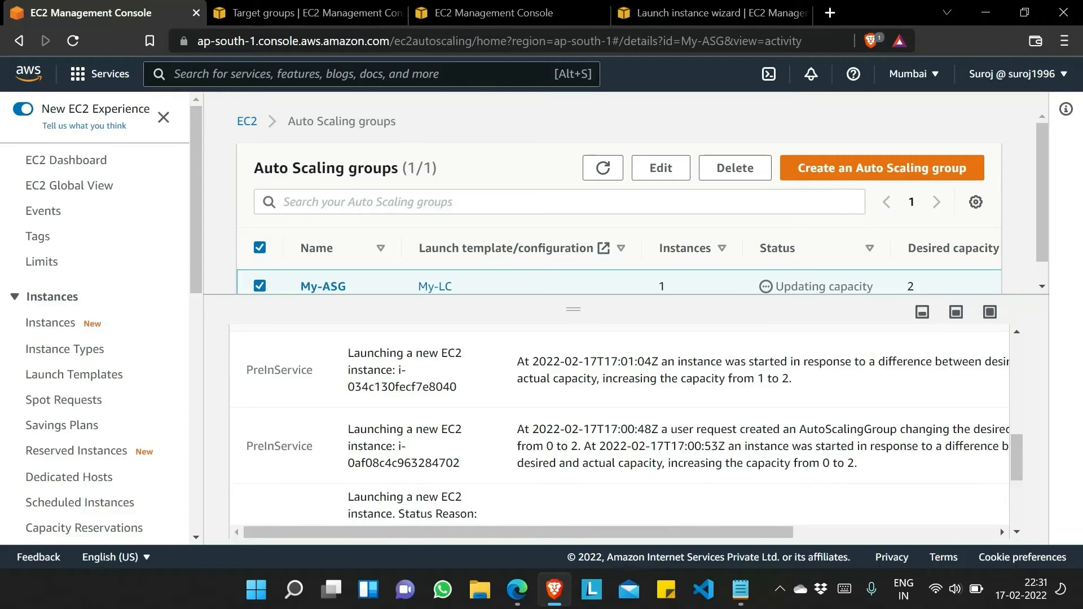
scroll(748, 444, up, 2)
scroll(748, 444, right, 1)
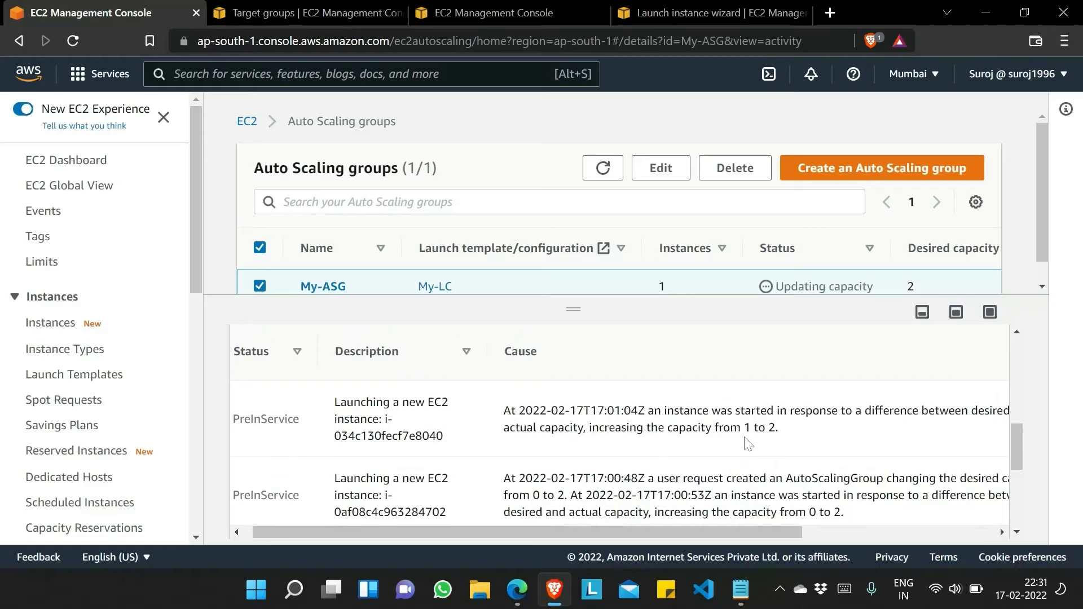
scroll(748, 444, up, 3)
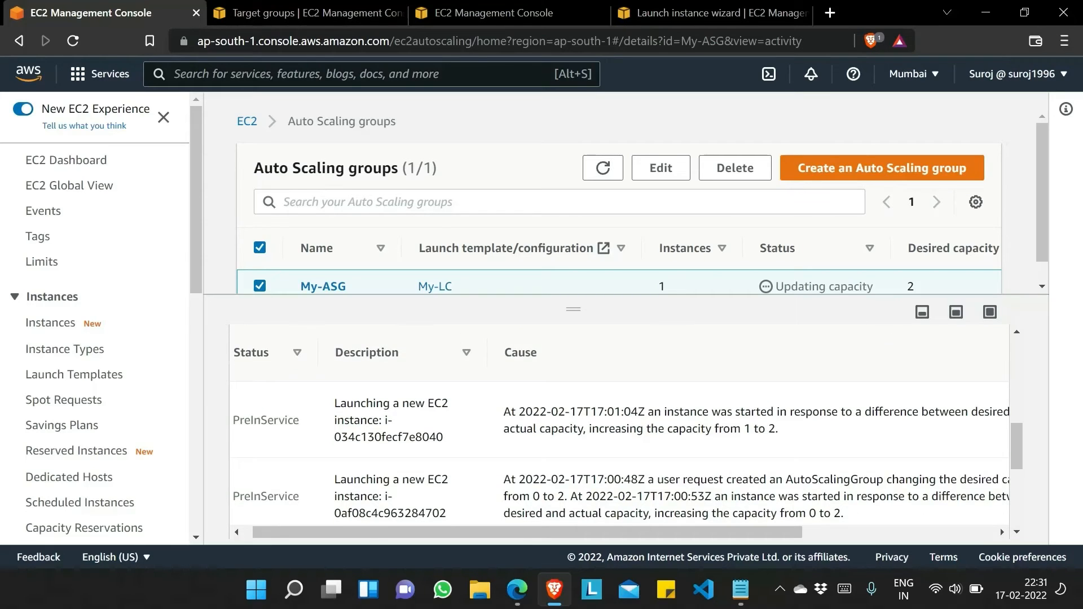
Refresh the Auto Scaling groups list to check My-ASG's instance count, and open the EC2 instances list.
click(615, 164)
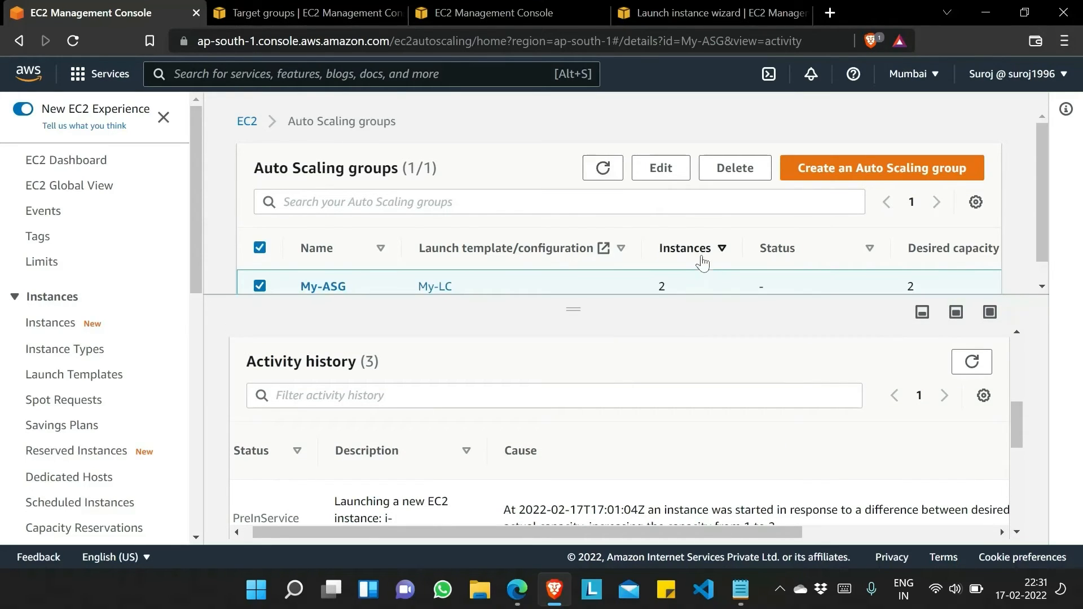
drag(569, 307, 583, 363)
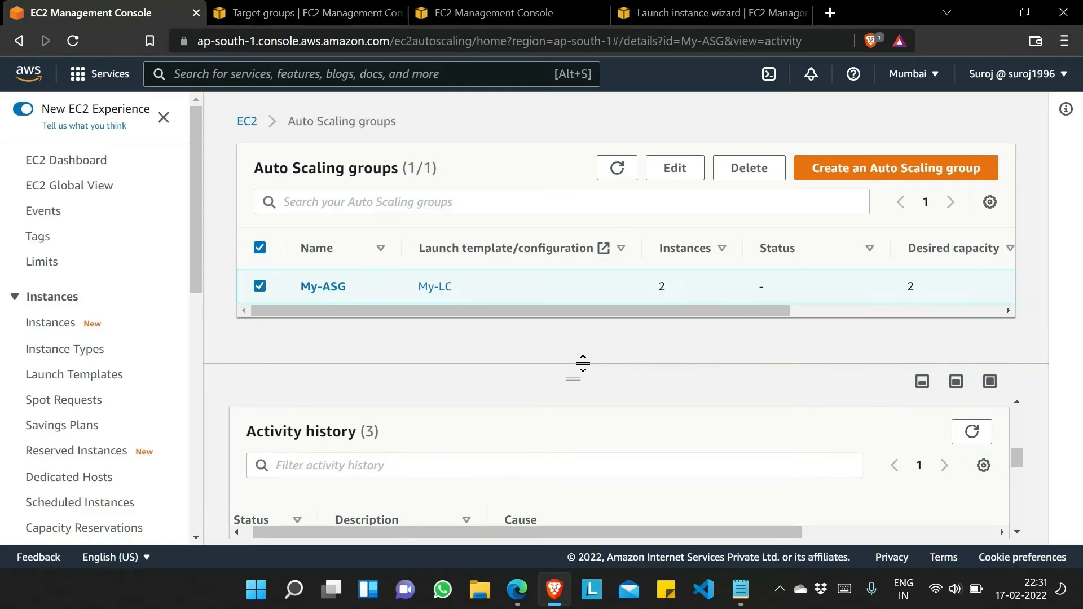
click(49, 329)
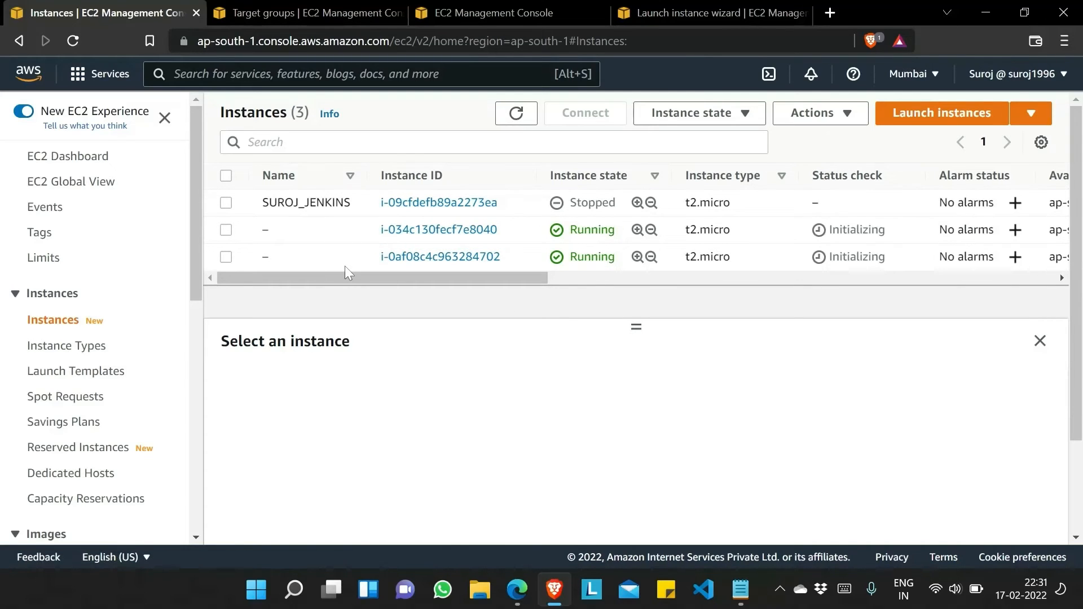
Open the inbound rules of security group ec2-sg for editing.
scroll(107, 407, down, 8)
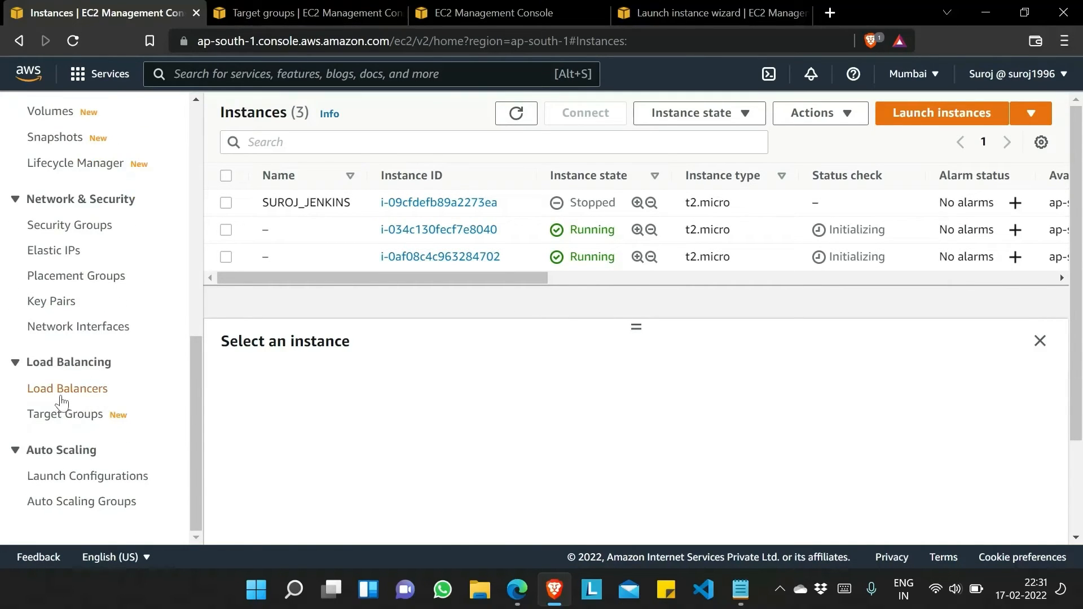
scroll(94, 313, up, 2)
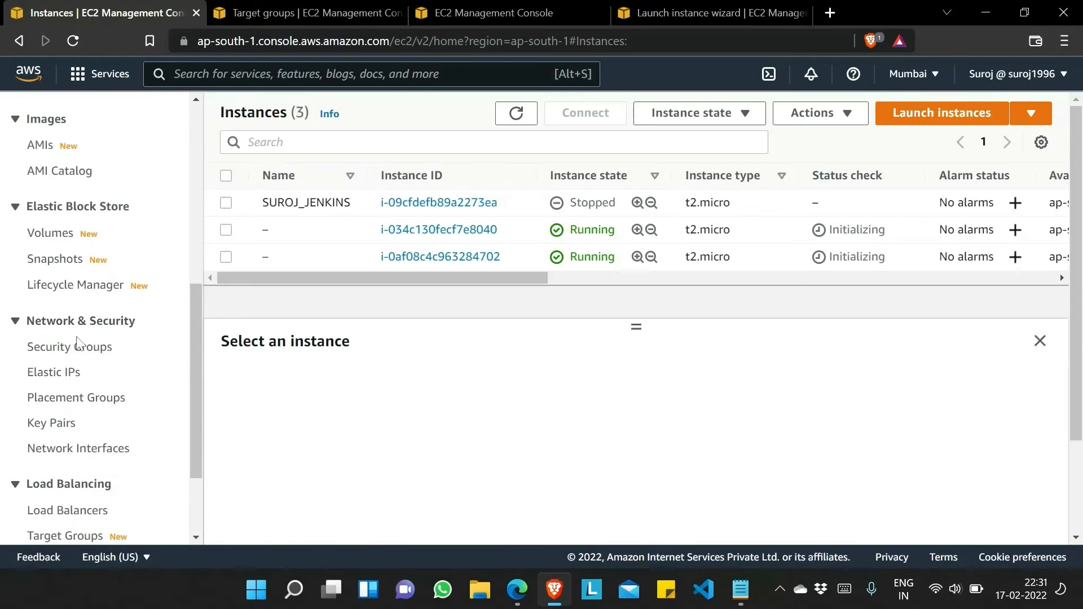
click(71, 355)
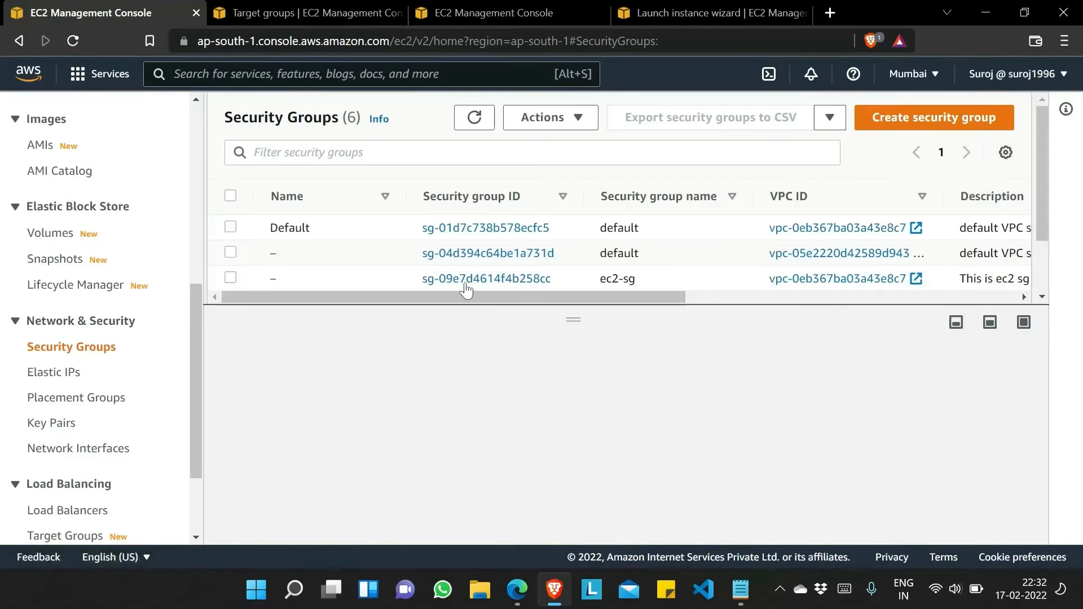
scroll(350, 244, down, 1)
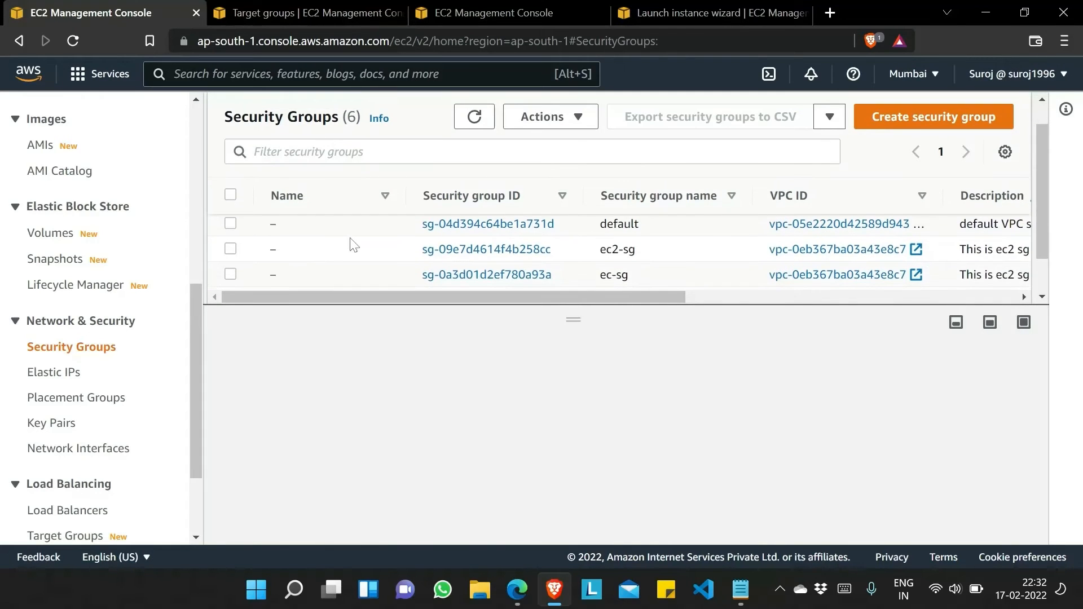
click(231, 249)
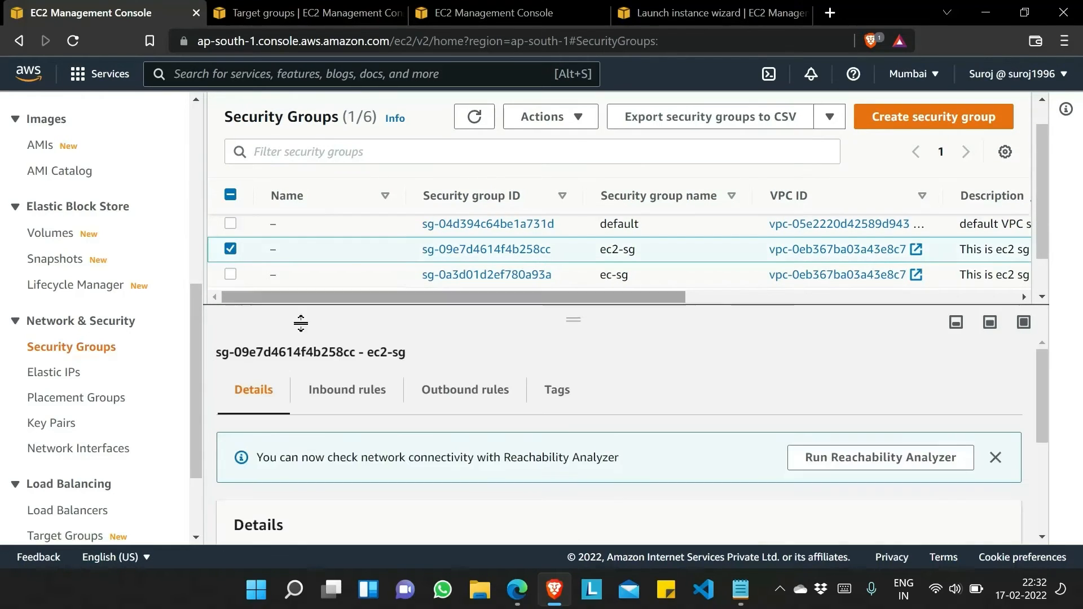
click(347, 394)
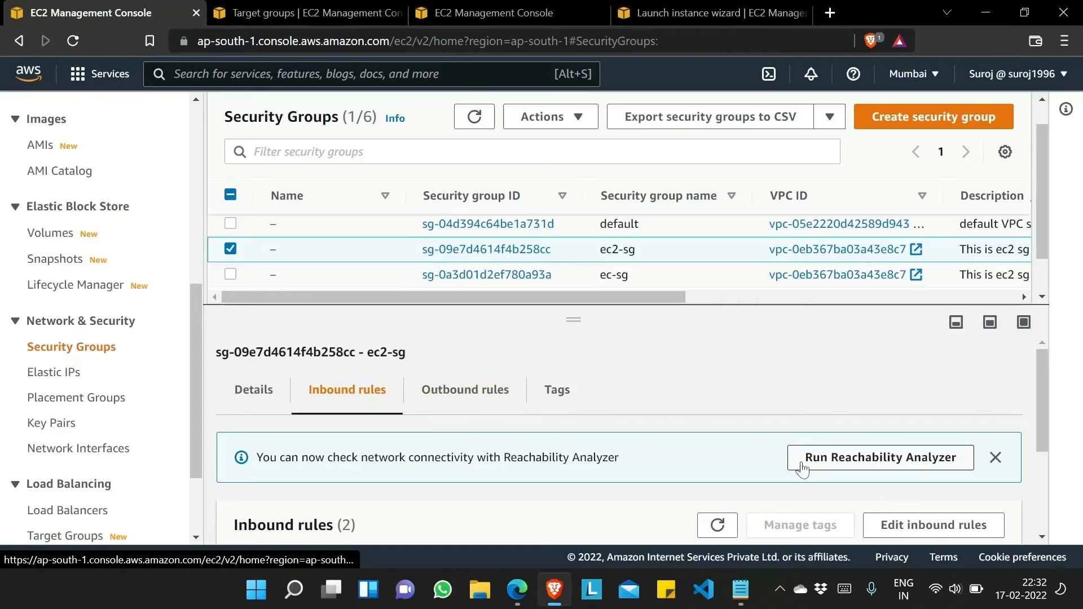
click(936, 525)
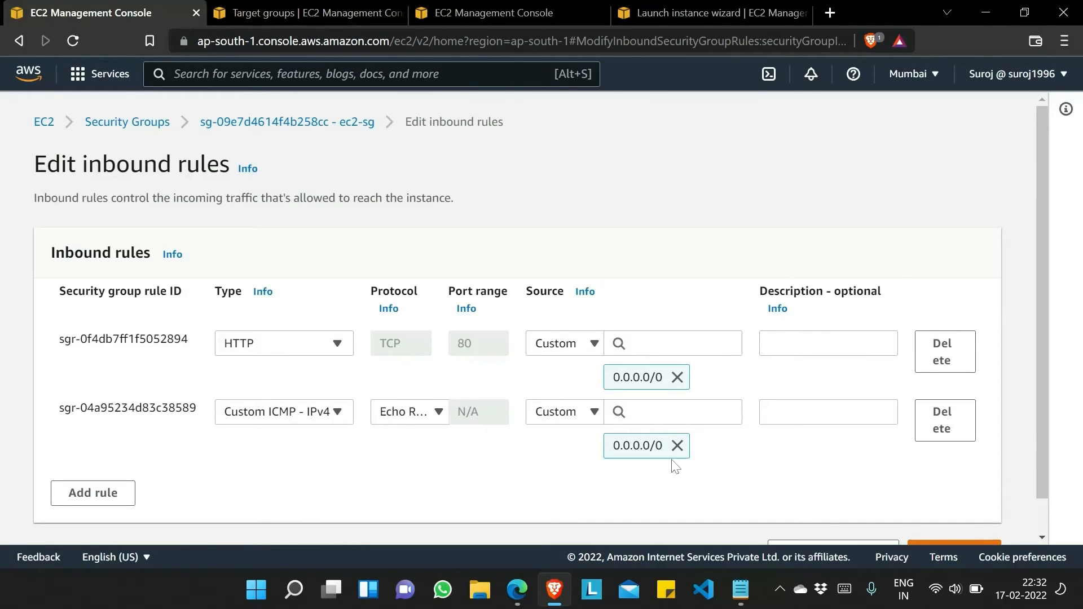
Add an inbound HTTP rule to ec2-sg with security group my-alb-sg as its custom source.
scroll(751, 454, down, 1)
click(79, 465)
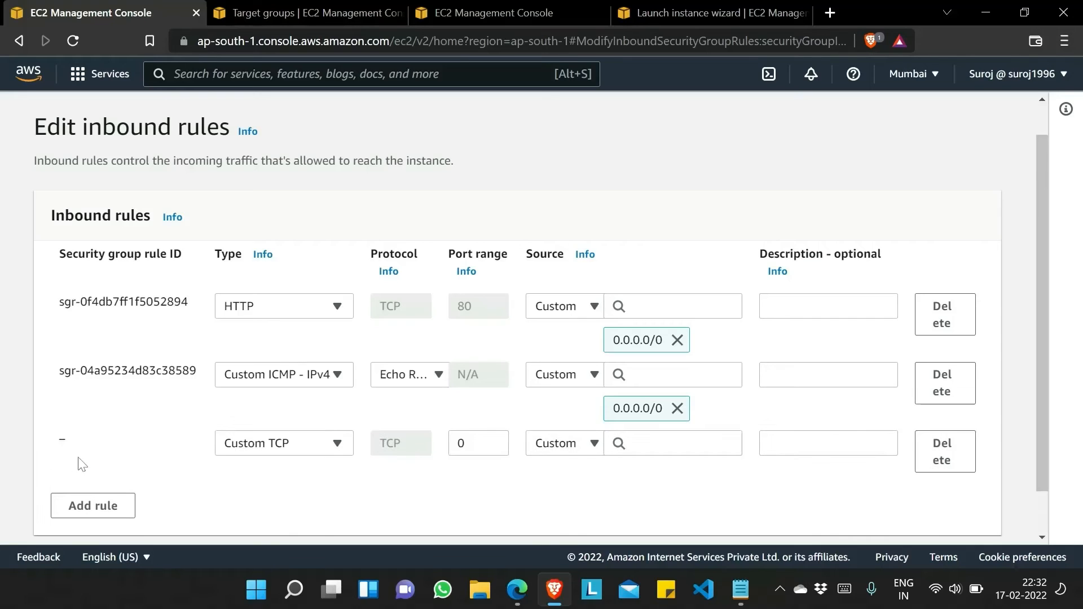
text(htt)
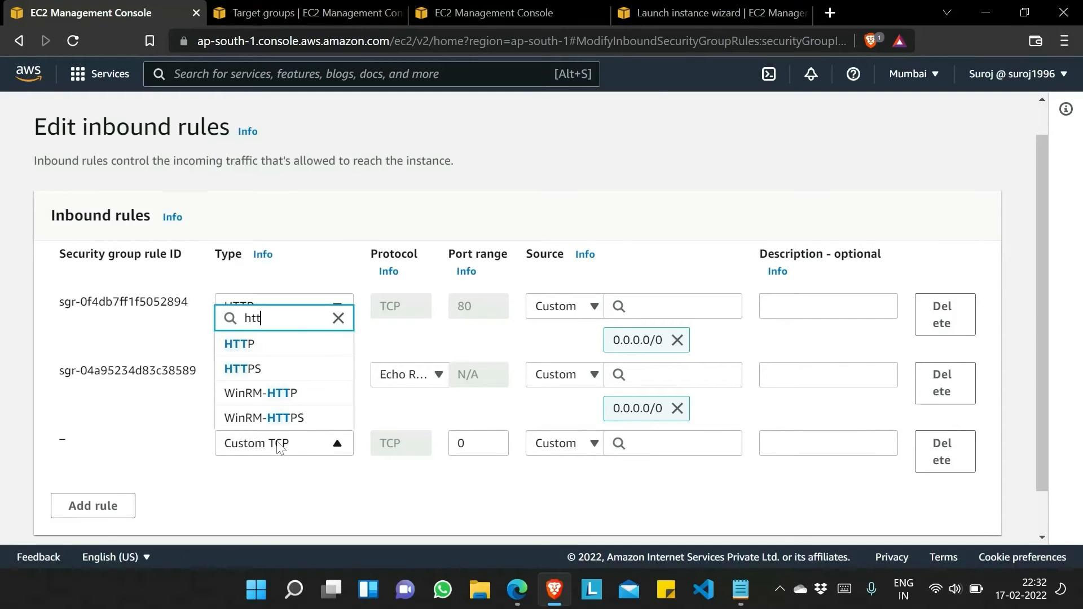
text(p)
click(281, 345)
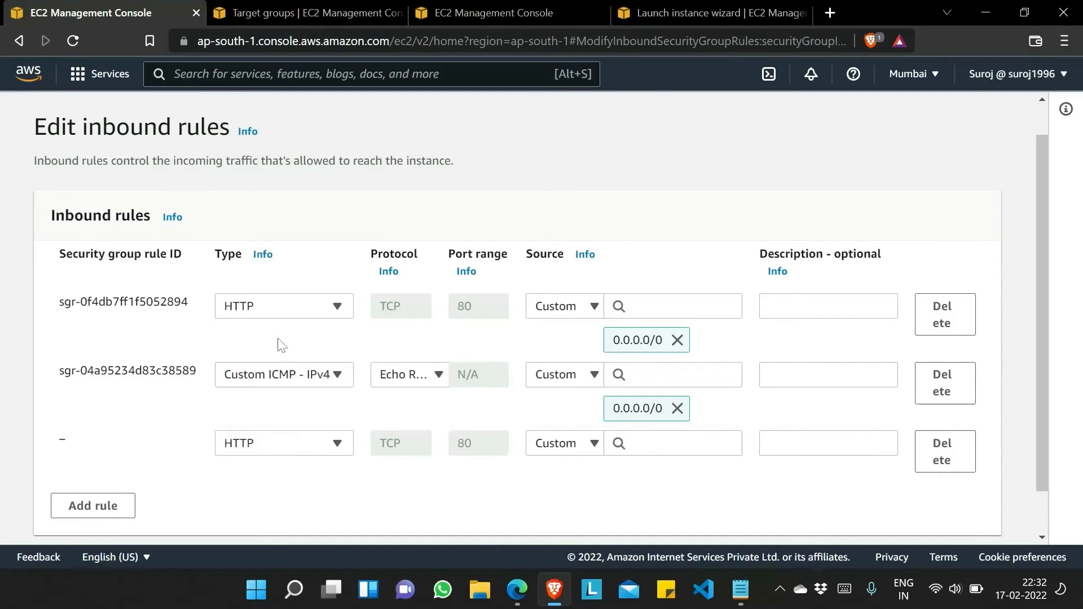
click(671, 443)
text(sg)
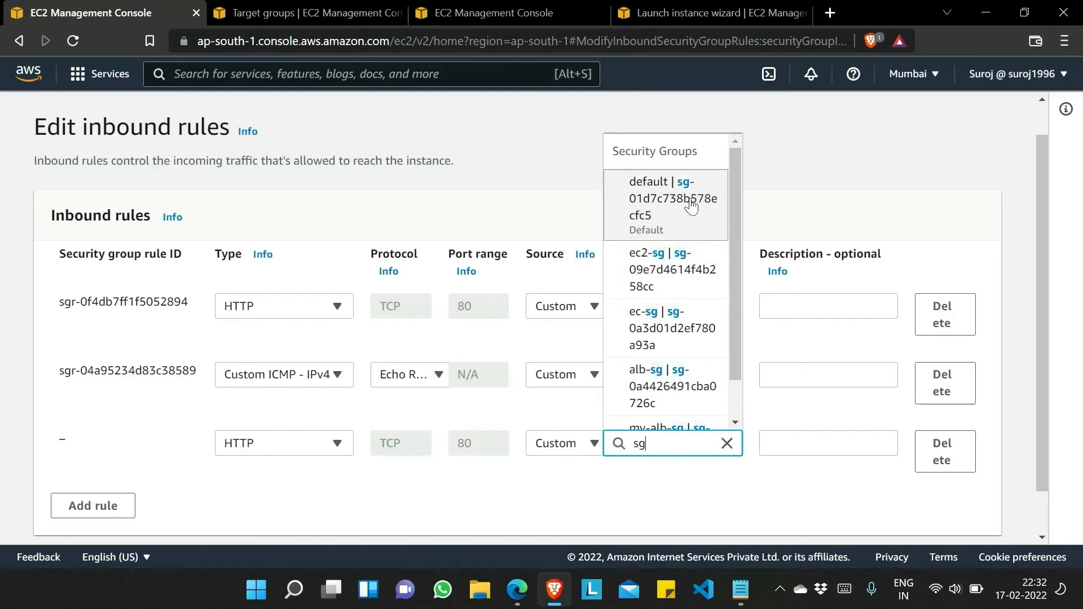
scroll(671, 339, down, 1)
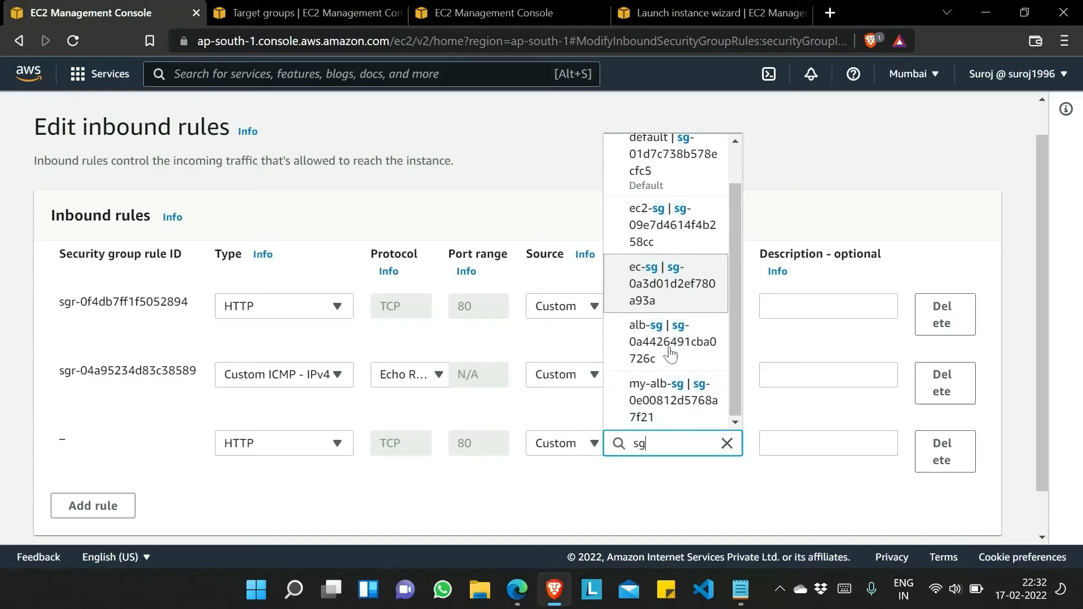
click(670, 400)
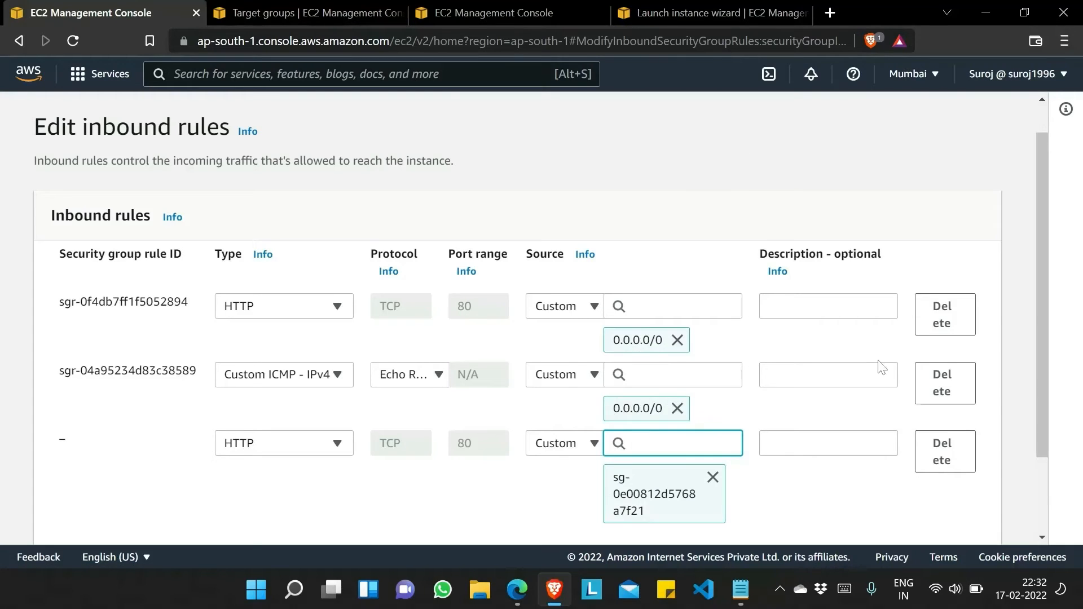
Delete ec2-sg's HTTP and Custom ICMP rules that allow 0.0.0.0/0, and save the inbound rules.
click(943, 338)
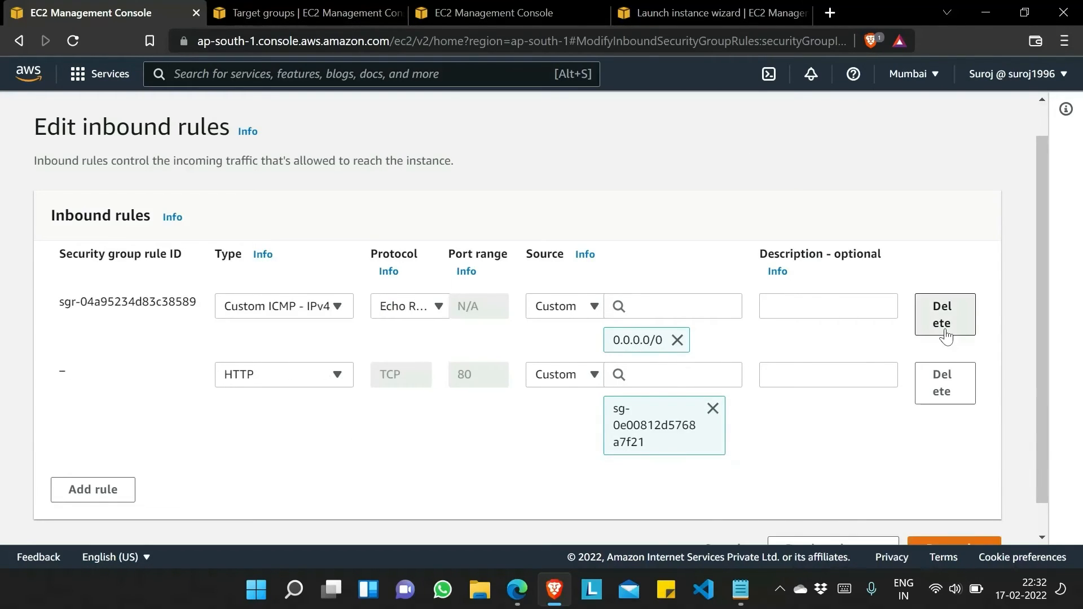
click(946, 337)
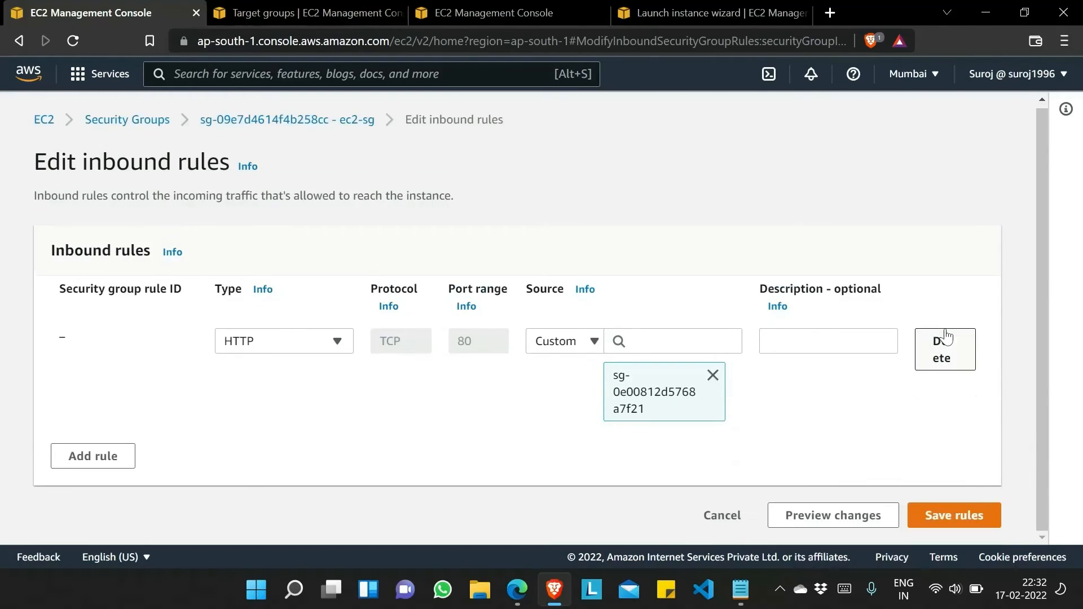
click(932, 514)
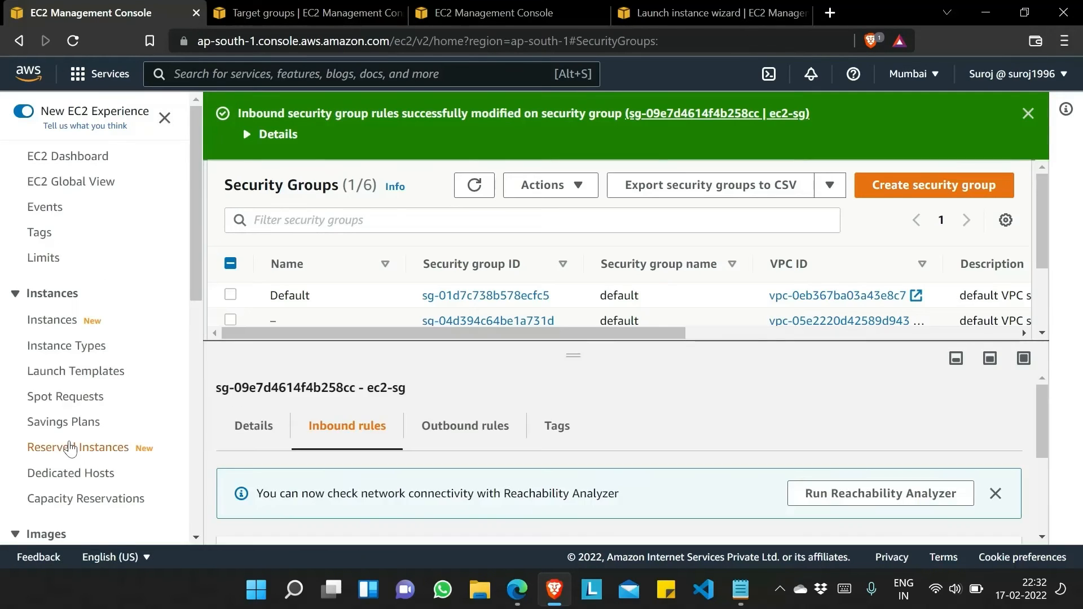
Show the description of load balancer my-alb and copy its DNS name.
scroll(72, 450, down, 8)
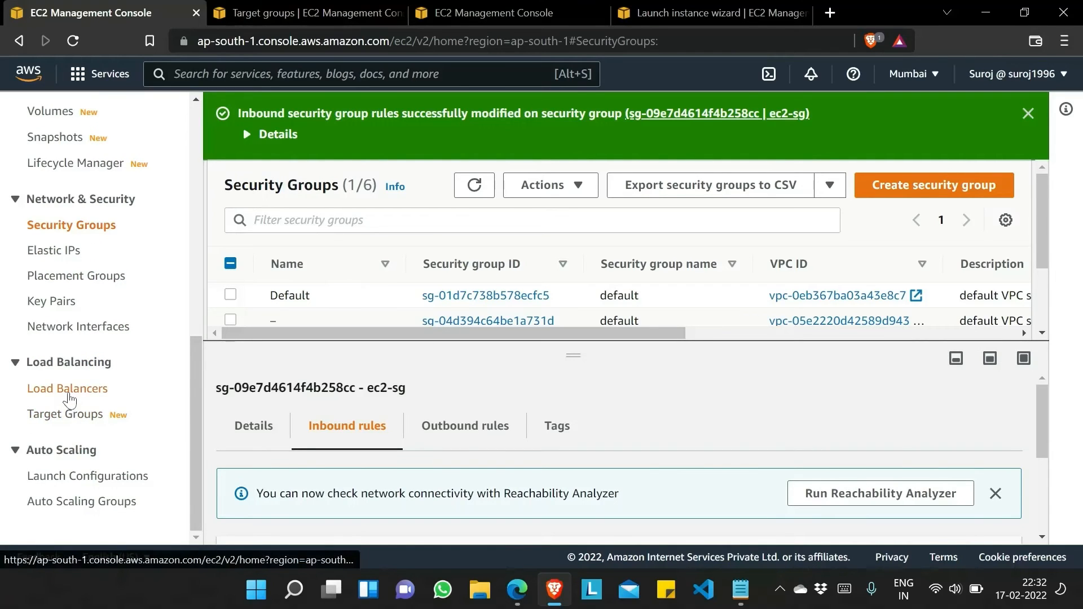
click(68, 395)
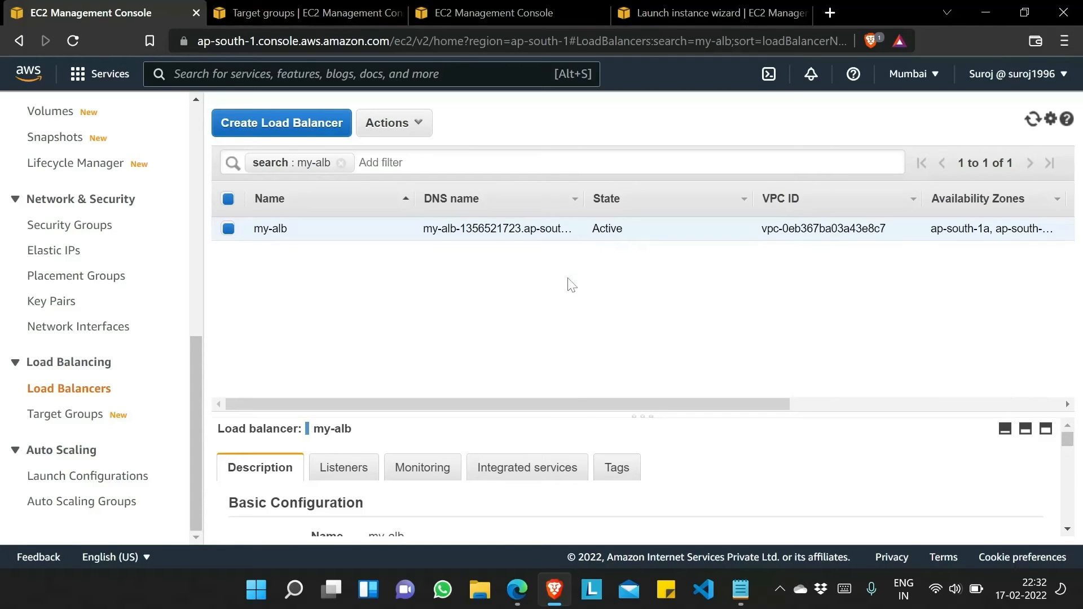
drag(645, 417, 653, 276)
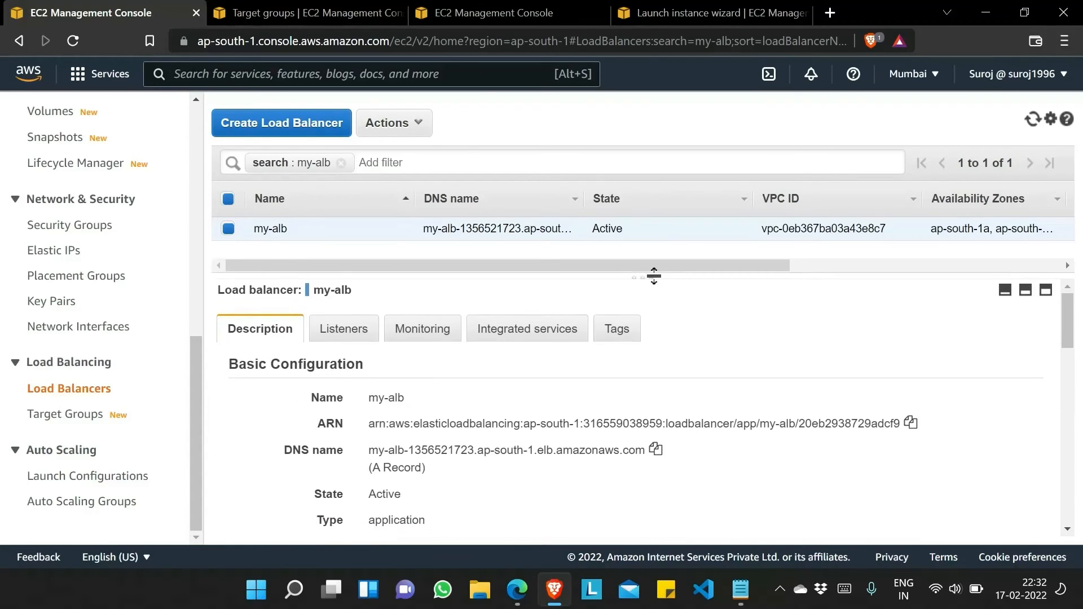
click(656, 450)
Open my-alb's DNS name in a new browser tab and reload the page to compare which instance responds.
click(830, 12)
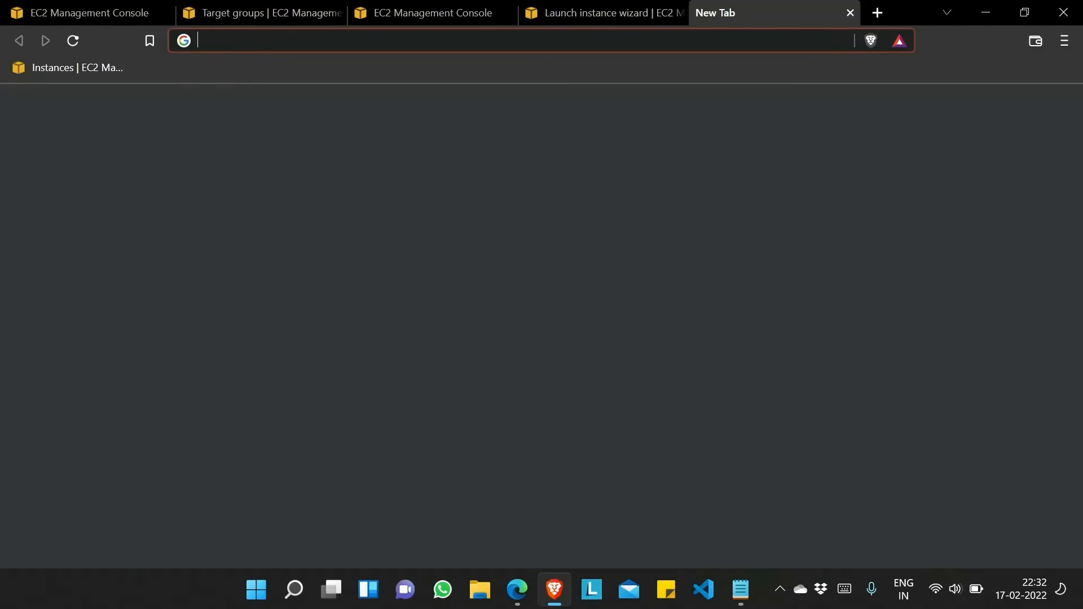
key(ctrl+v)
key(Return)
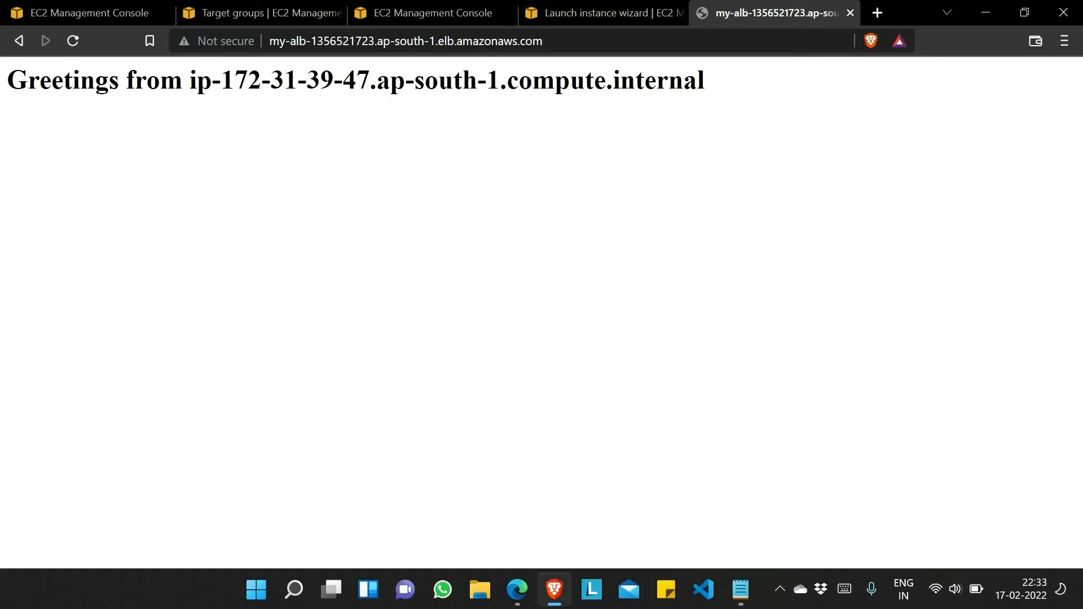
drag(189, 80, 708, 113)
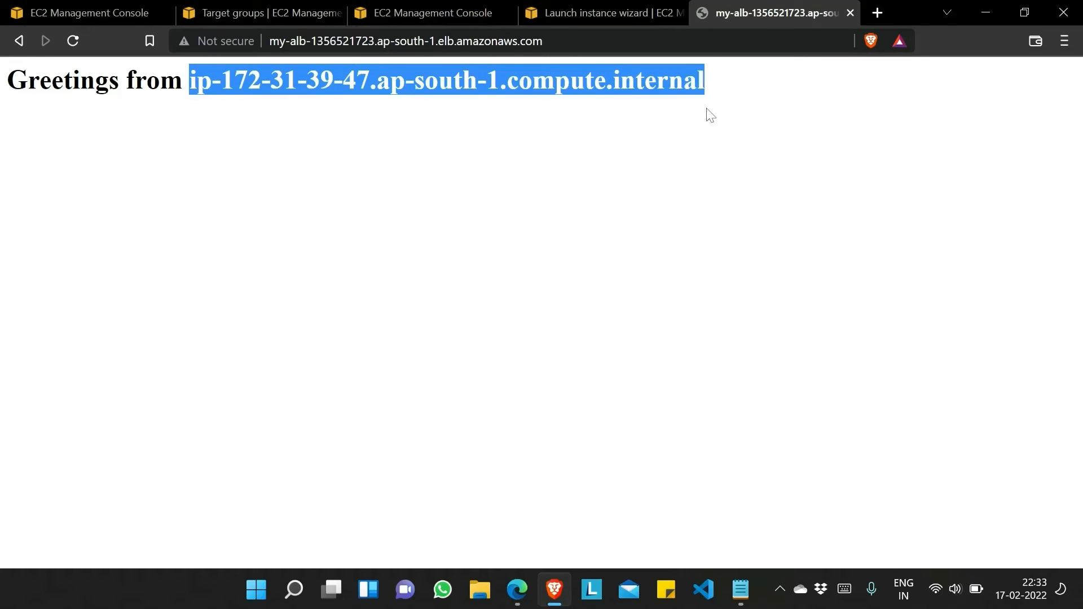
click(341, 147)
click(74, 39)
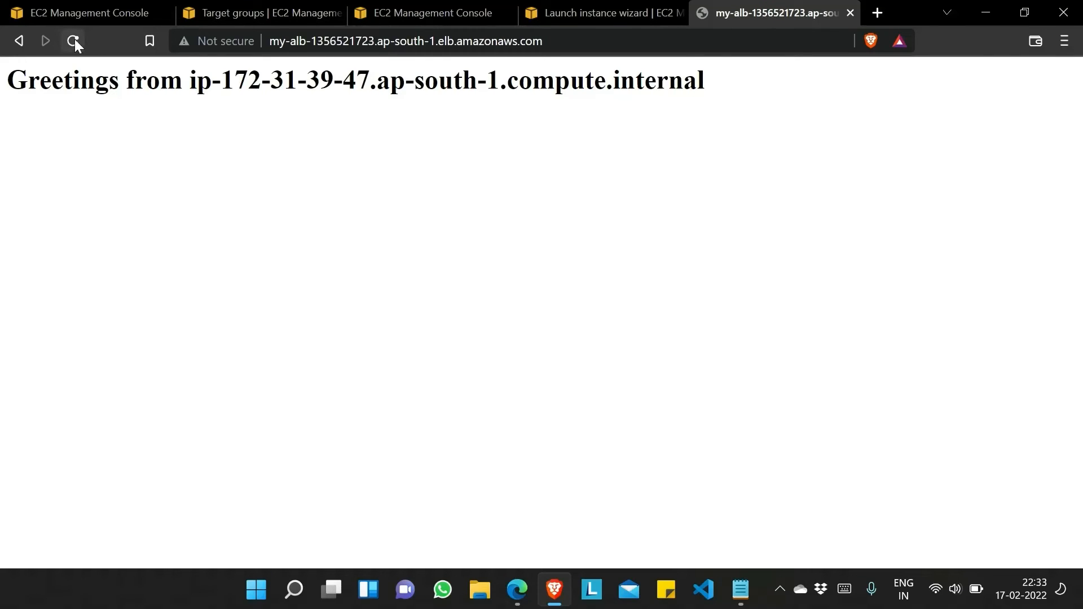
click(75, 39)
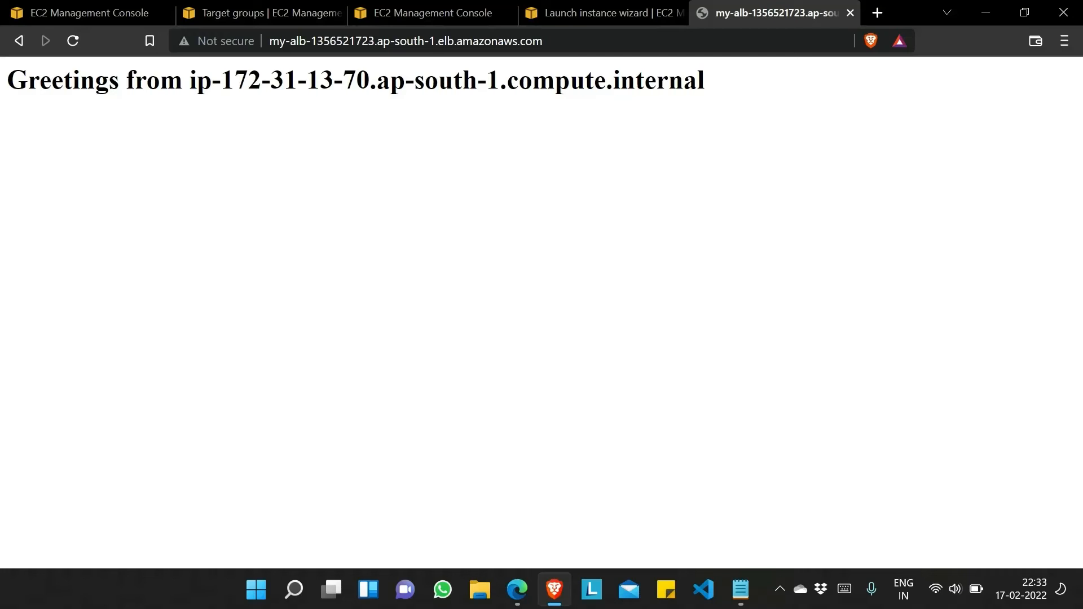
Show the hostname details of instance i-034c130fecf7e8040 and compare them with the reloaded my-alb page.
click(94, 2)
scroll(80, 275, up, 7)
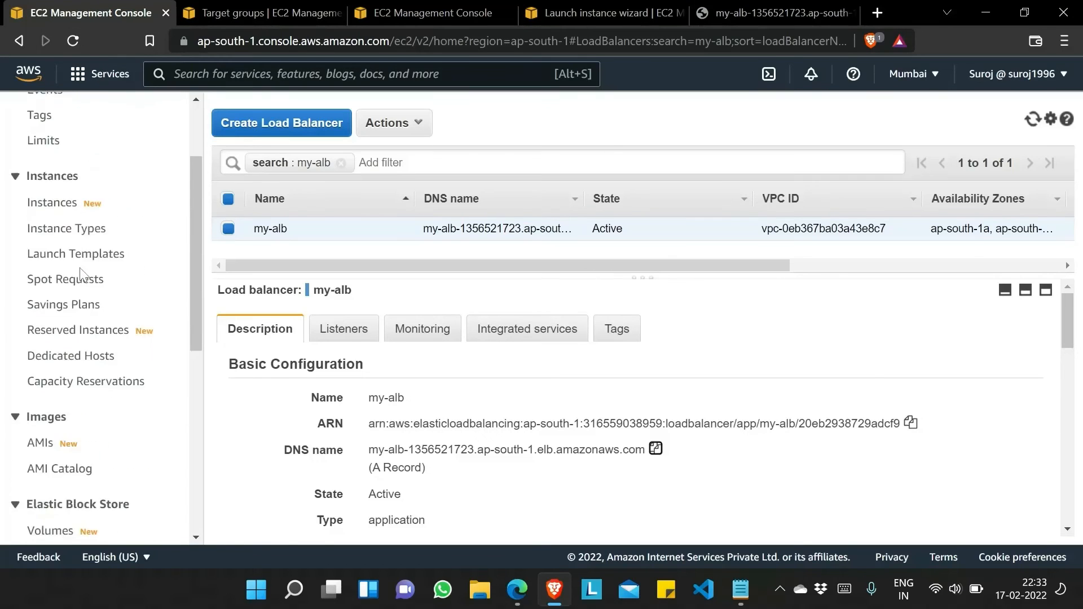
scroll(81, 275, up, 3)
click(54, 322)
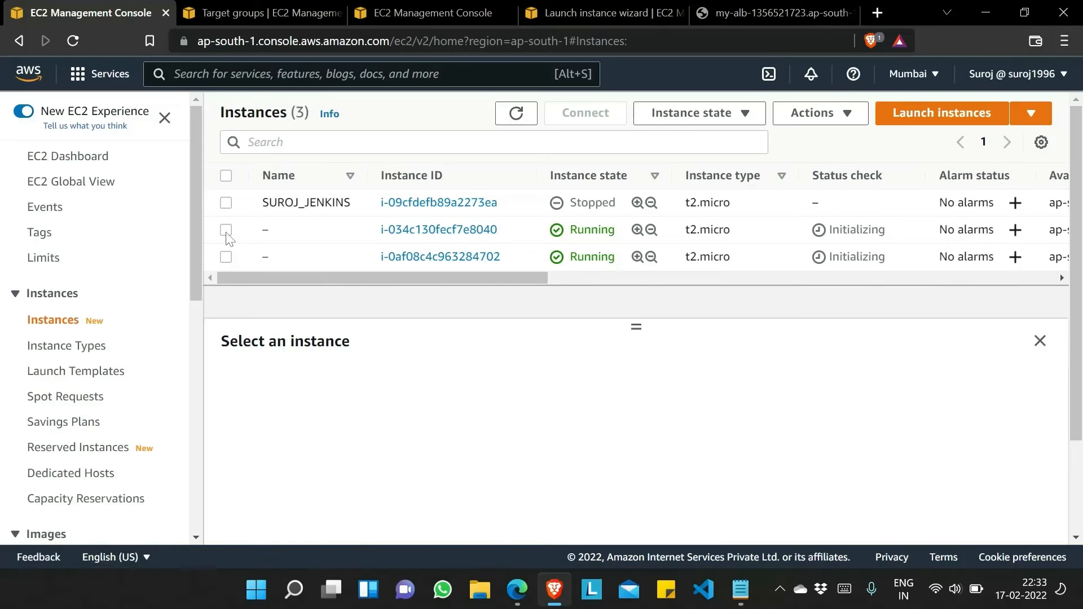
click(226, 230)
scroll(455, 475, down, 3)
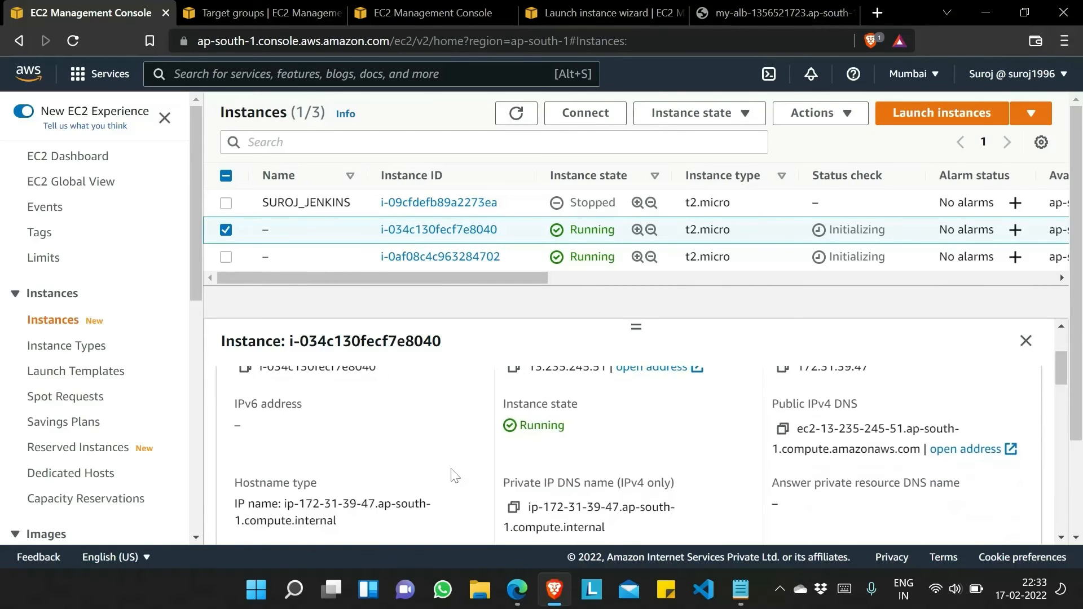
scroll(455, 475, down, 2)
drag(347, 464, 237, 440)
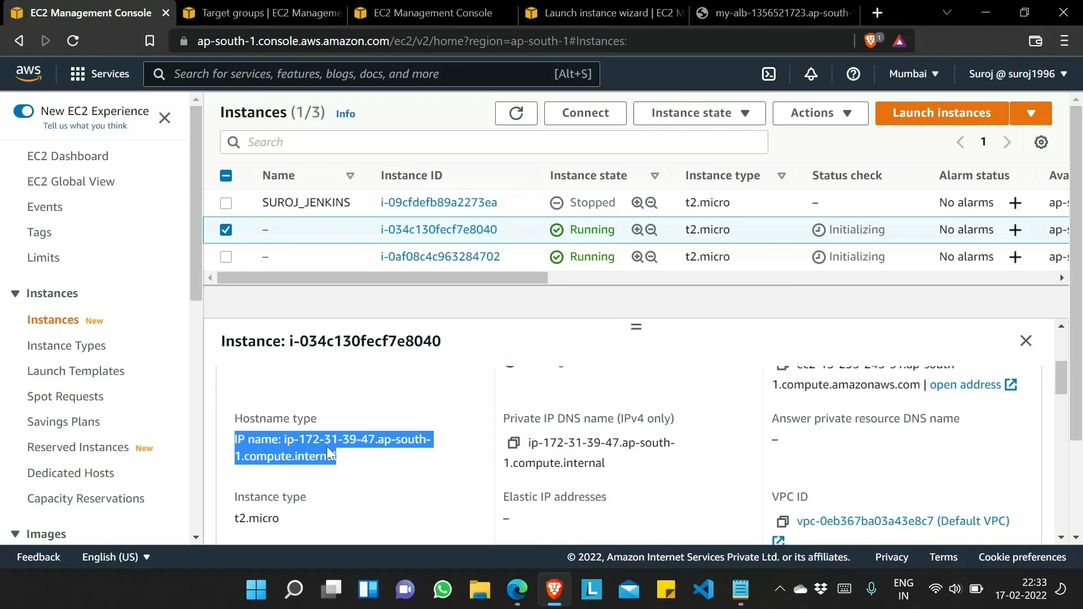
click(757, 9)
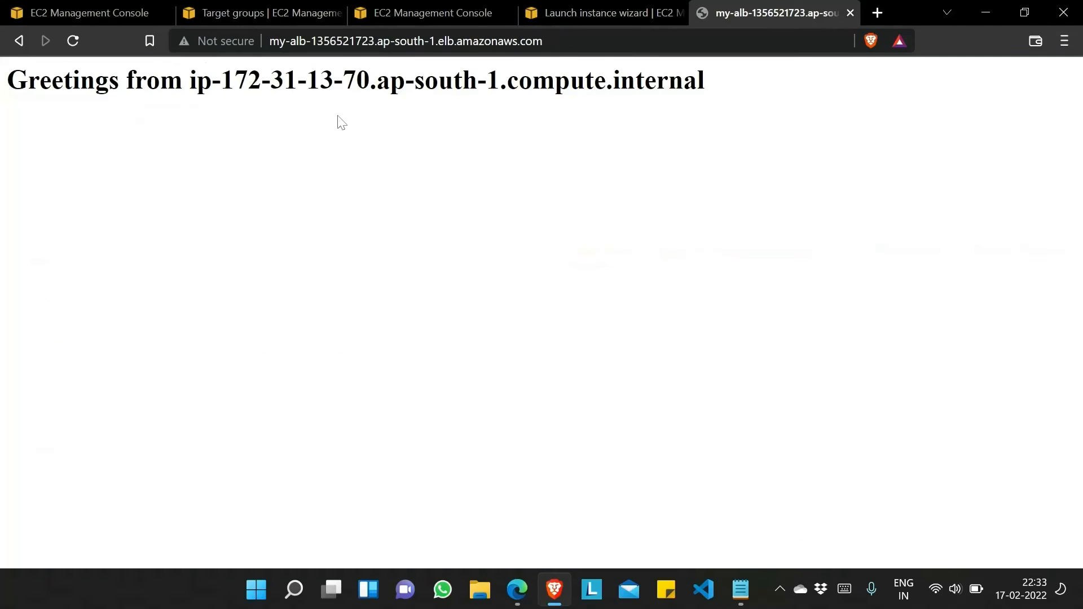
click(69, 39)
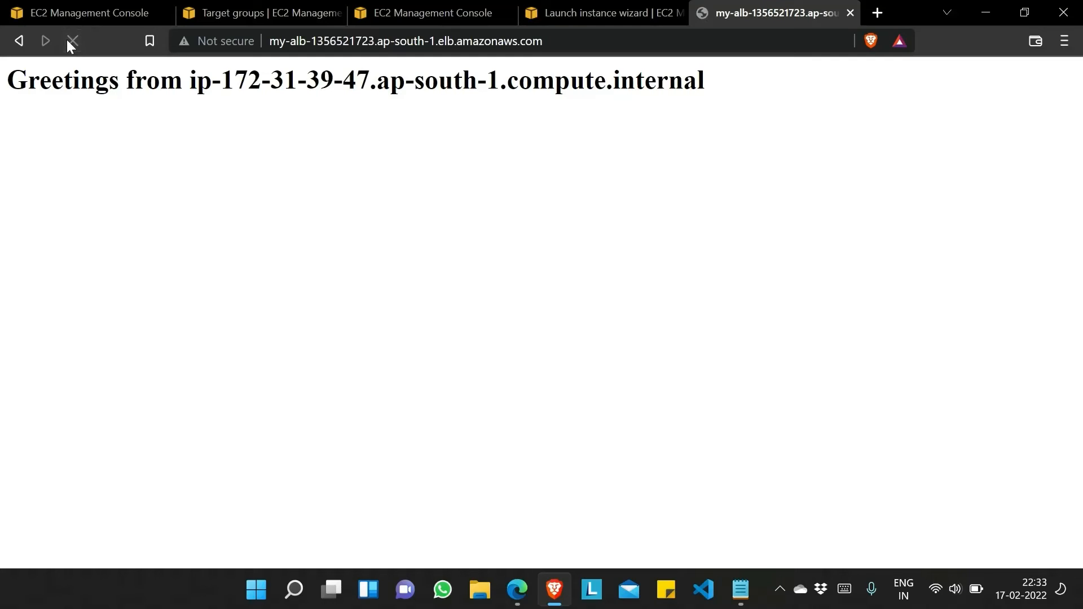
Show the hostname details of only instance i-0af08c4c963284702 and compare them with the my-alb page after reloading it.
click(116, 19)
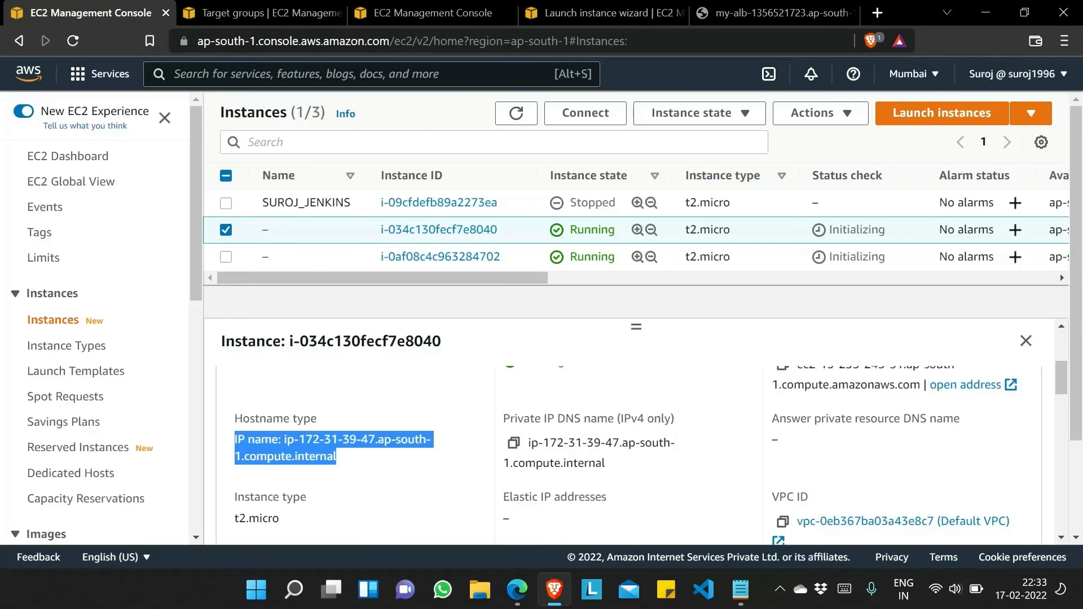
click(226, 260)
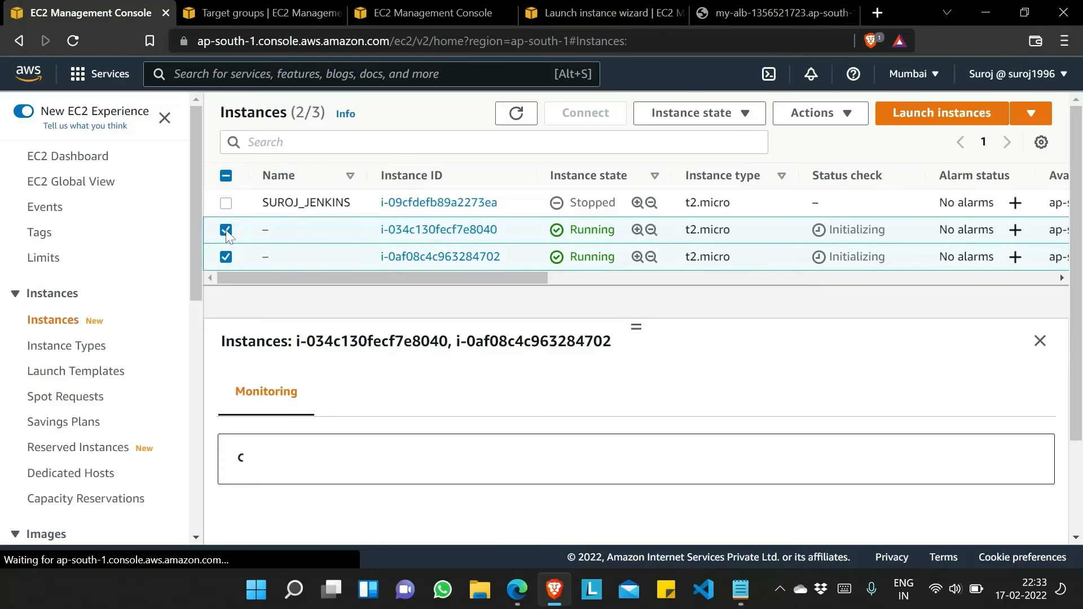
click(226, 230)
scroll(356, 395, down, 5)
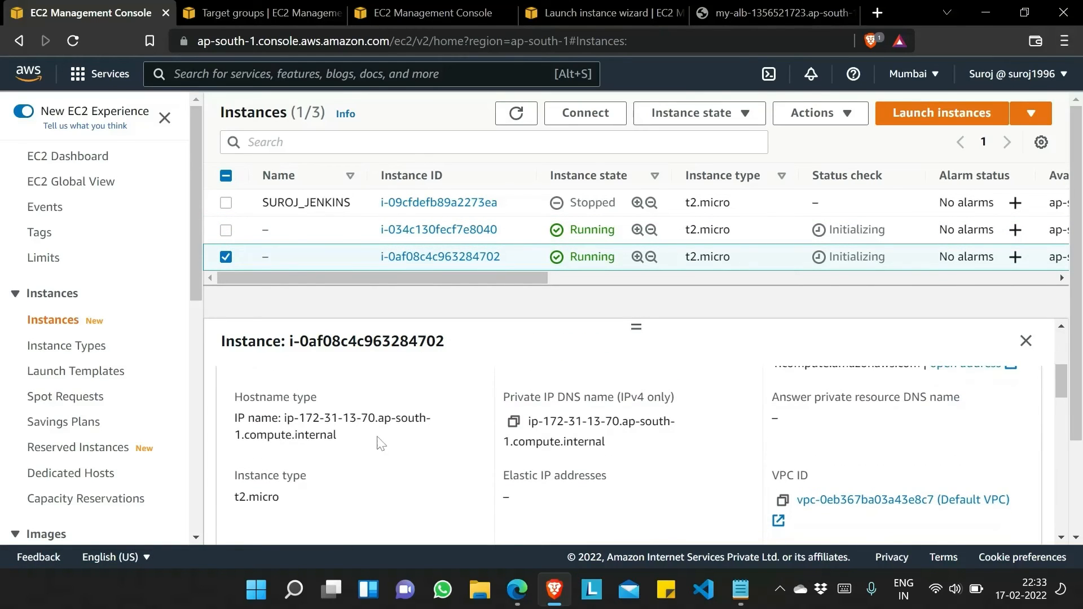
click(728, 12)
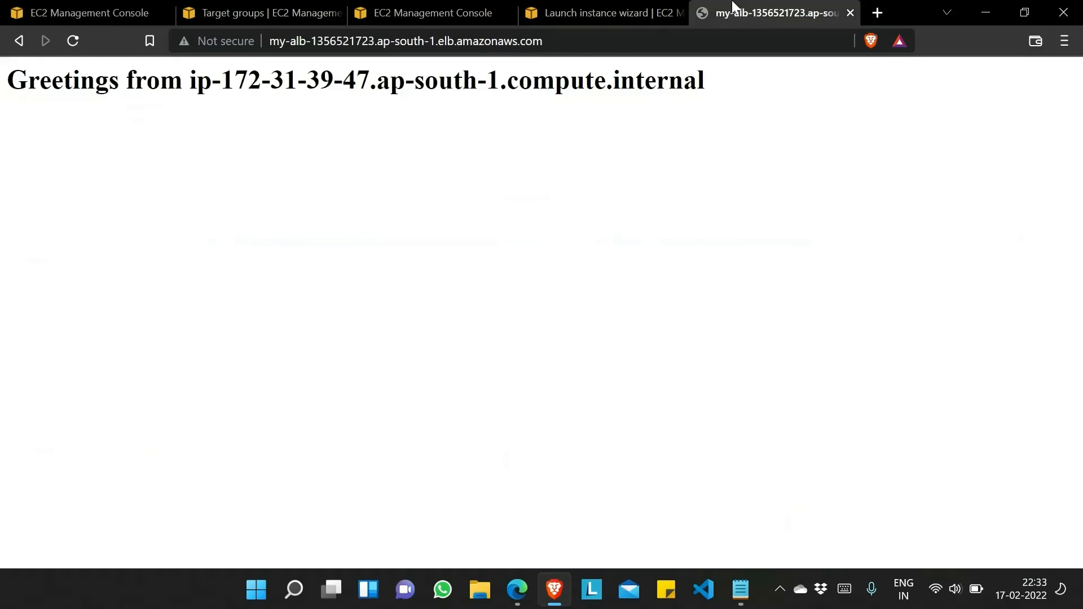
click(72, 41)
click(66, 42)
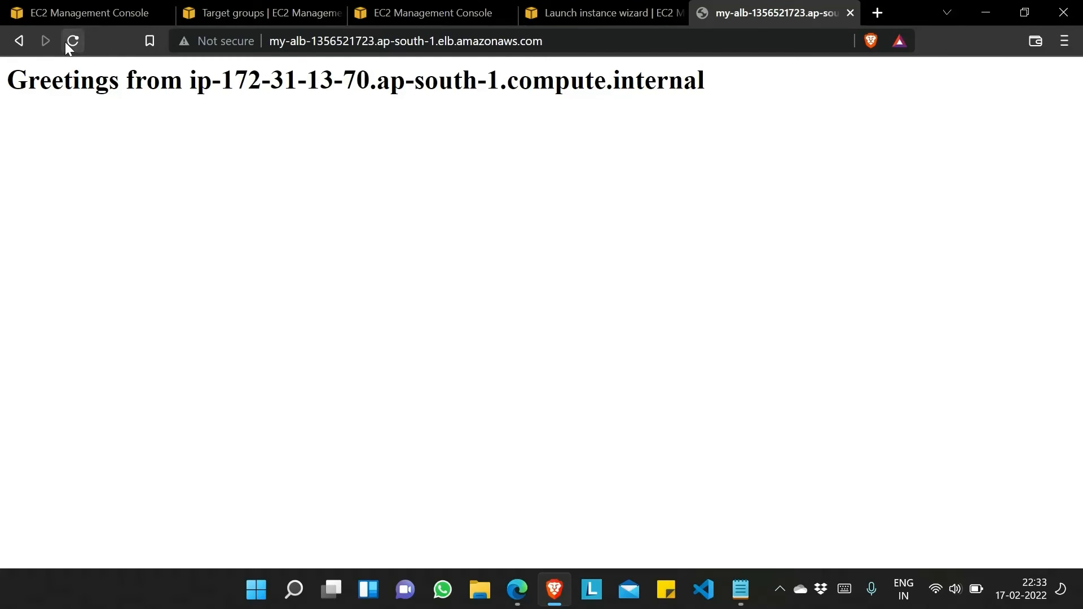
Set the desired capacity of Auto Scaling group My-ASG to 5 and update the group size.
click(73, 12)
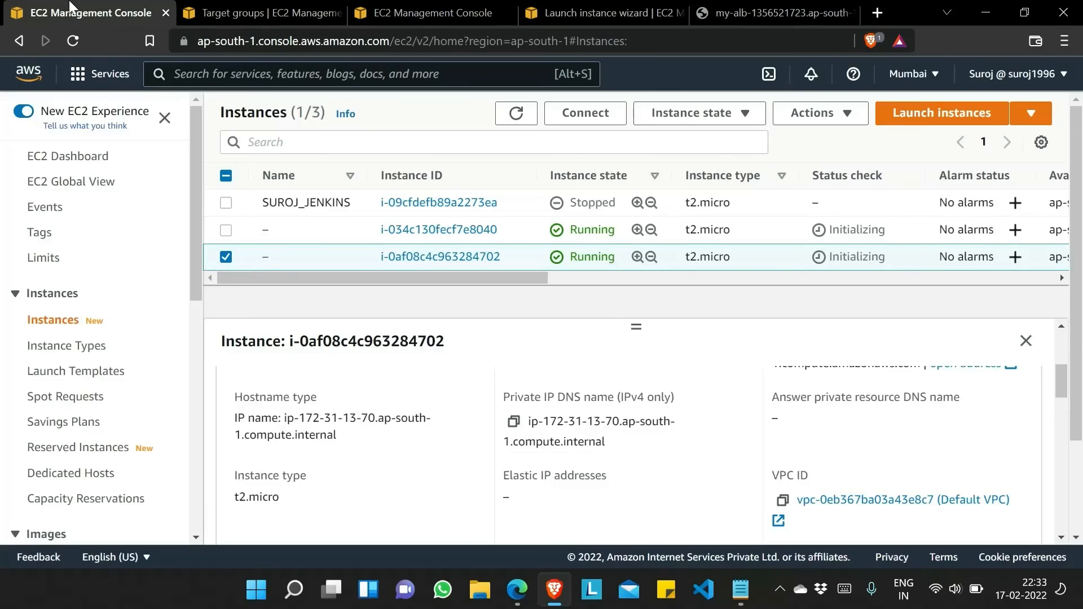
scroll(99, 347, down, 10)
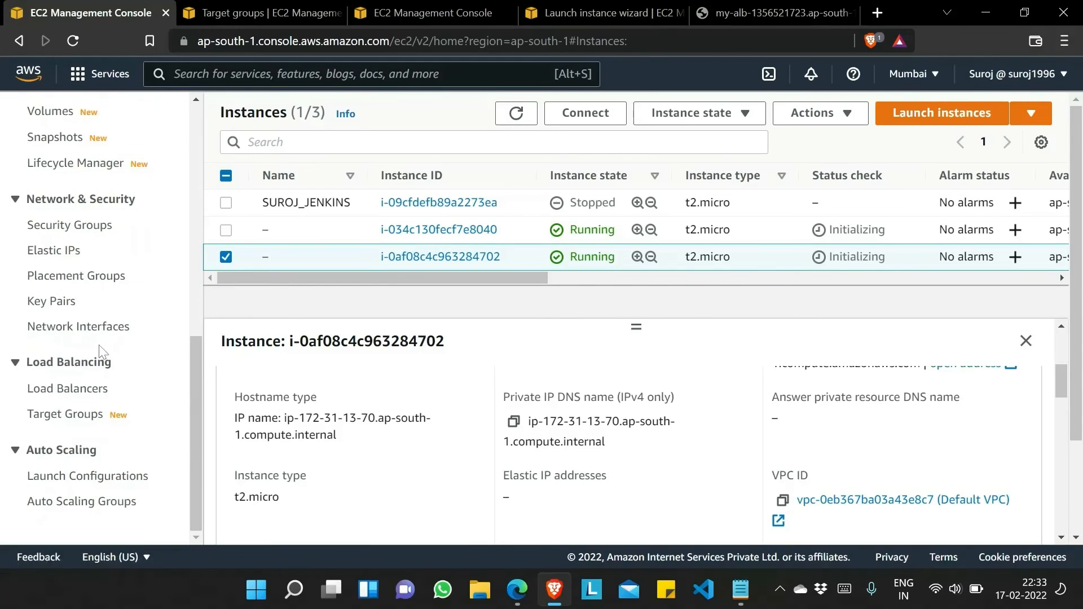
click(72, 510)
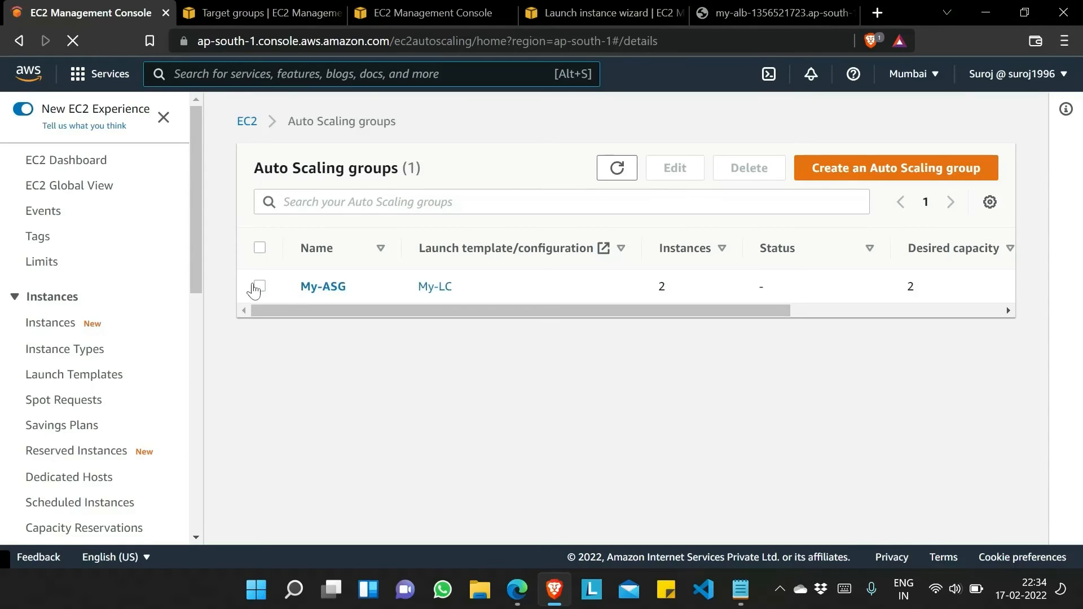
click(260, 287)
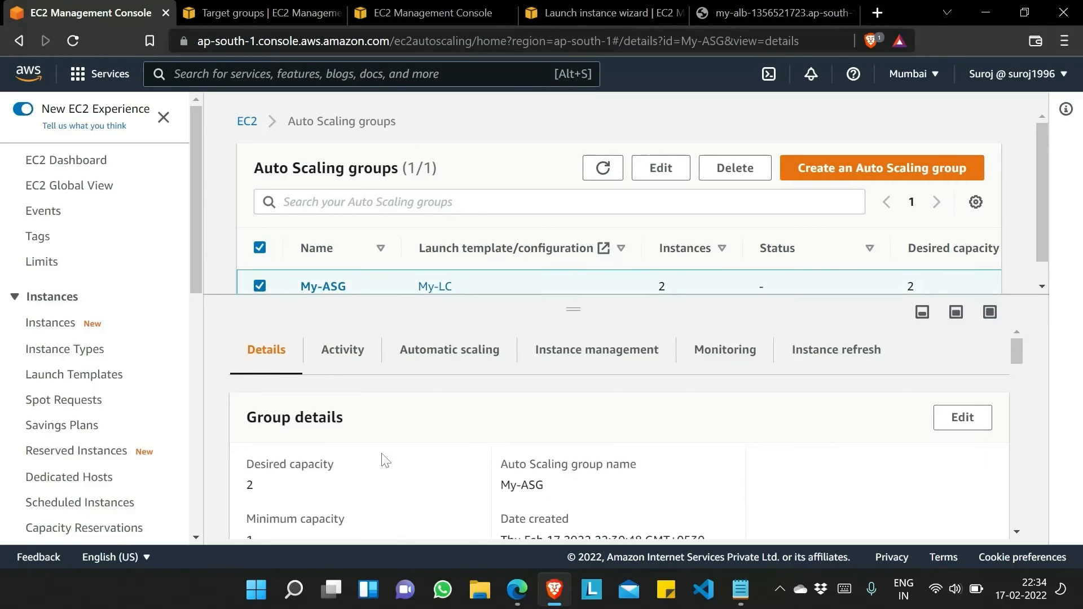
click(961, 421)
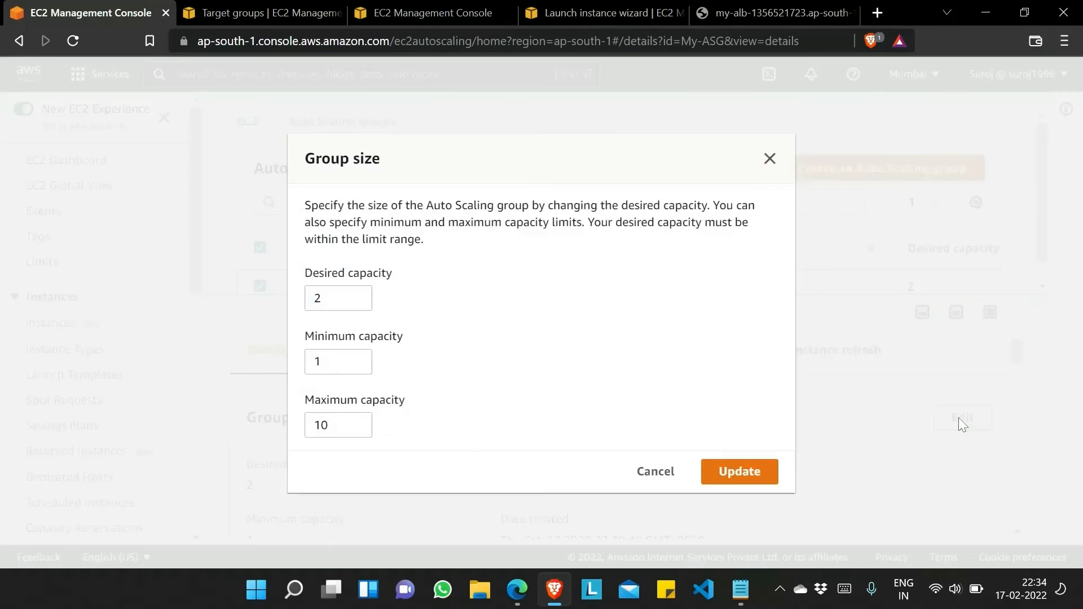
drag(352, 296, 293, 310)
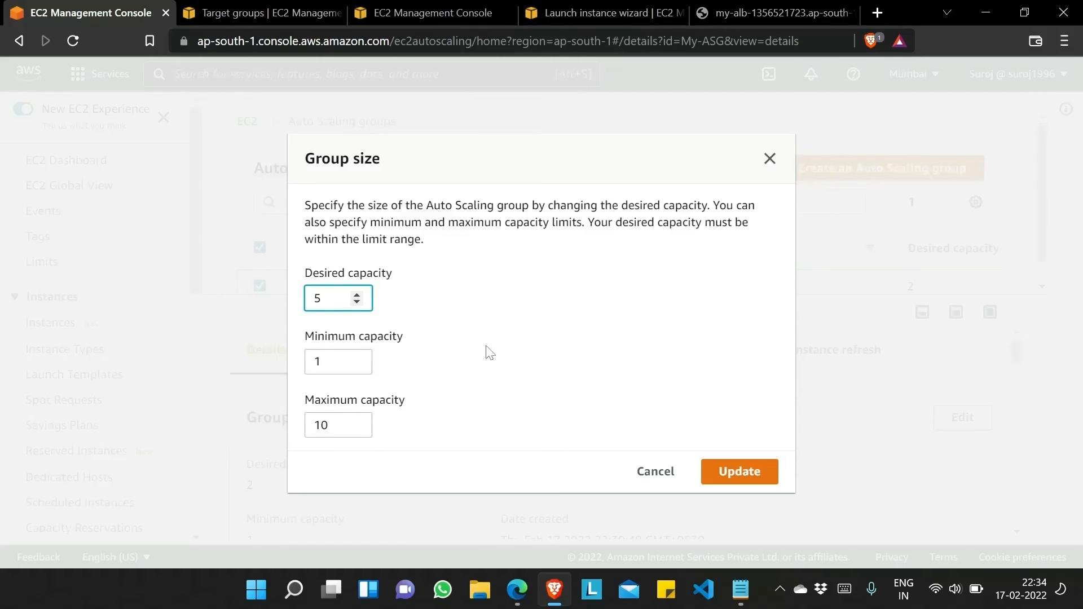
click(753, 477)
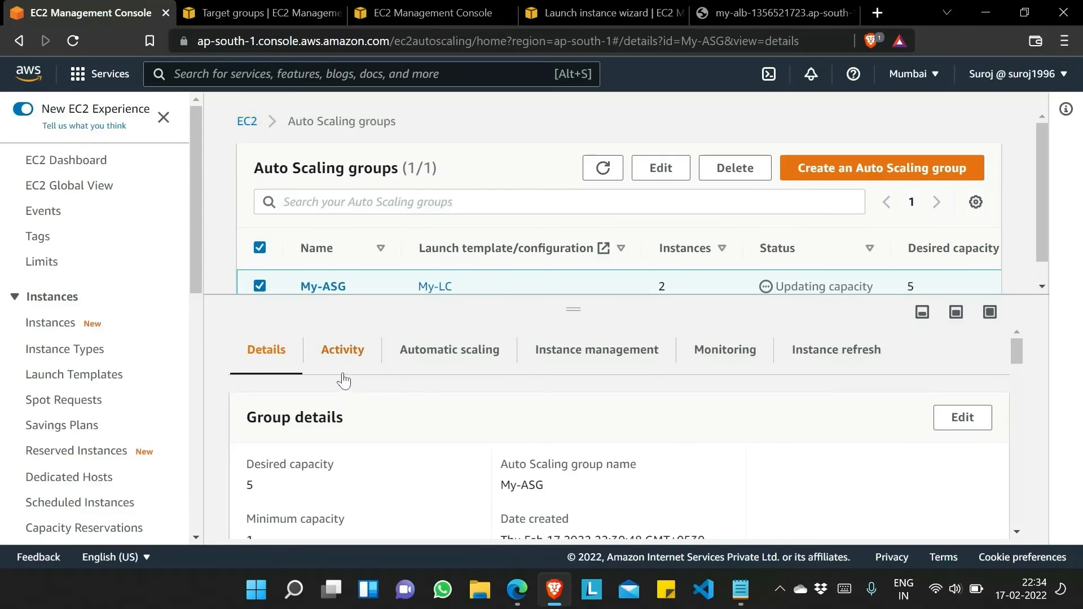
Show My-ASG's activity history and refresh it to check the newest instance launches.
click(341, 367)
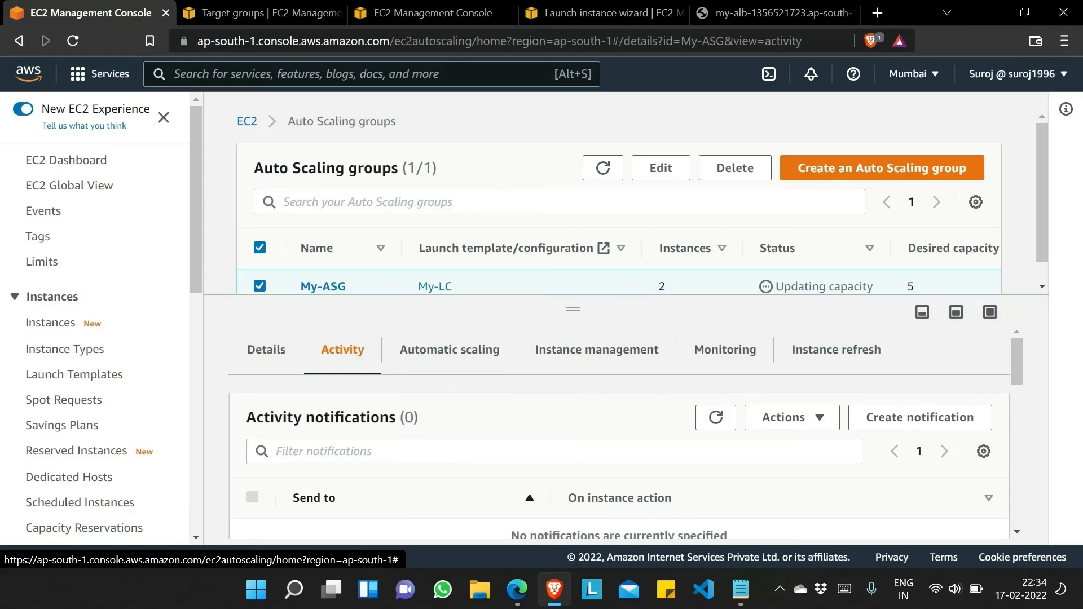
scroll(449, 455, down, 2)
scroll(450, 449, down, 6)
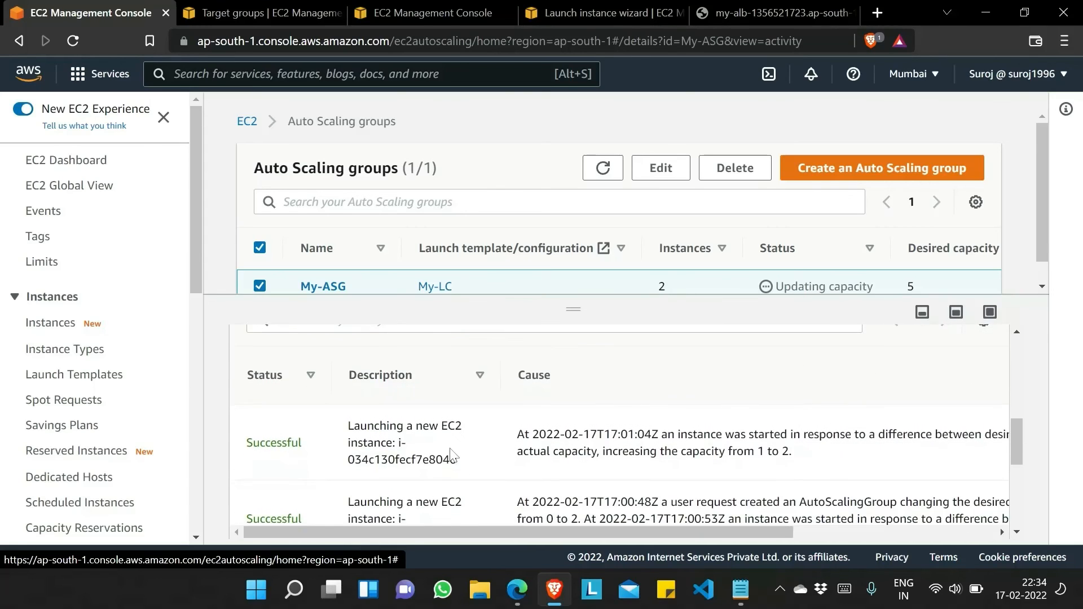
scroll(450, 451, up, 6)
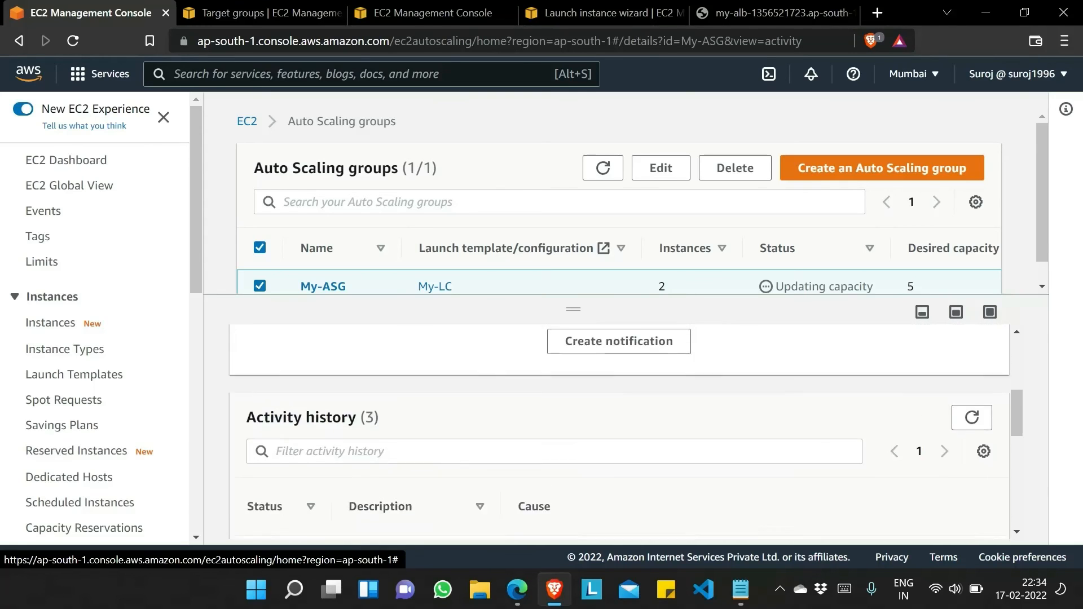
click(972, 492)
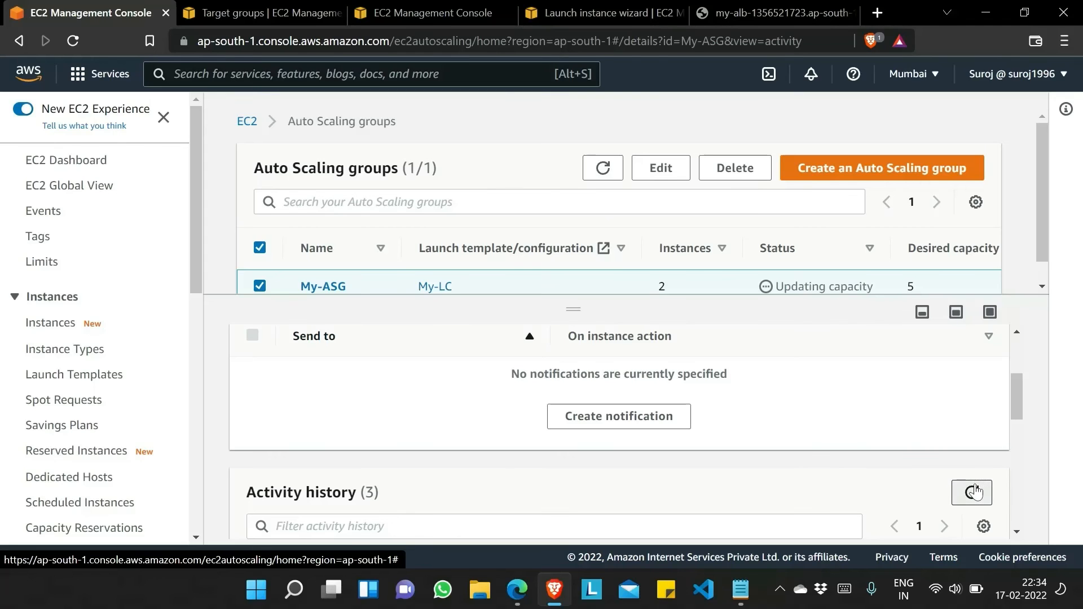
scroll(669, 448, down, 2)
scroll(640, 454, down, 6)
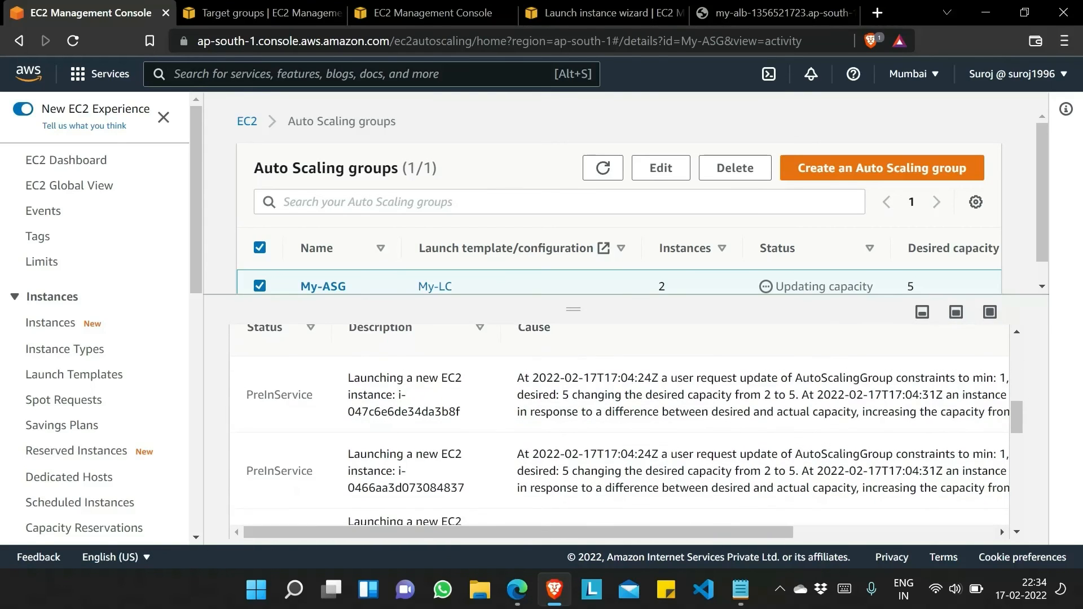
Read the full cause text of My-ASG's newest launch activities and refresh the Auto Scaling groups list.
scroll(484, 466, up, 3)
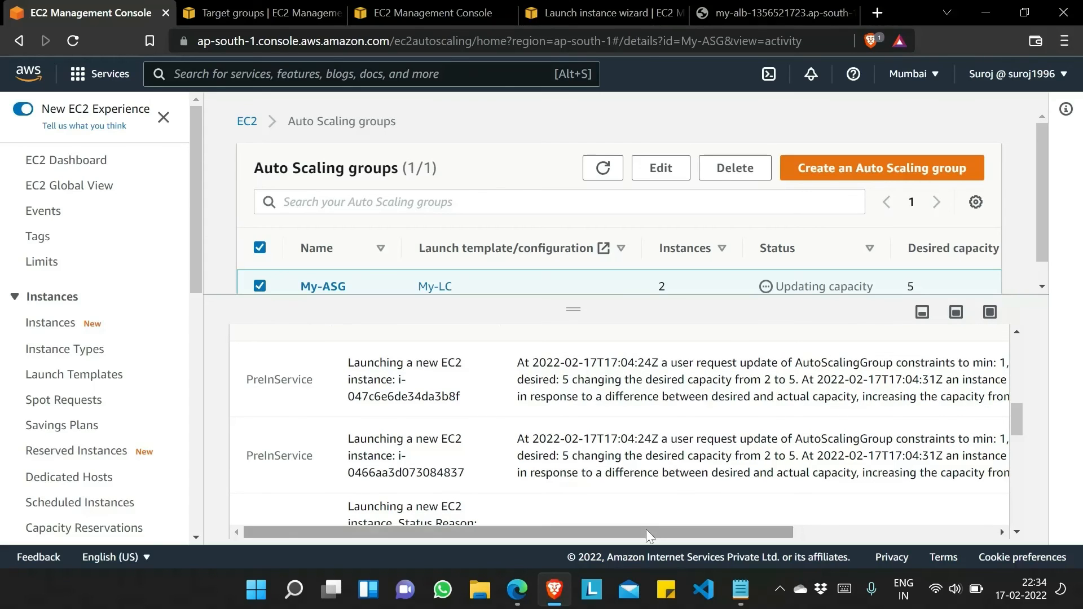
drag(646, 530, 824, 530)
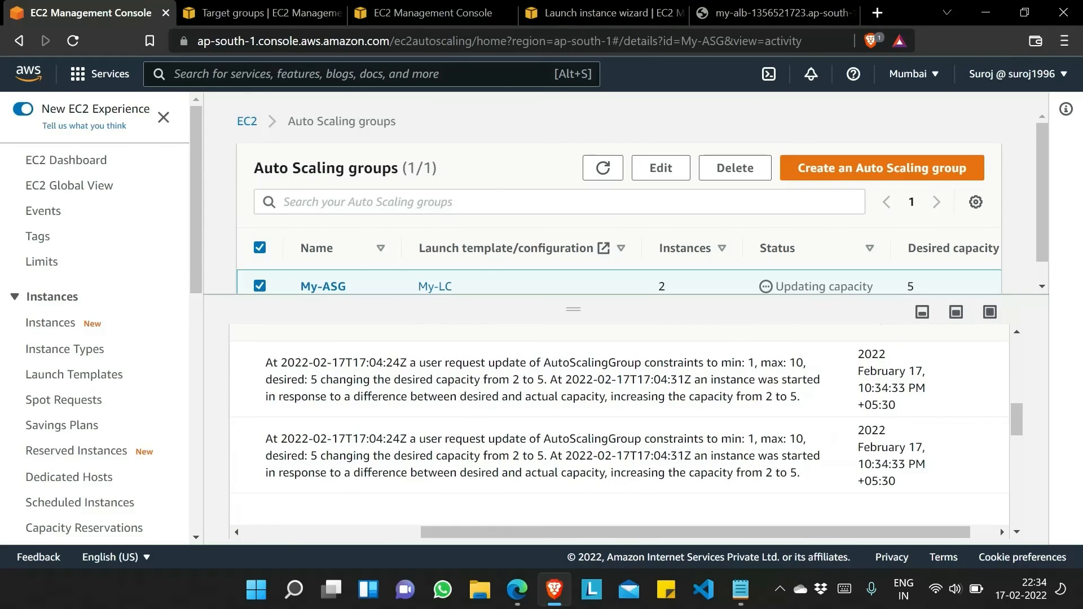
drag(765, 473, 797, 472)
click(797, 474)
click(609, 172)
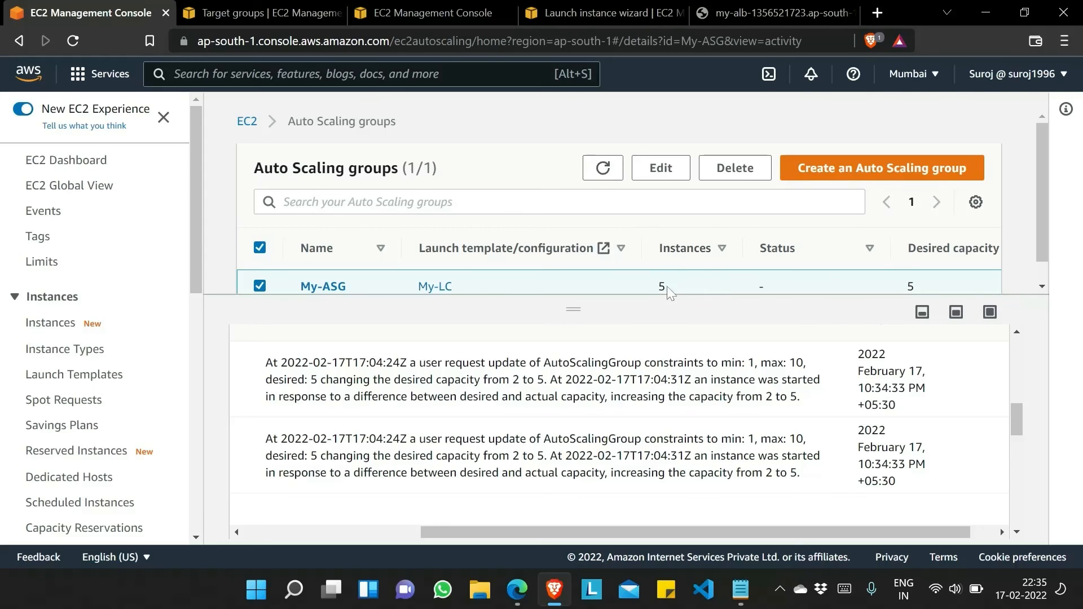
click(619, 163)
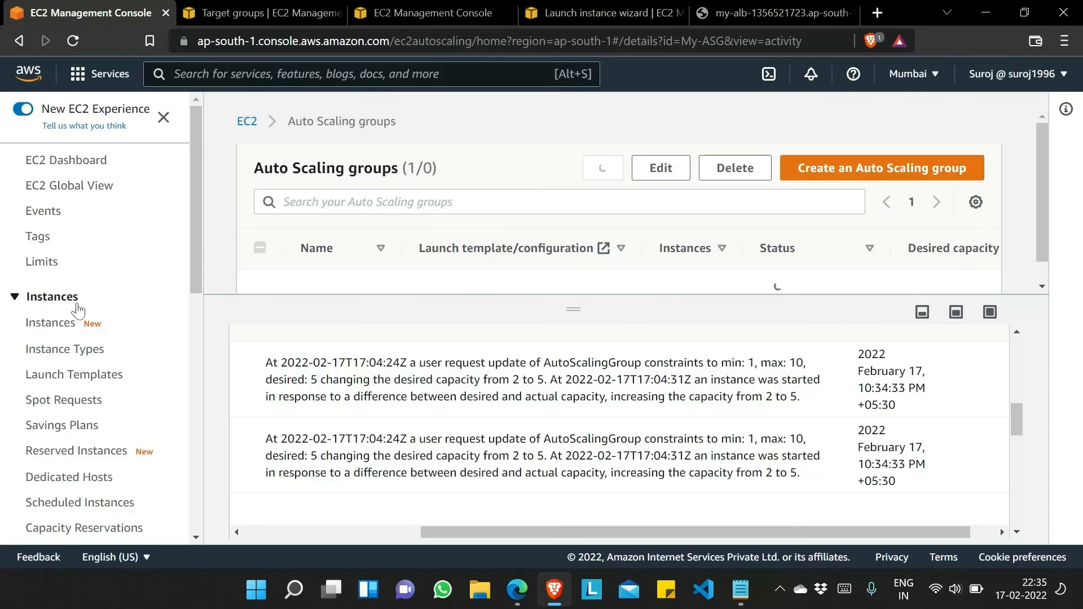
Show the EC2 instances list, widen the Status check column, and review the state and status checks of all instances.
click(59, 324)
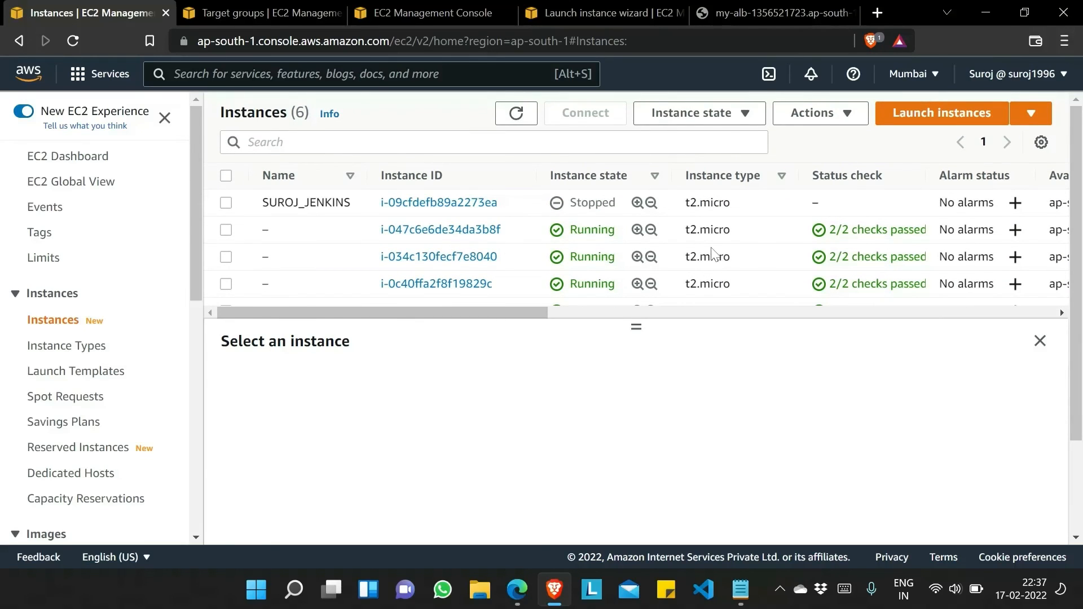
scroll(715, 255, down, 1)
scroll(715, 255, up, 1)
scroll(333, 257, down, 2)
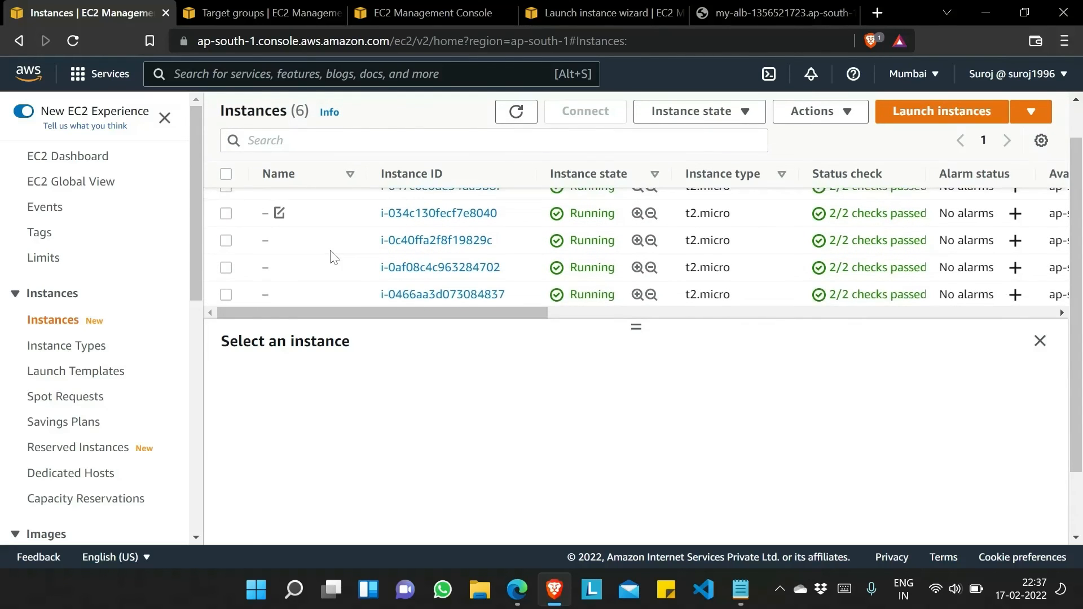
scroll(333, 254, up, 2)
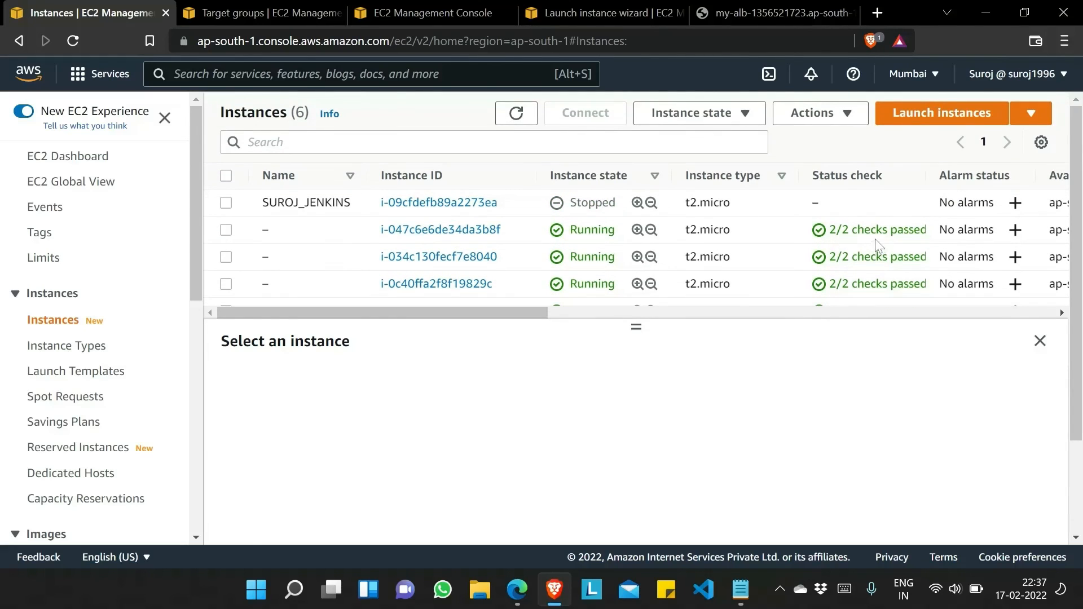
drag(929, 176, 953, 177)
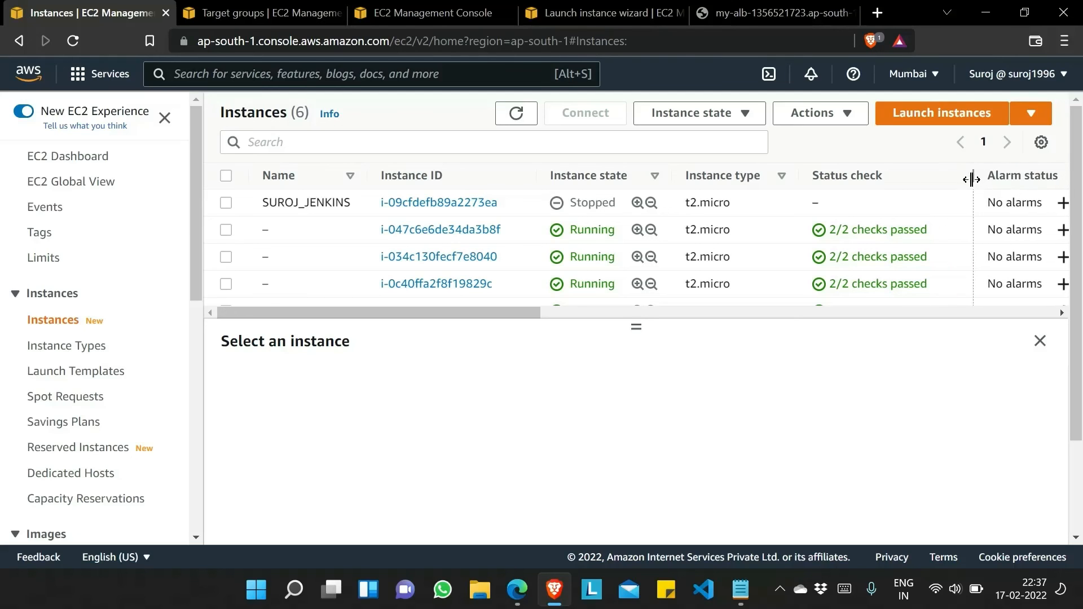
scroll(898, 242, down, 2)
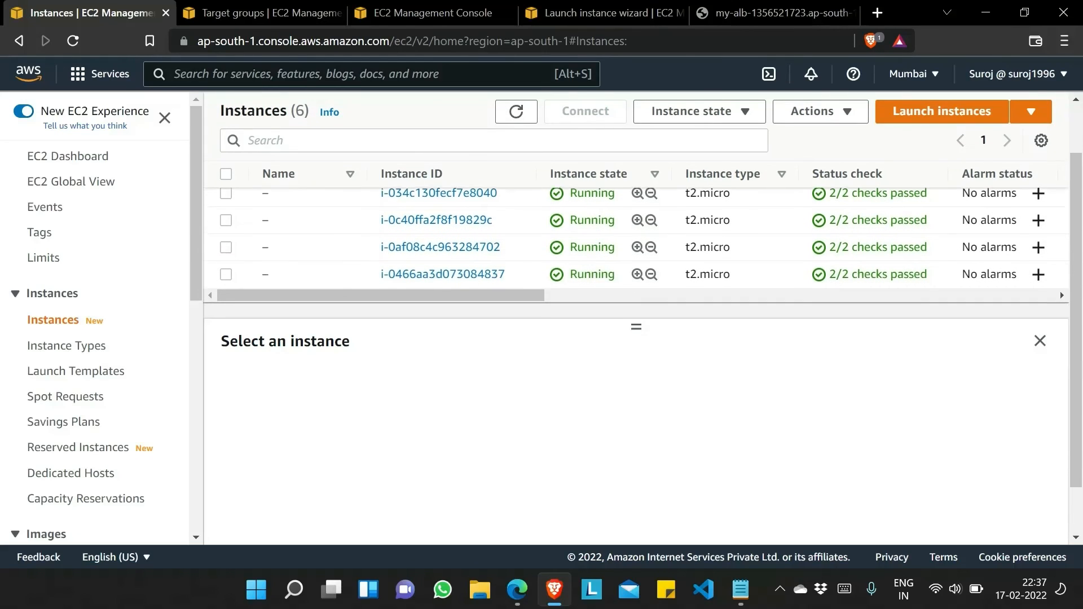
scroll(897, 243, up, 2)
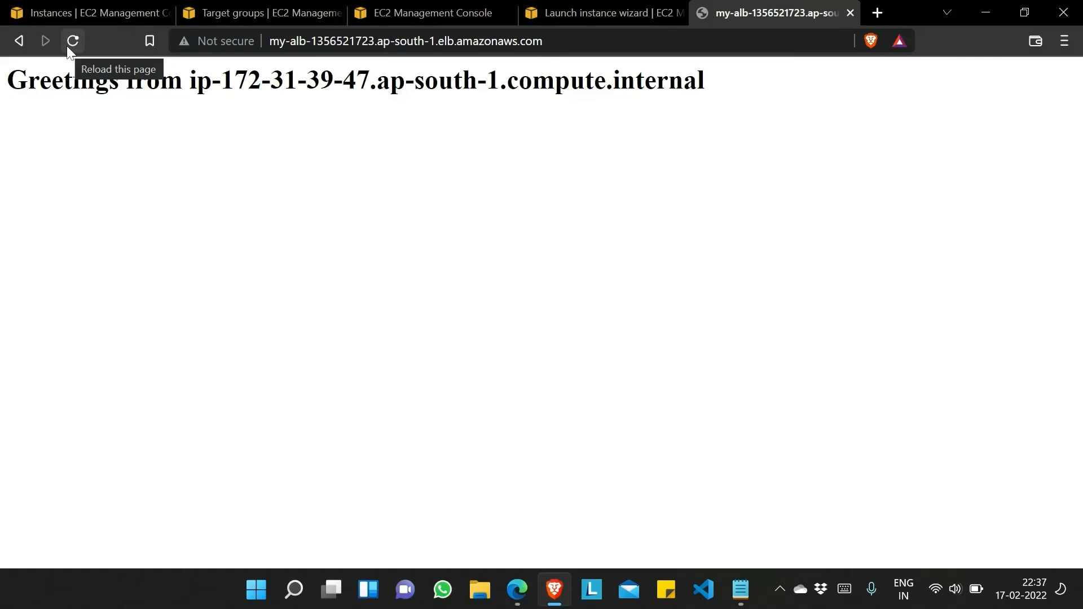
Reload the my-alb page repeatedly to check how requests are distributed across My-ASG's instances.
click(68, 50)
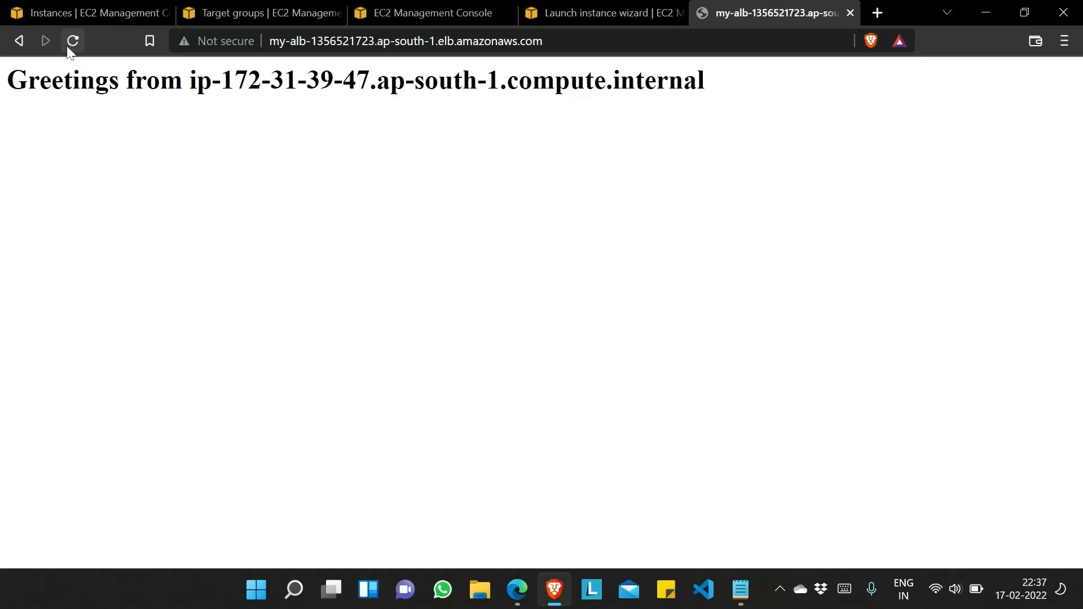
click(68, 49)
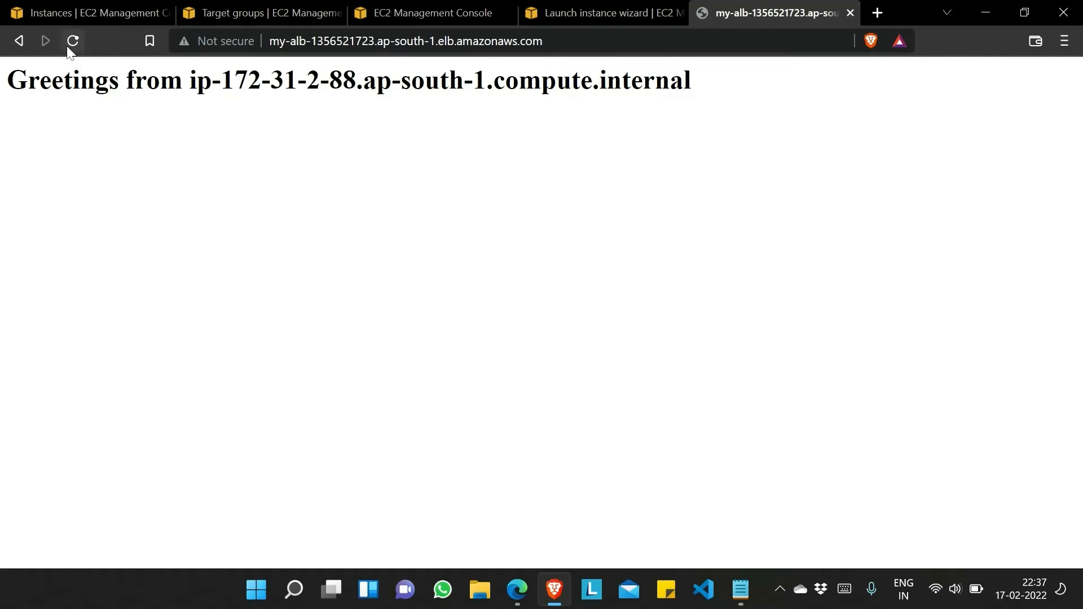
click(69, 48)
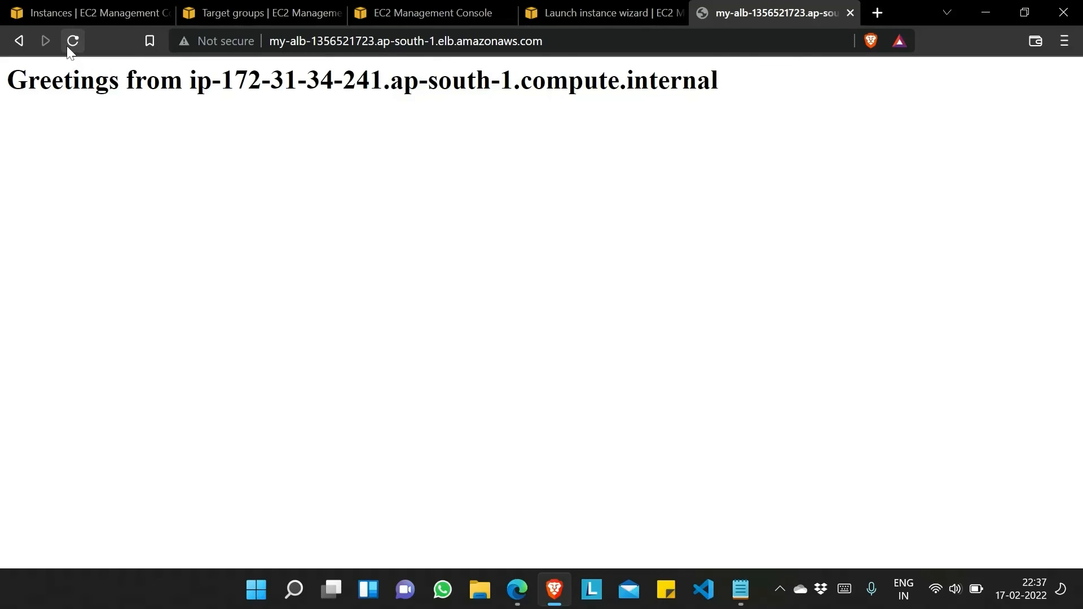
click(68, 48)
click(69, 49)
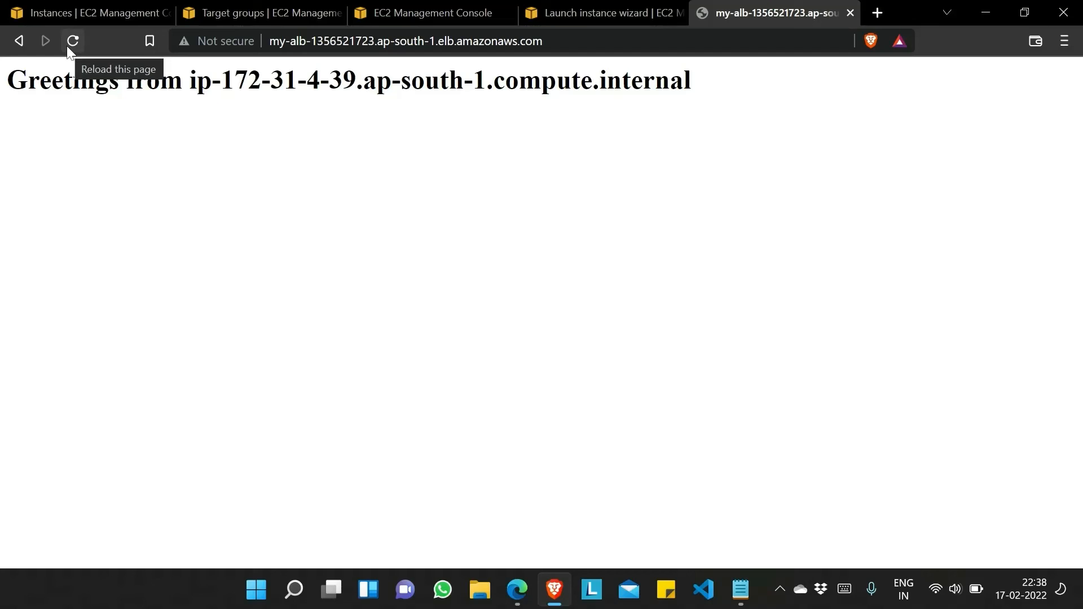
click(75, 44)
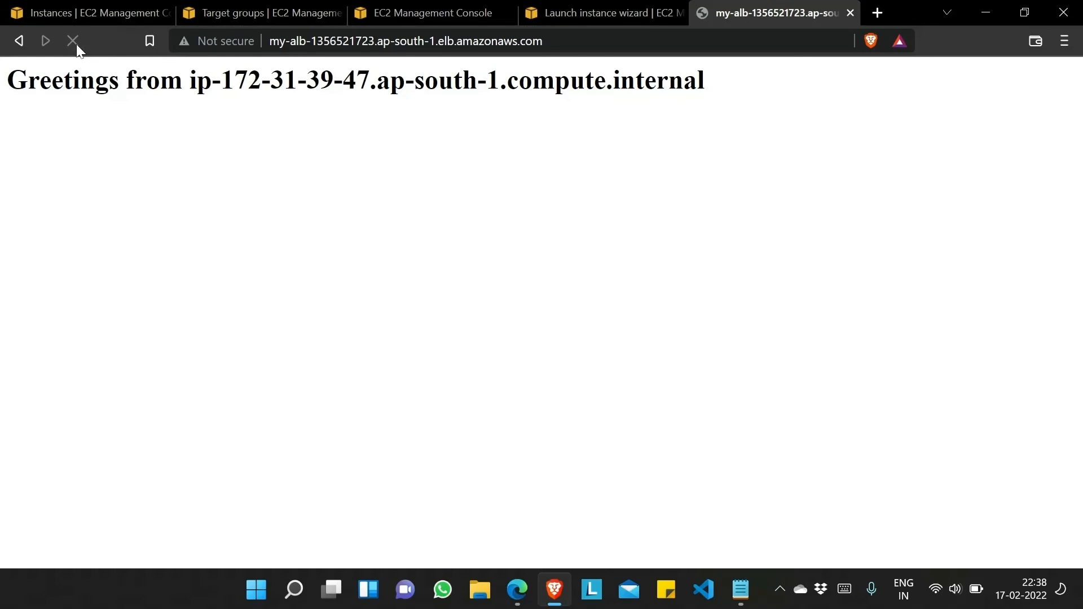
click(78, 47)
click(78, 46)
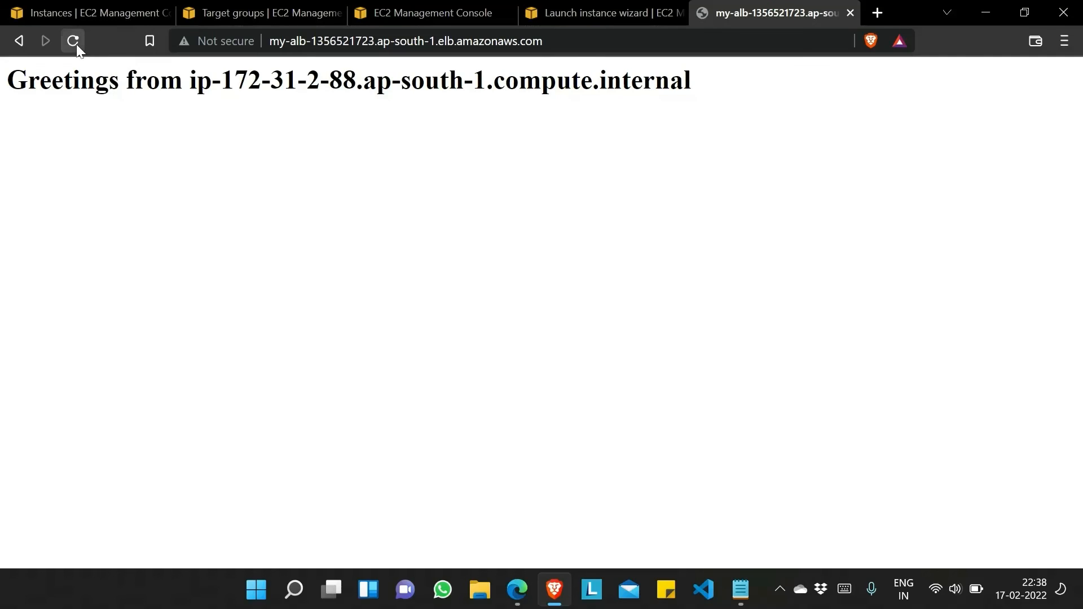
click(77, 47)
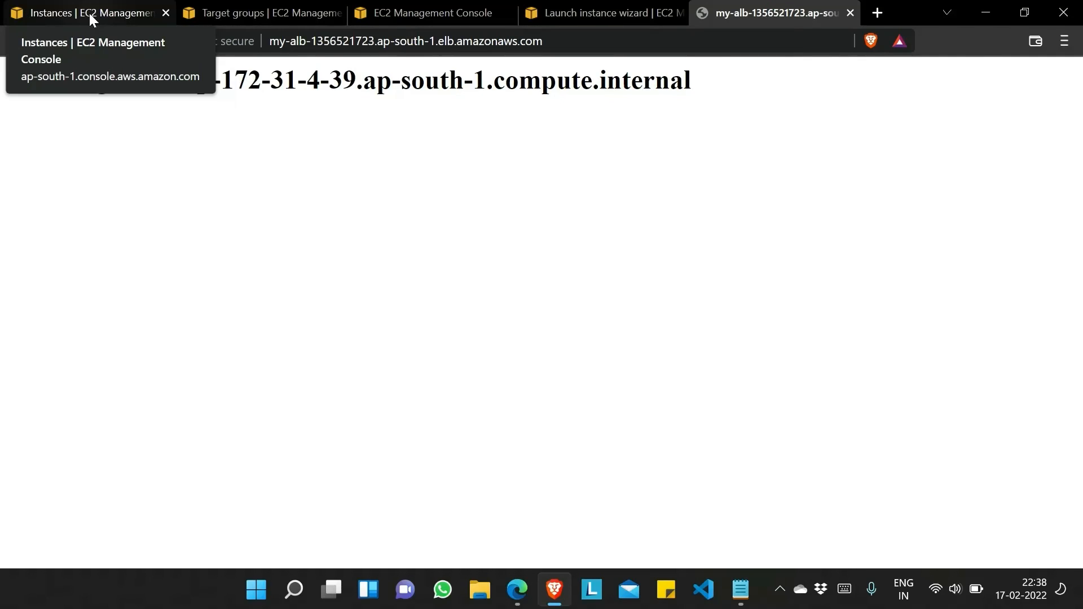